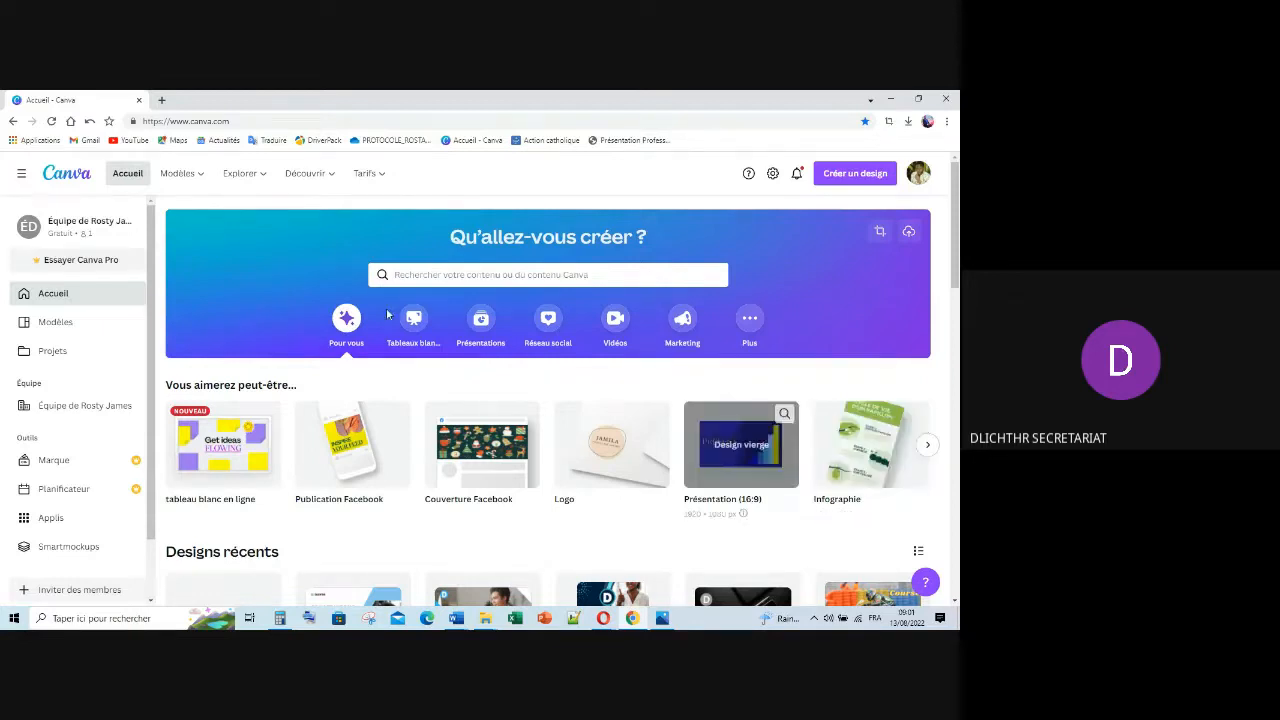
Open the template library and search it for "Logo".
mouse_move(183, 190)
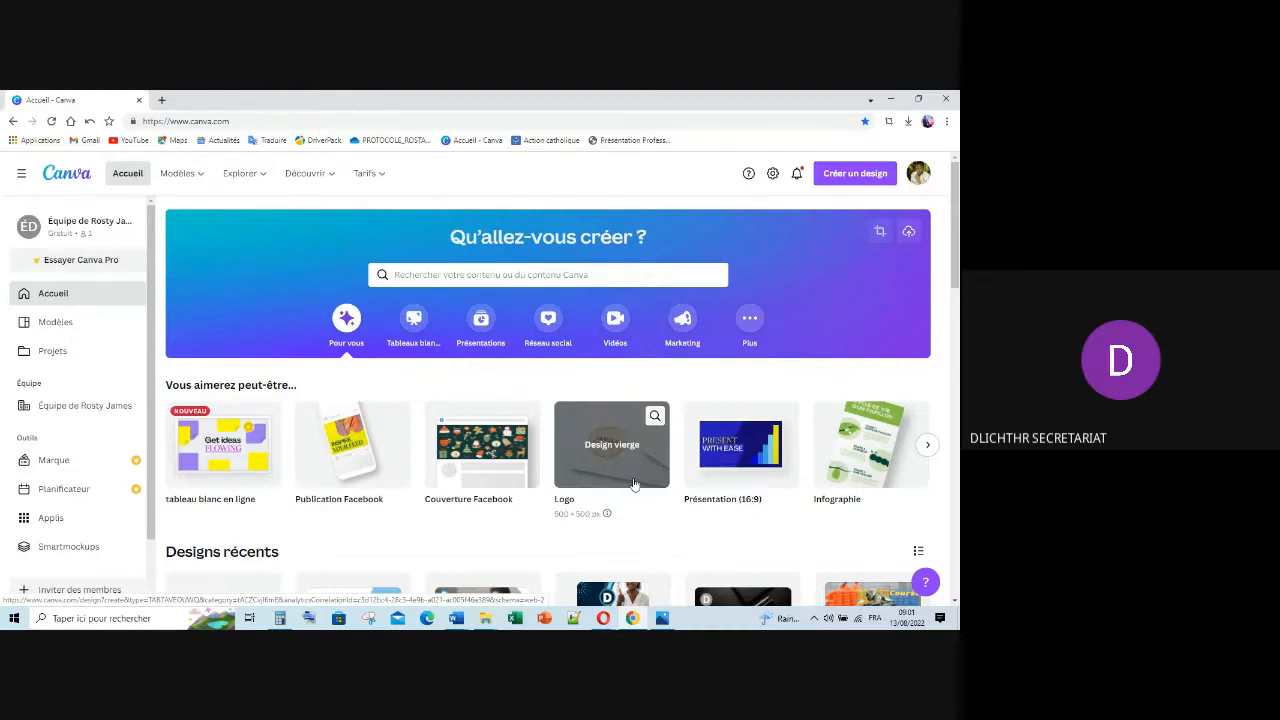
click(152, 176)
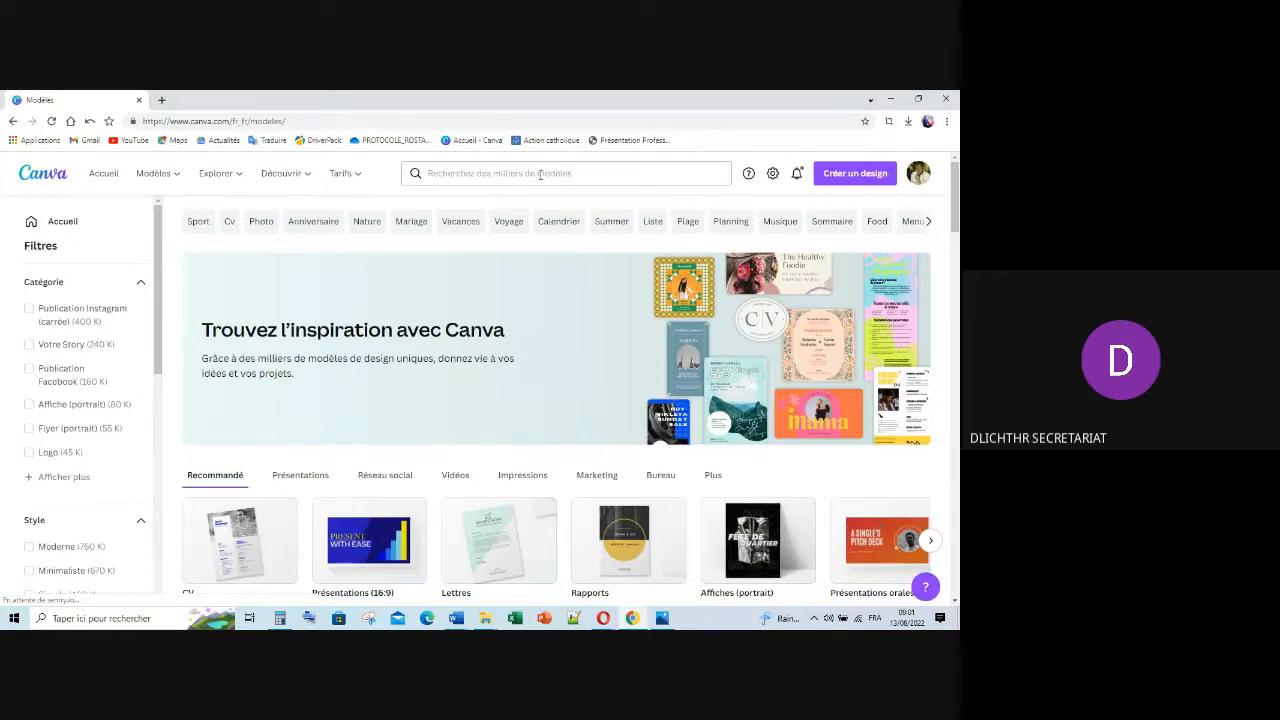
click(561, 177)
text(L)
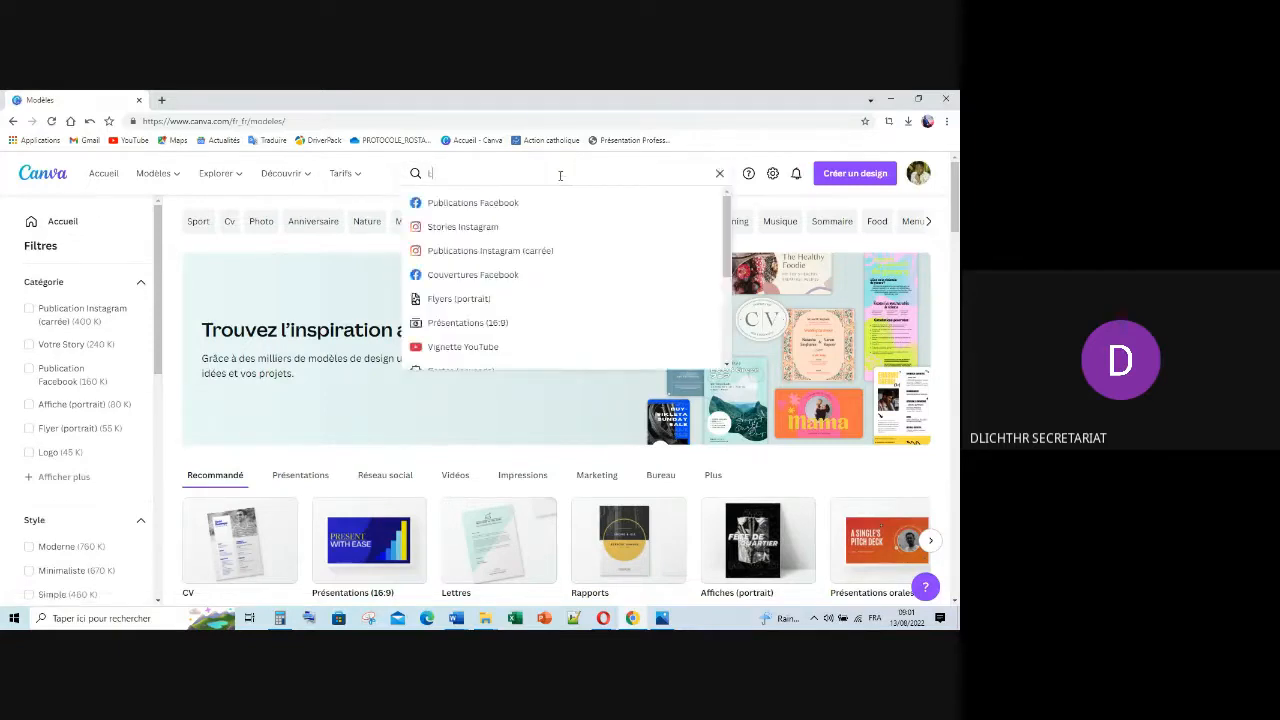
text(ogo)
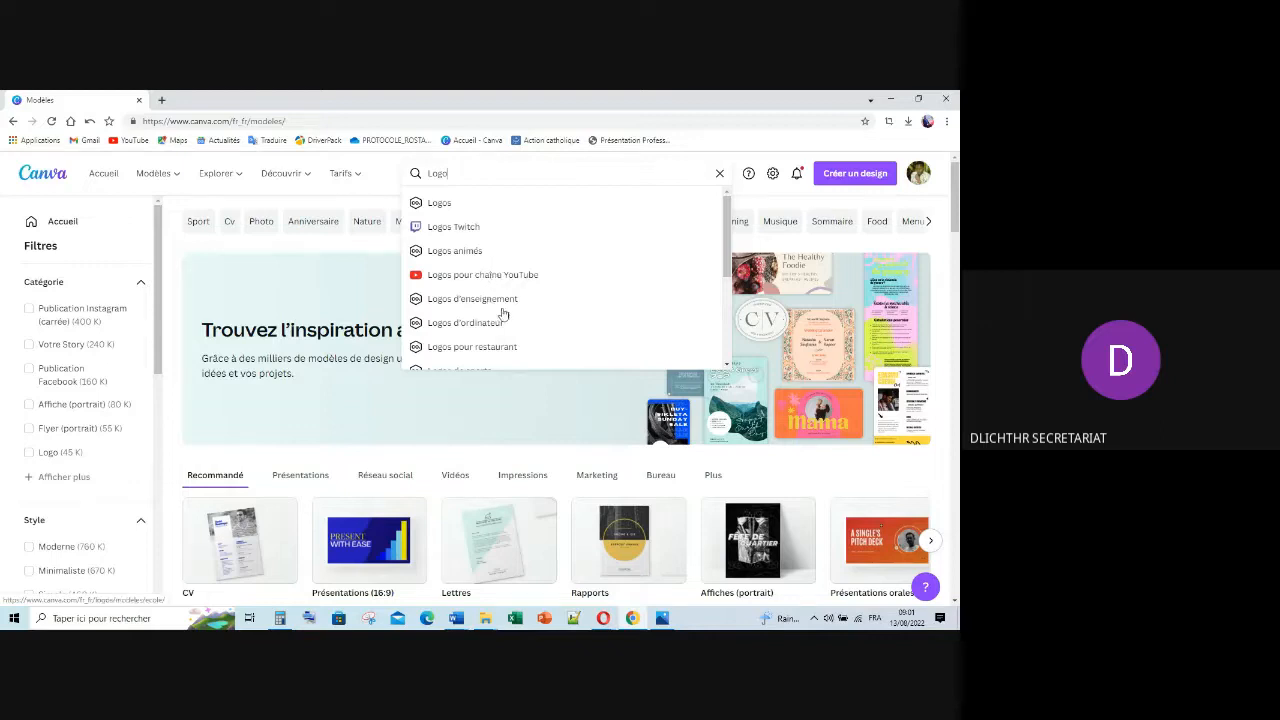
Look through the suggested logo categories and open the "Logos animés Service" templates.
scroll(480, 328, down, 1)
scroll(478, 330, down, 2)
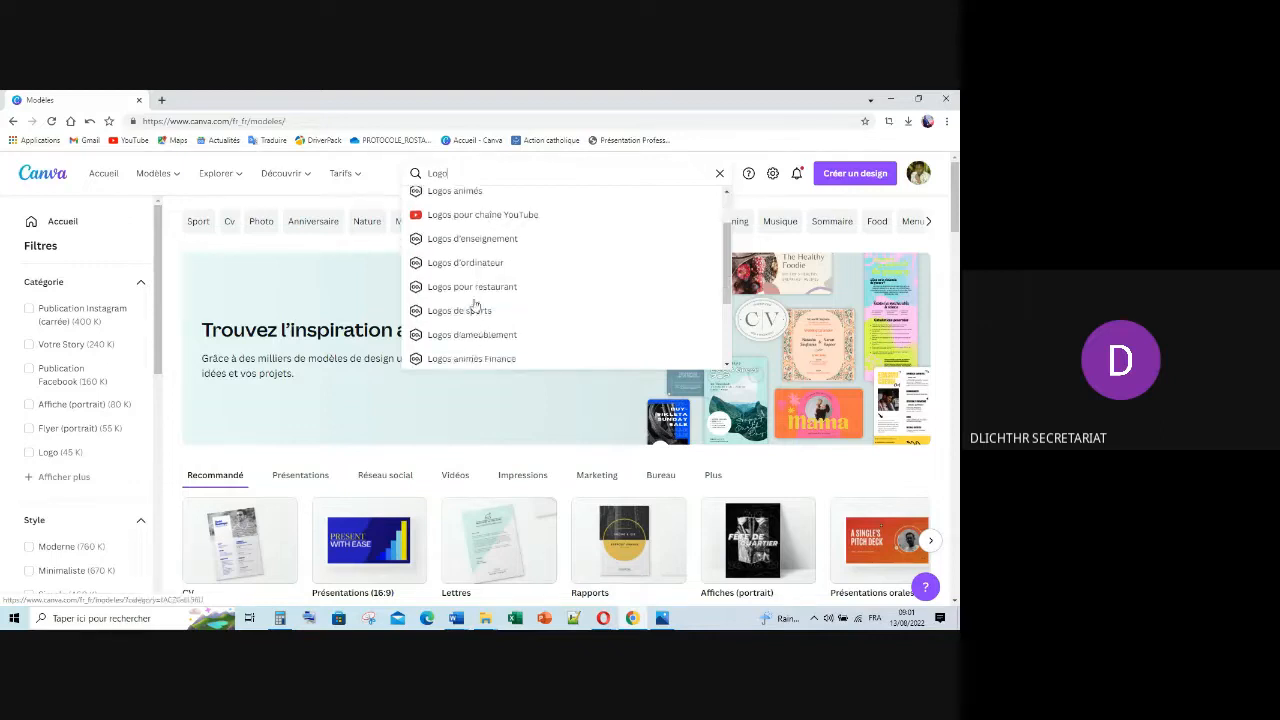
scroll(505, 318, down, 3)
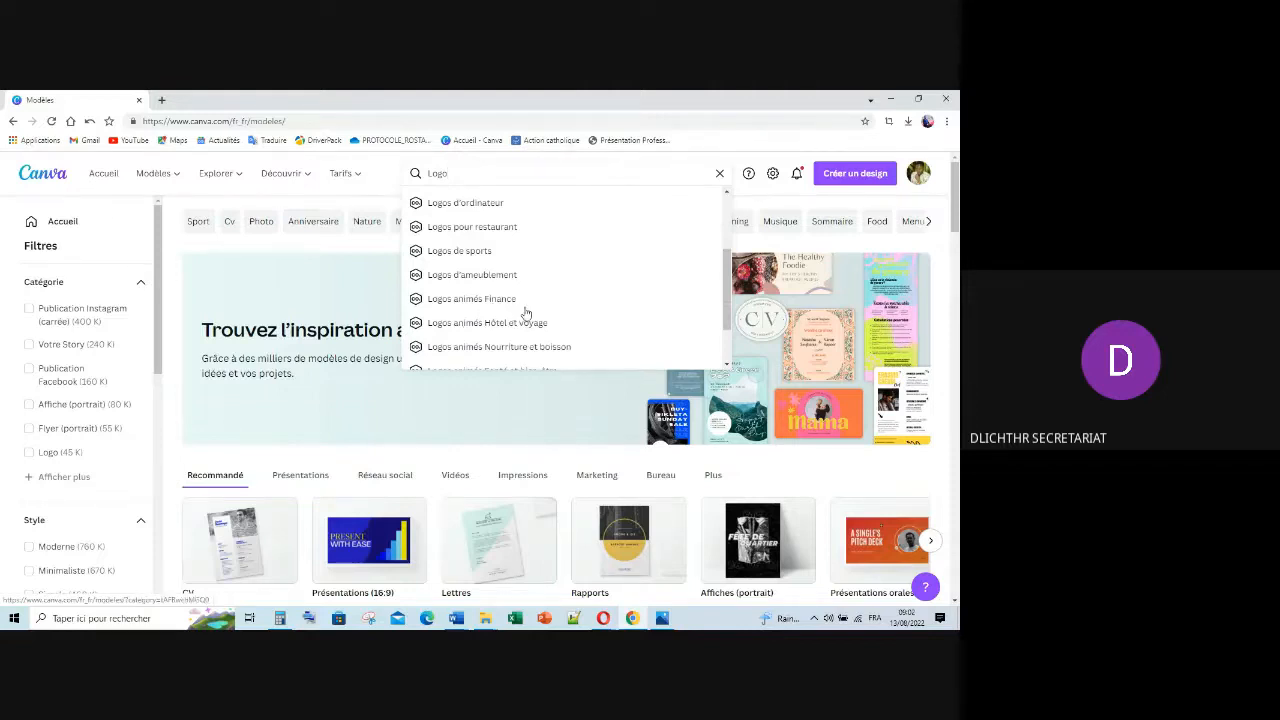
scroll(525, 313, down, 3)
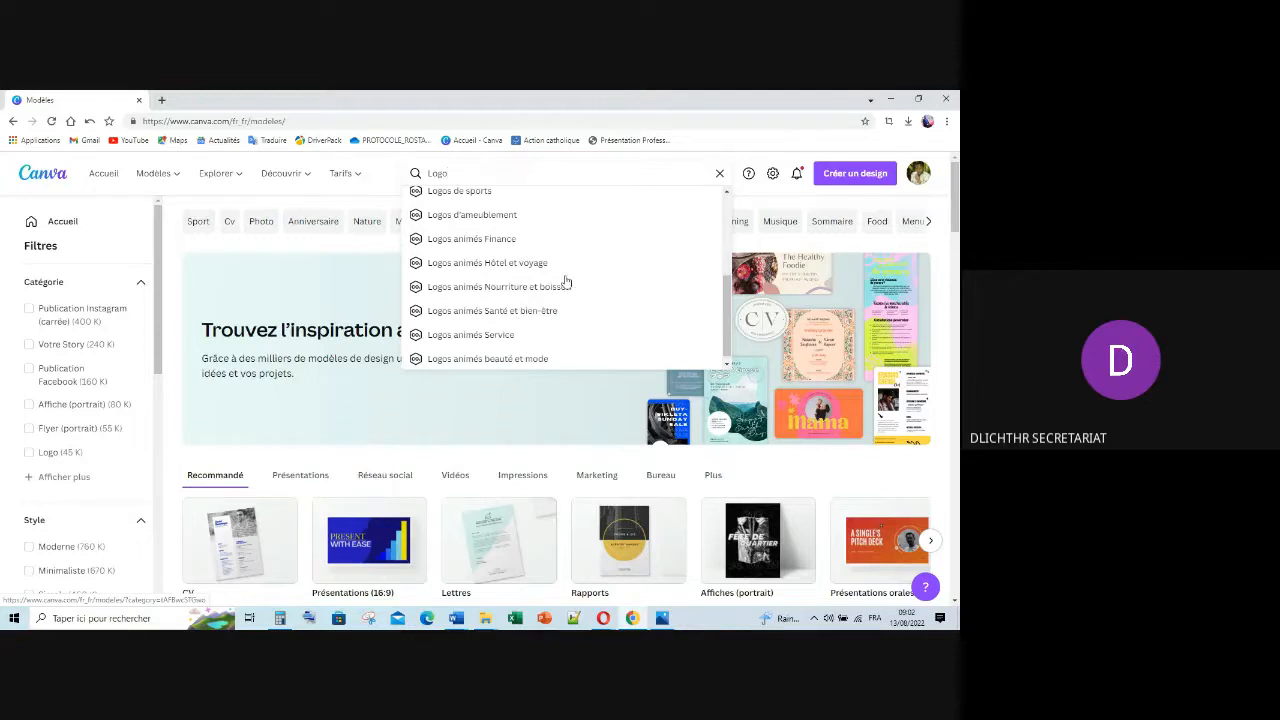
scroll(535, 310, down, 2)
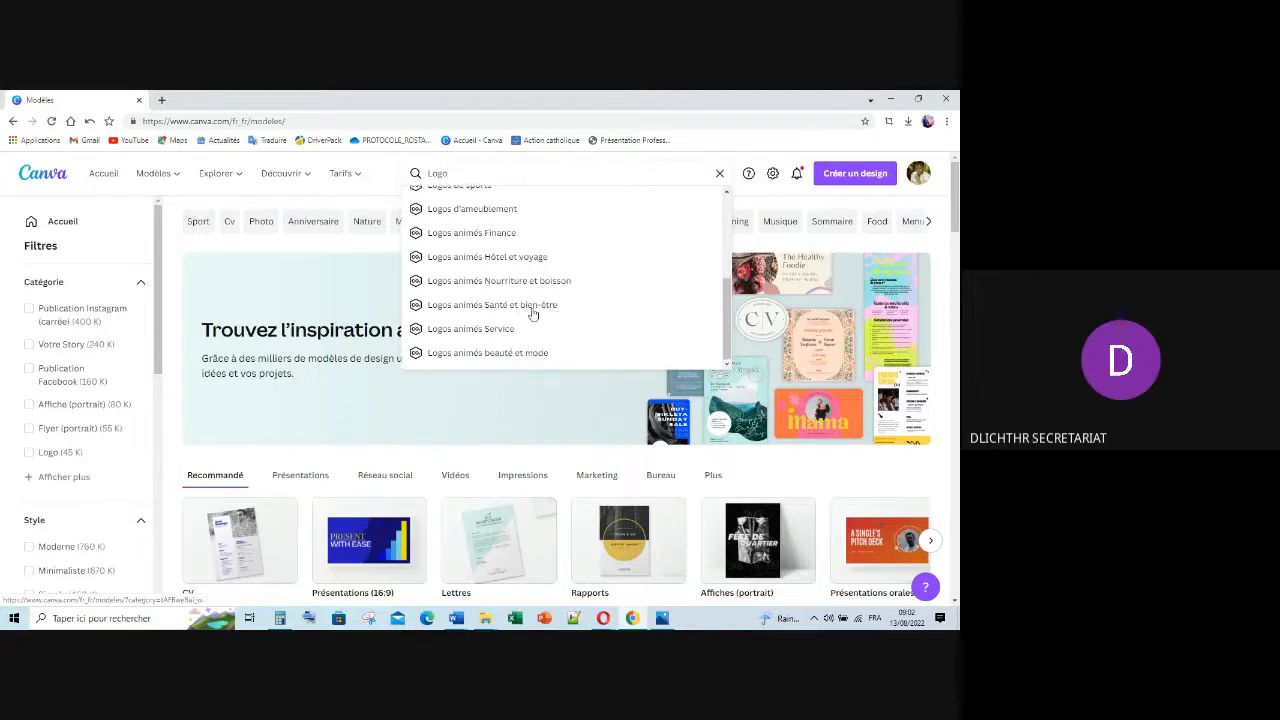
scroll(531, 313, down, 1)
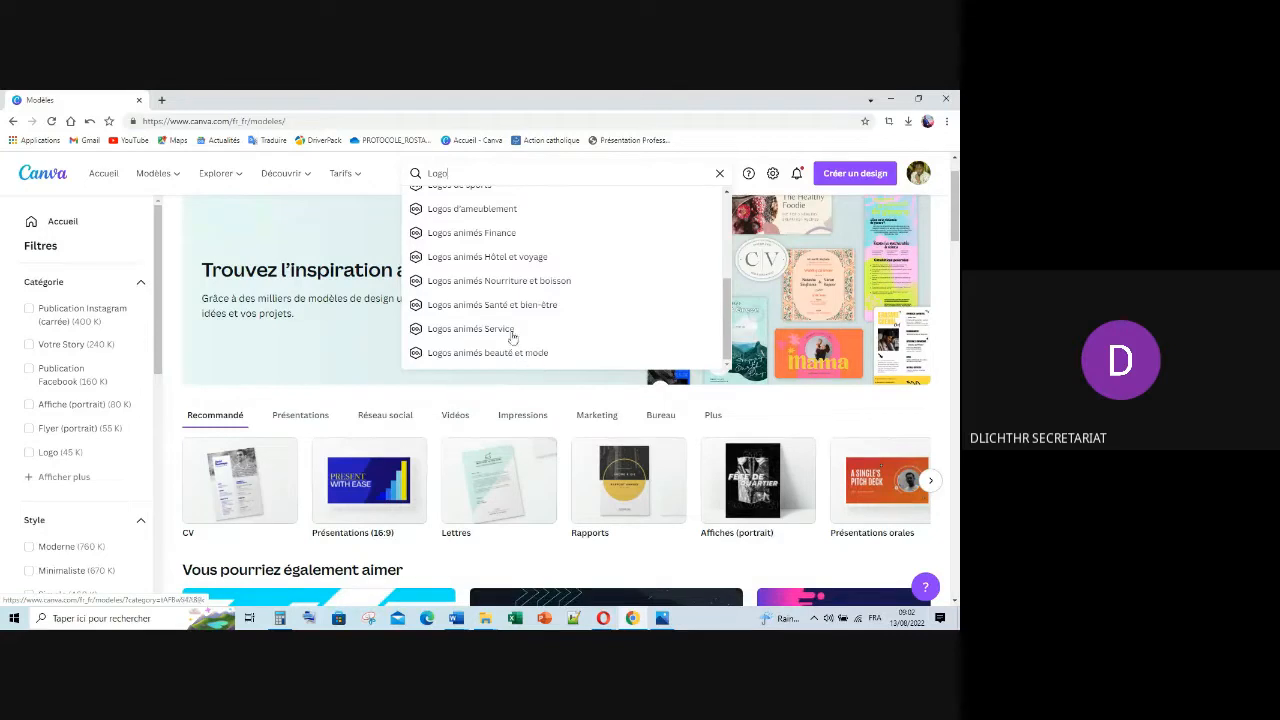
click(512, 336)
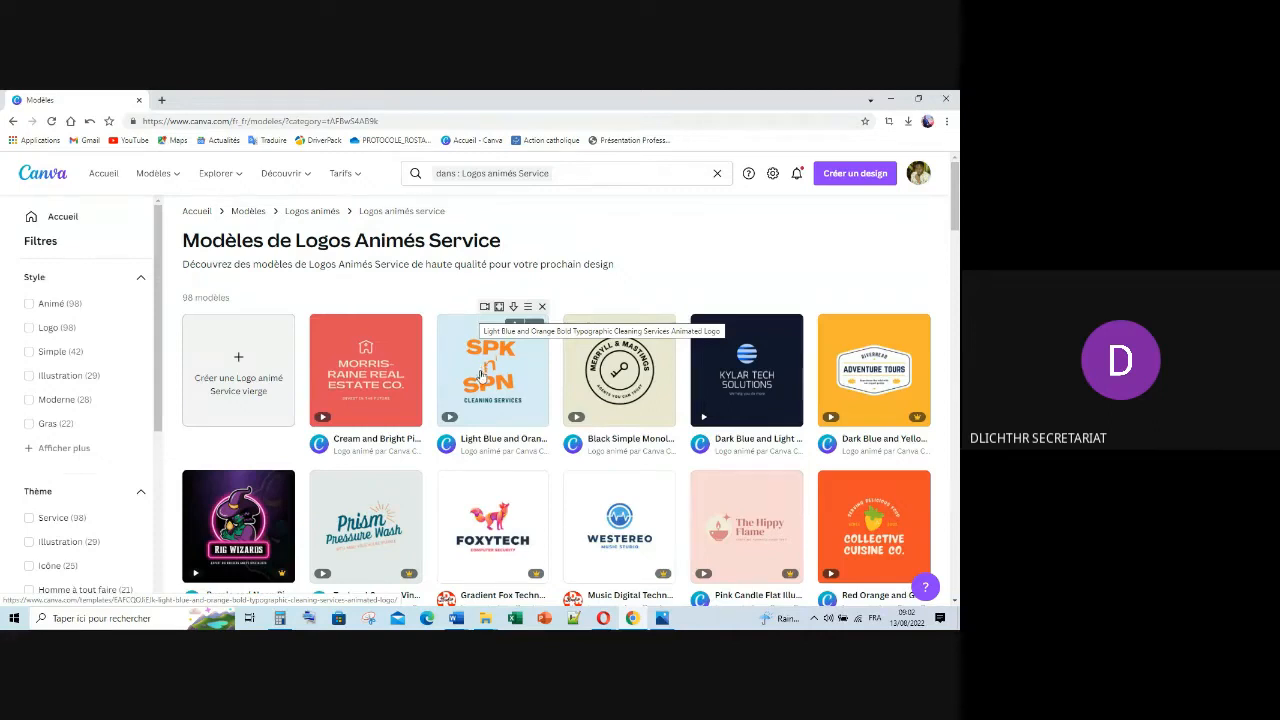
Open the "Blue Crown Flat Illustrative Cleaning Place Services Animated Logo" template and start customizing it.
scroll(481, 375, down, 1)
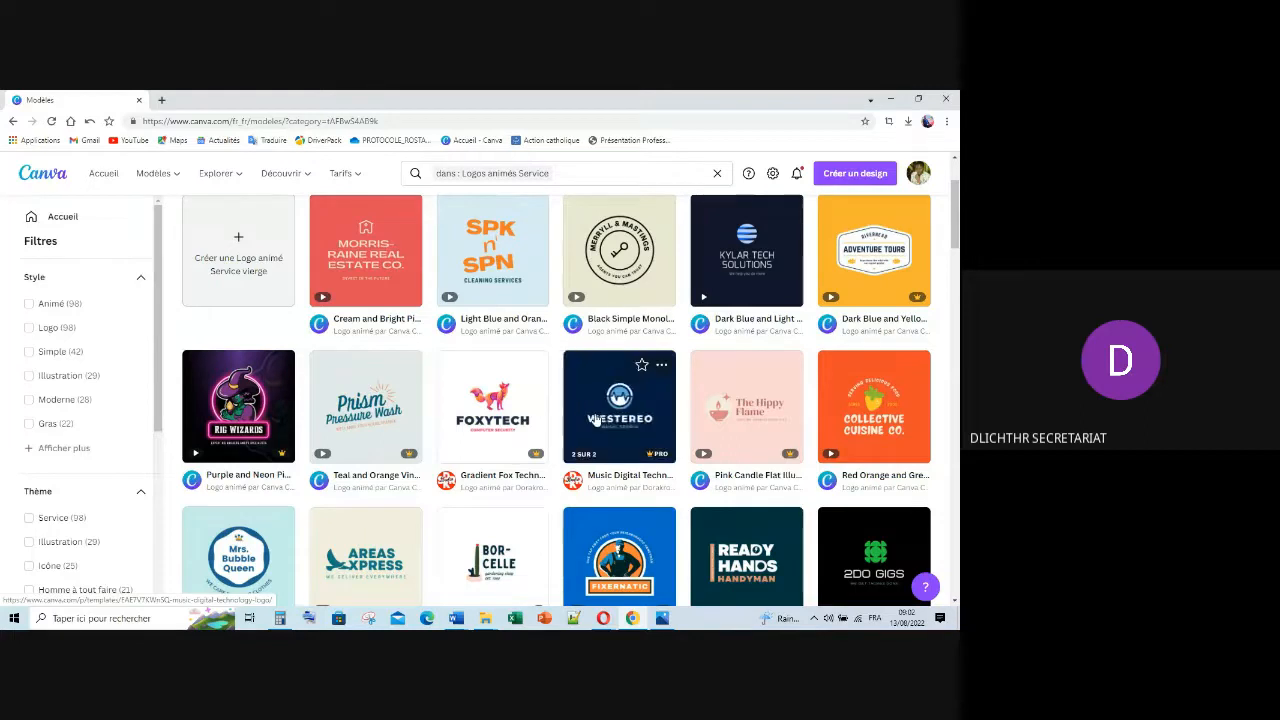
scroll(540, 425, down, 2)
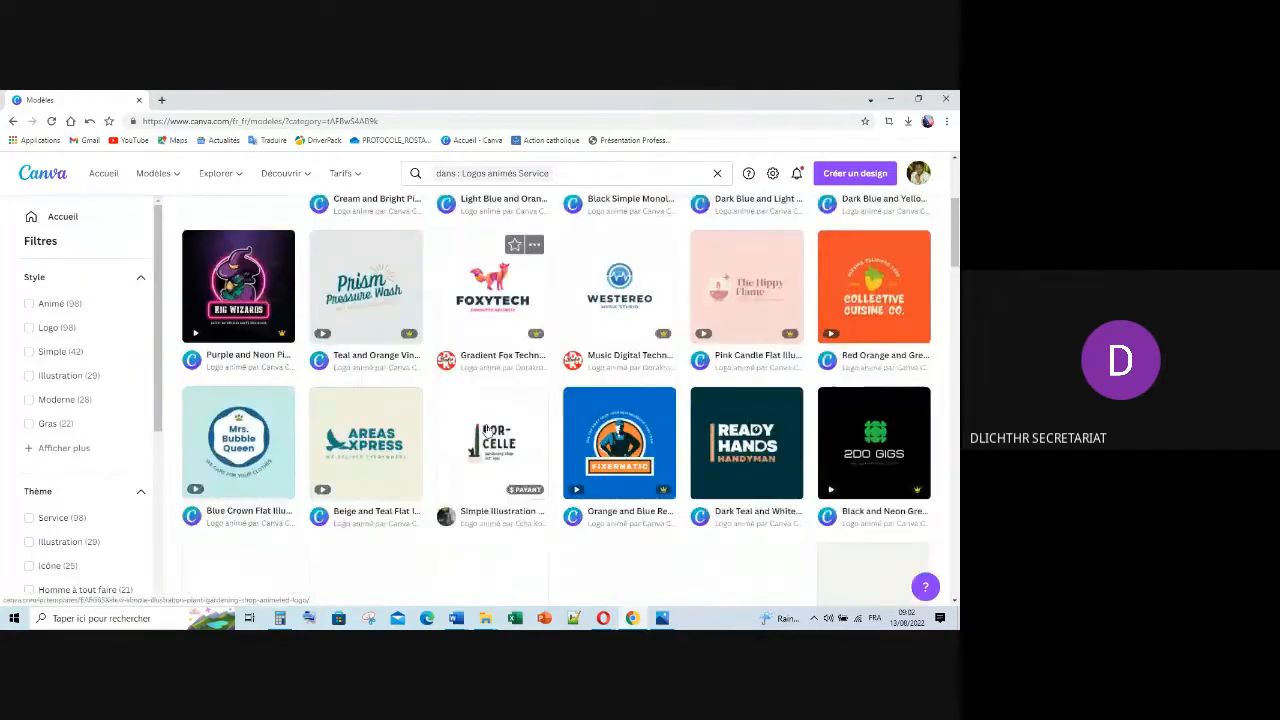
scroll(487, 430, down, 1)
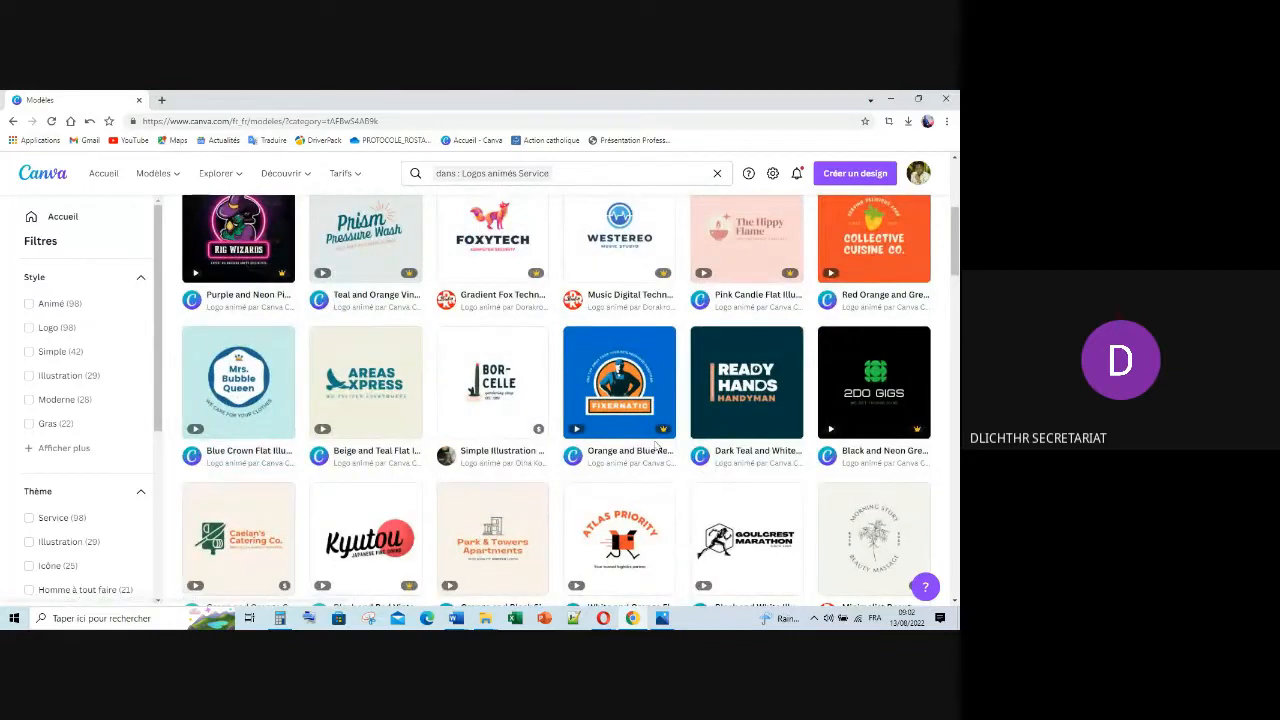
click(237, 397)
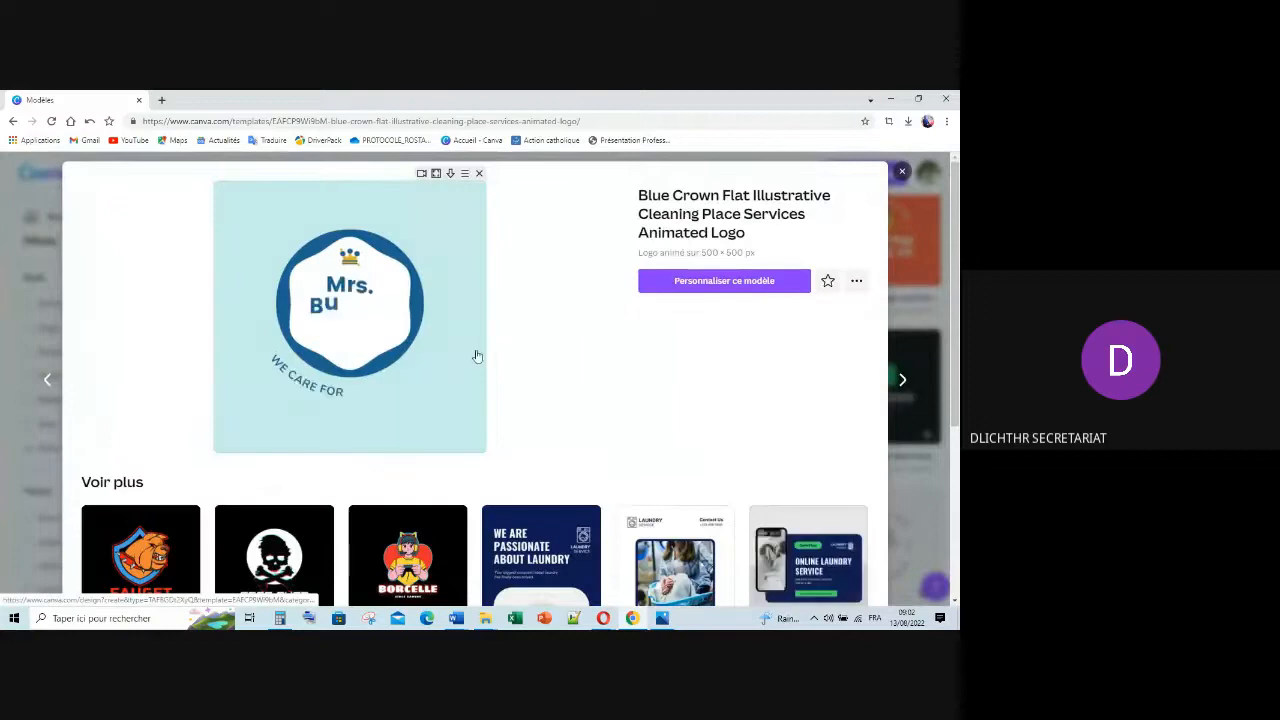
scroll(586, 451, down, 3)
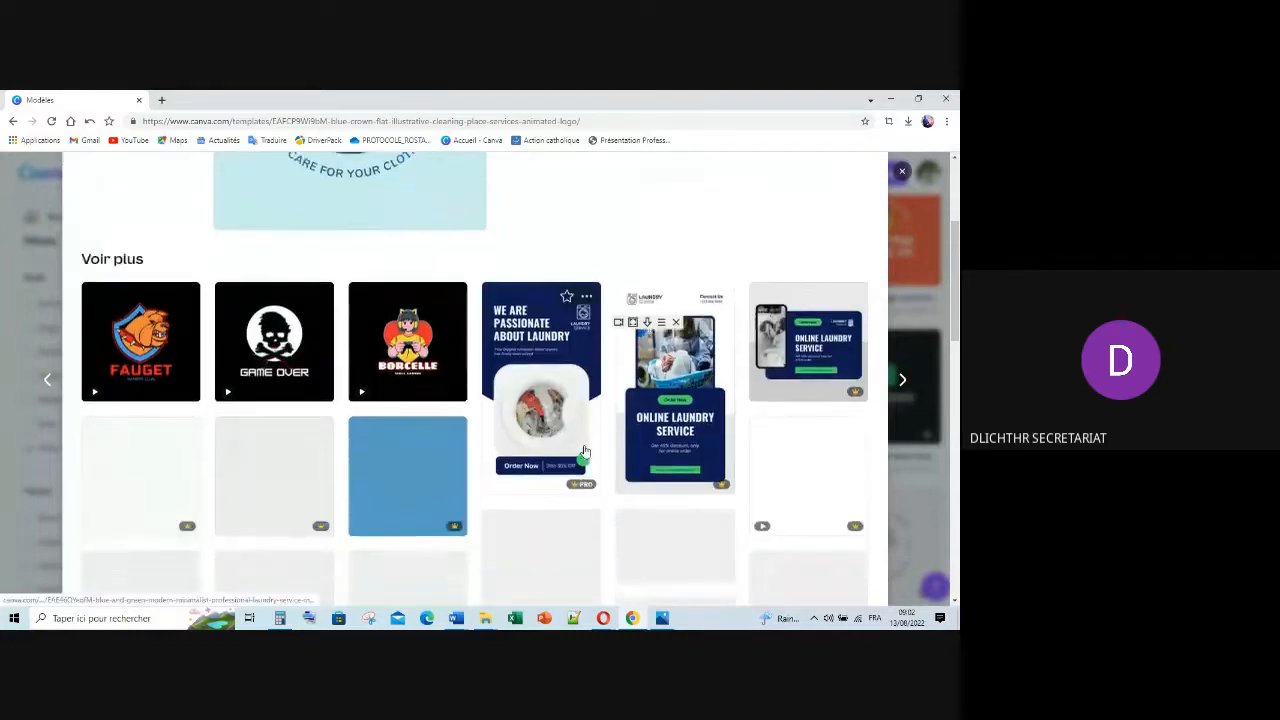
scroll(586, 451, up, 4)
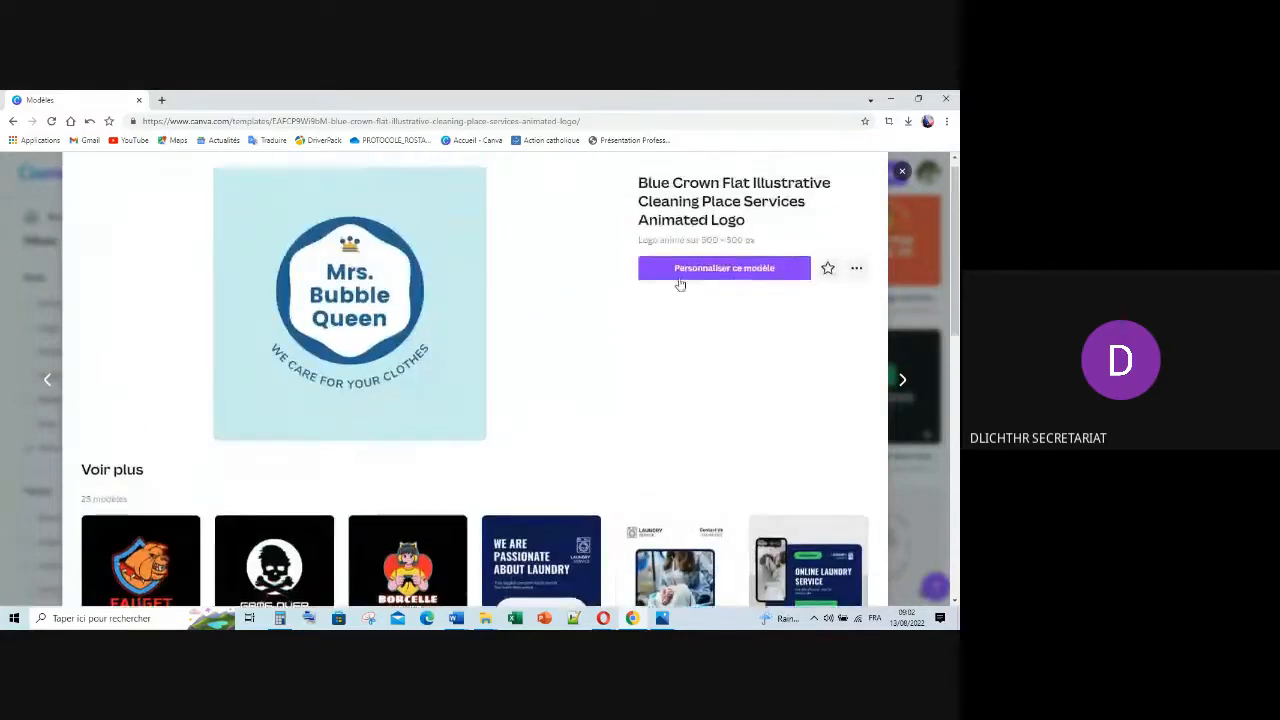
click(706, 290)
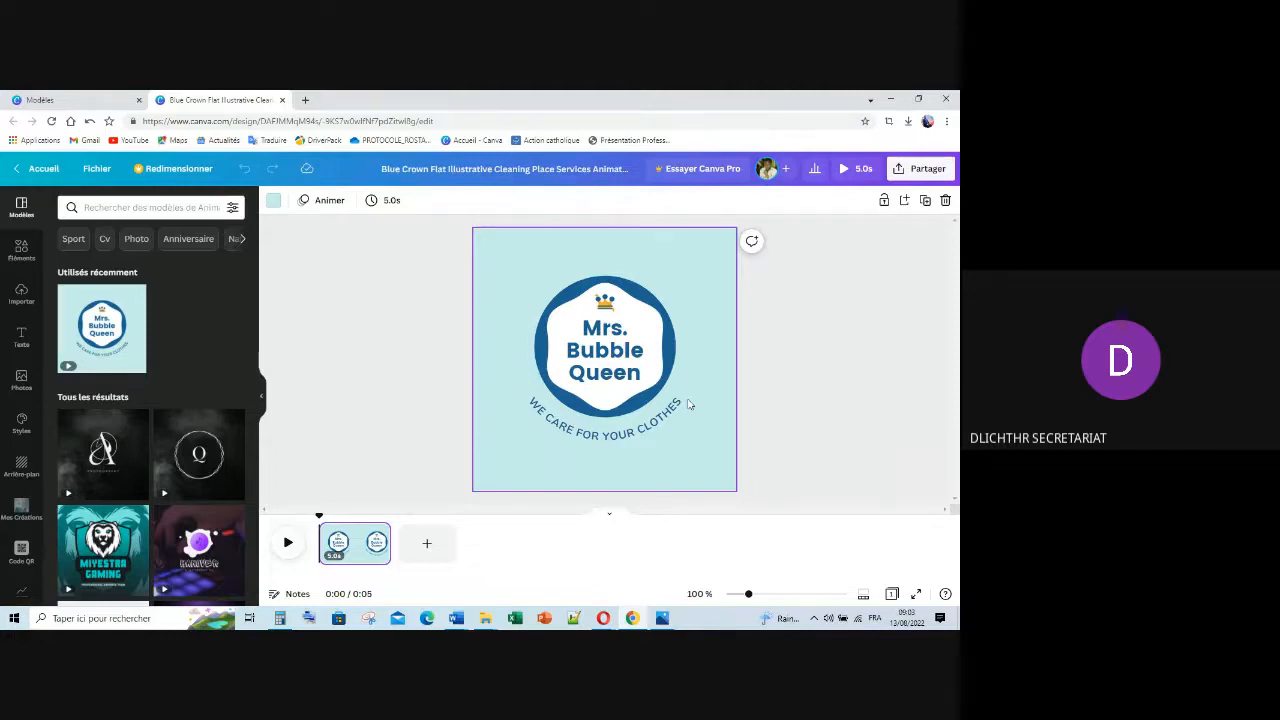
Collapse the template list beside the canvas and change the page background to white.
click(263, 394)
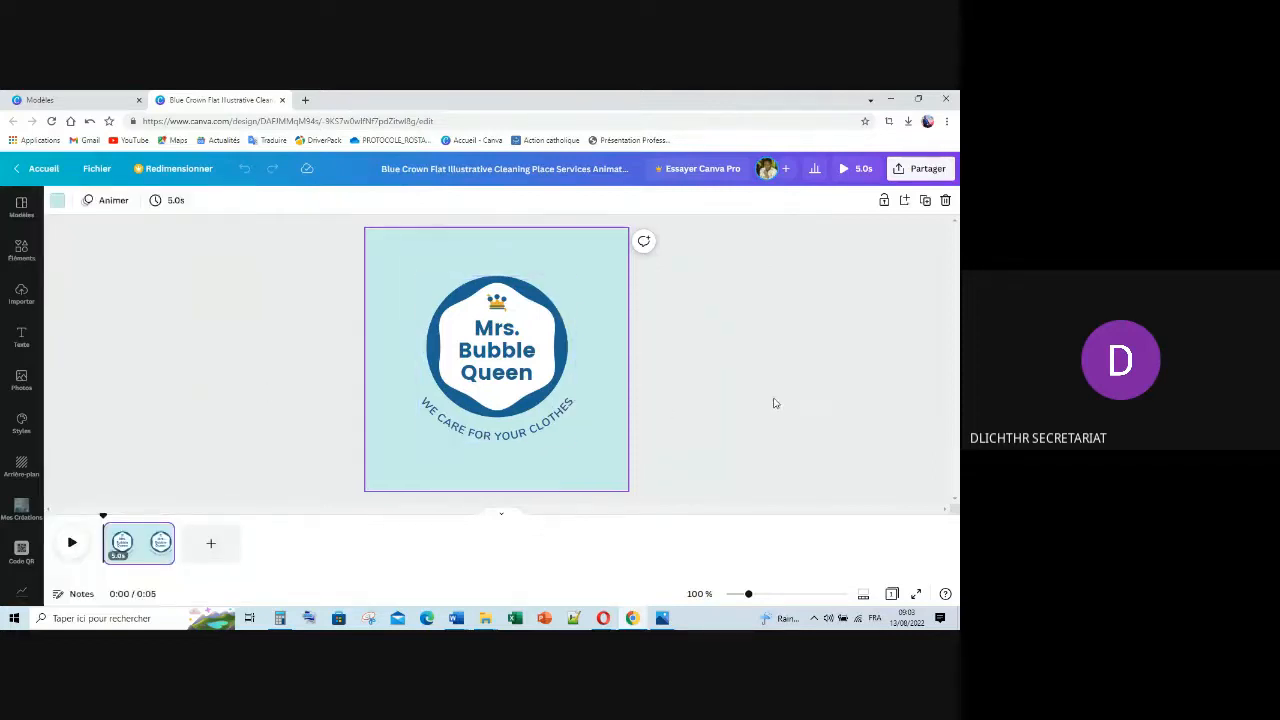
click(432, 251)
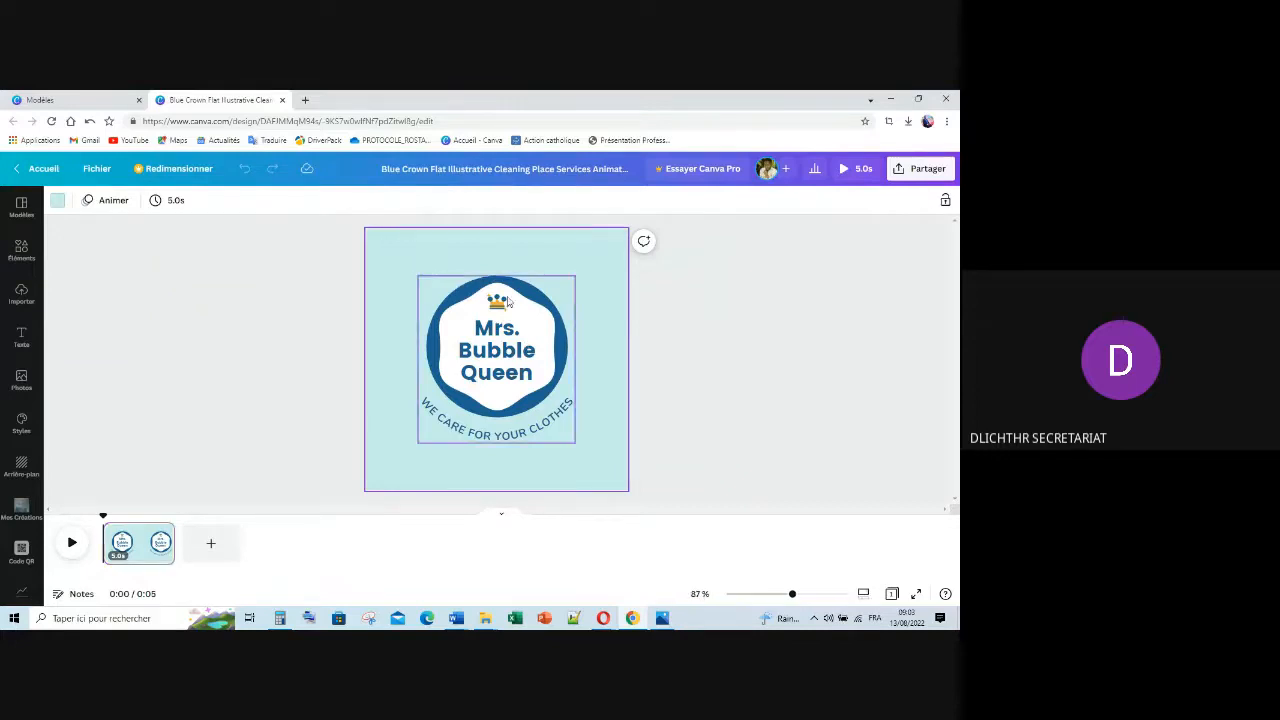
click(548, 305)
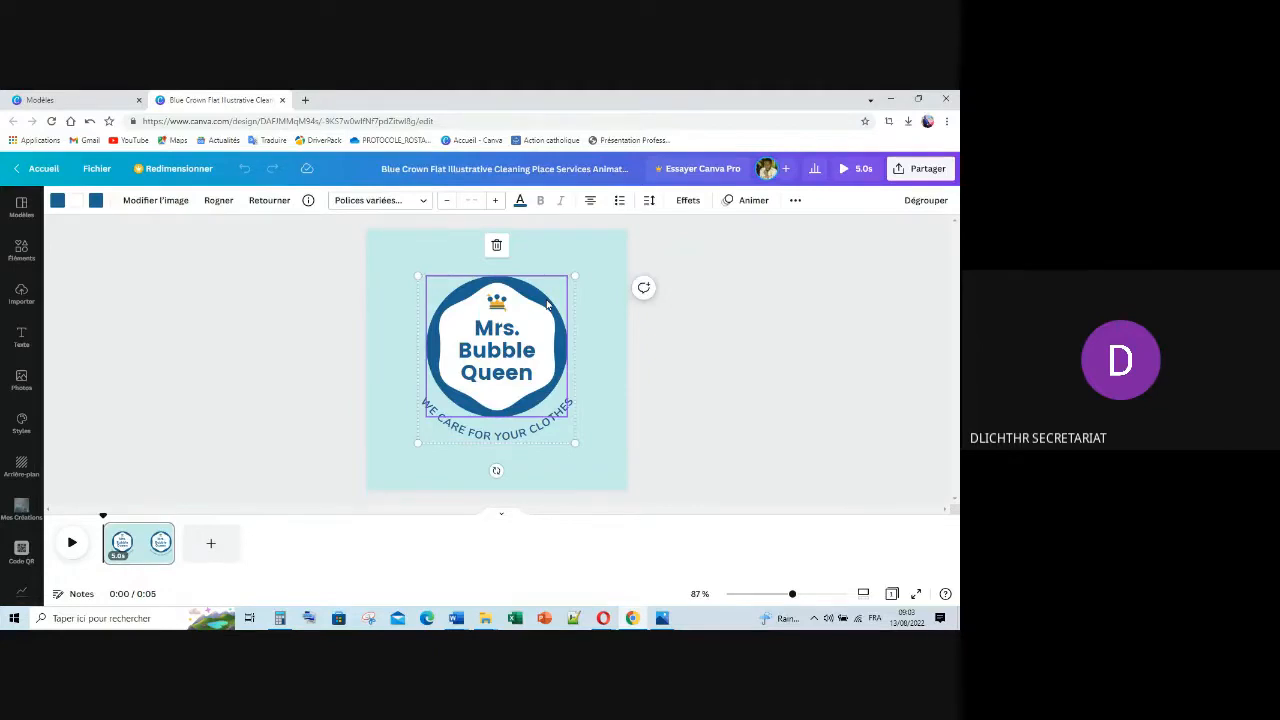
click(600, 256)
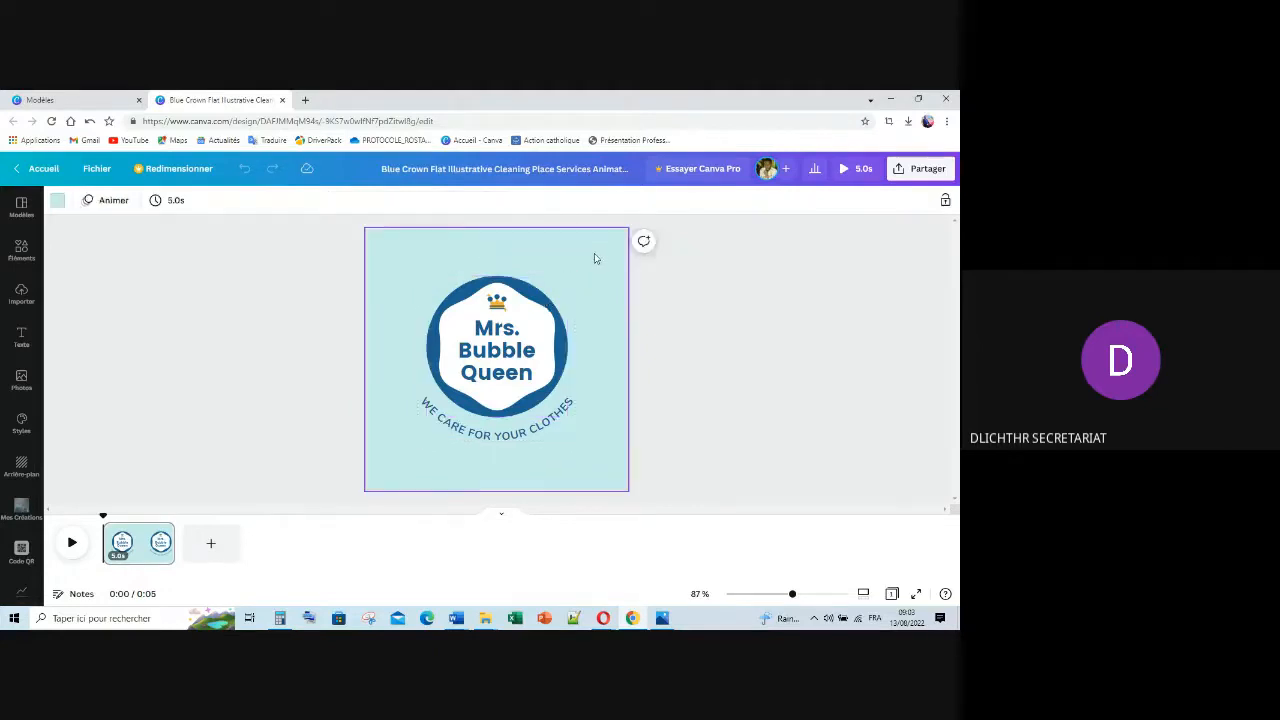
click(57, 200)
click(197, 262)
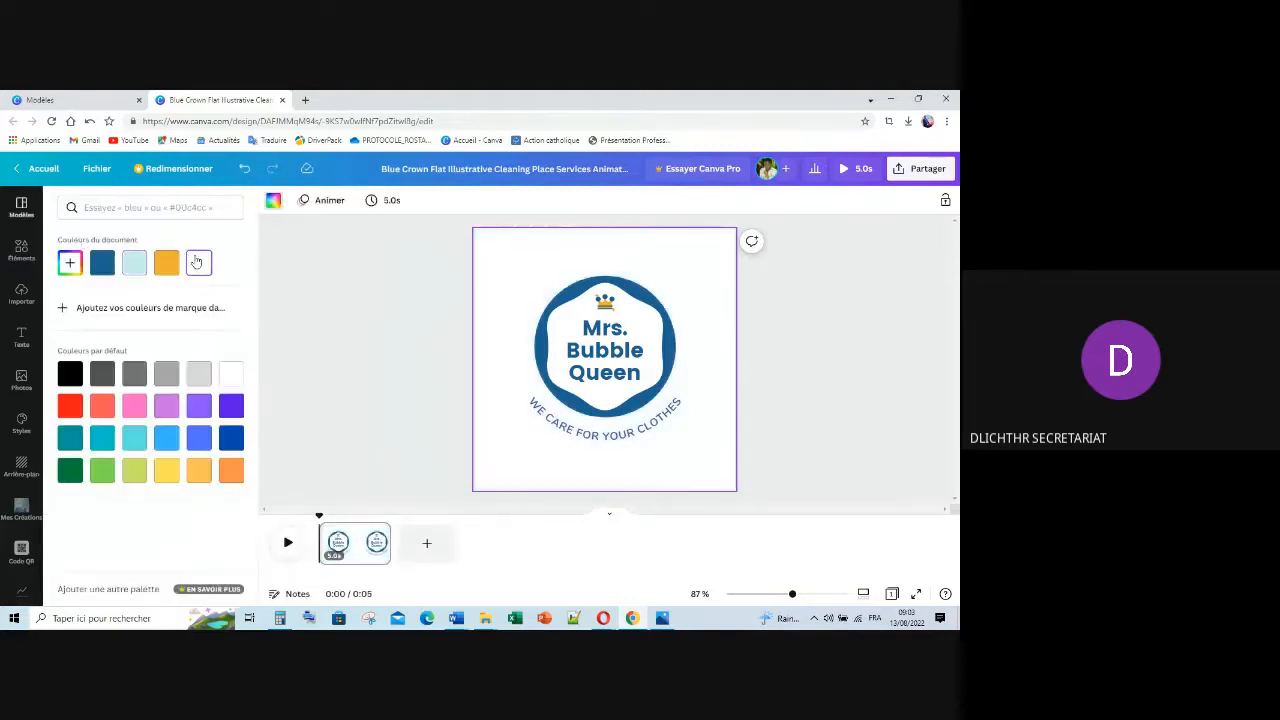
click(605, 290)
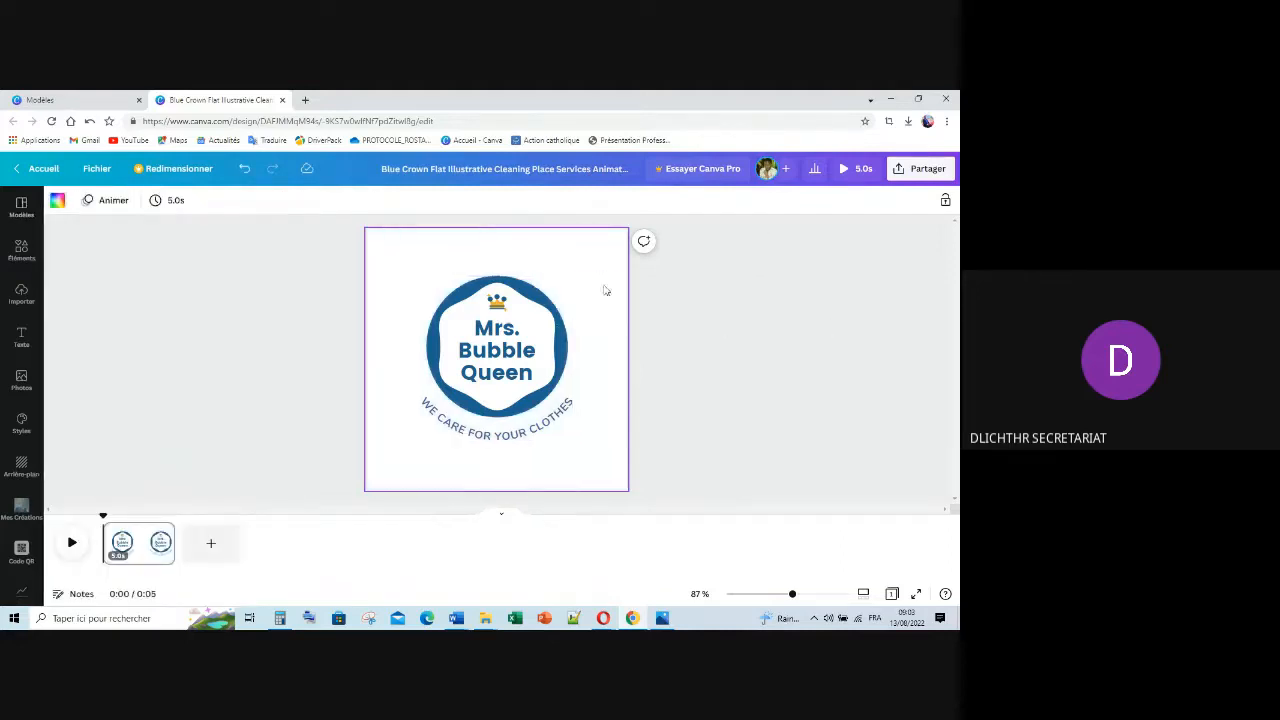
Recolor the circular badge with light blue for its inner wavy shape and dark gray for its outer ring.
click(536, 306)
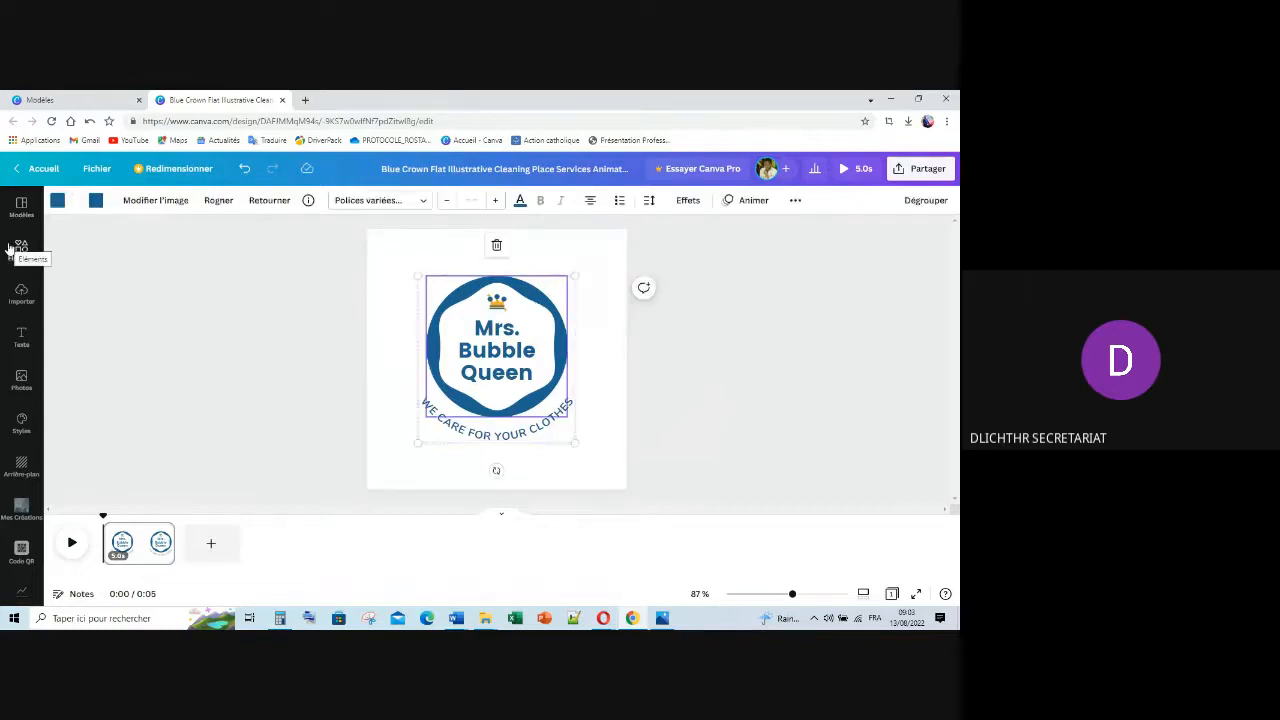
click(57, 201)
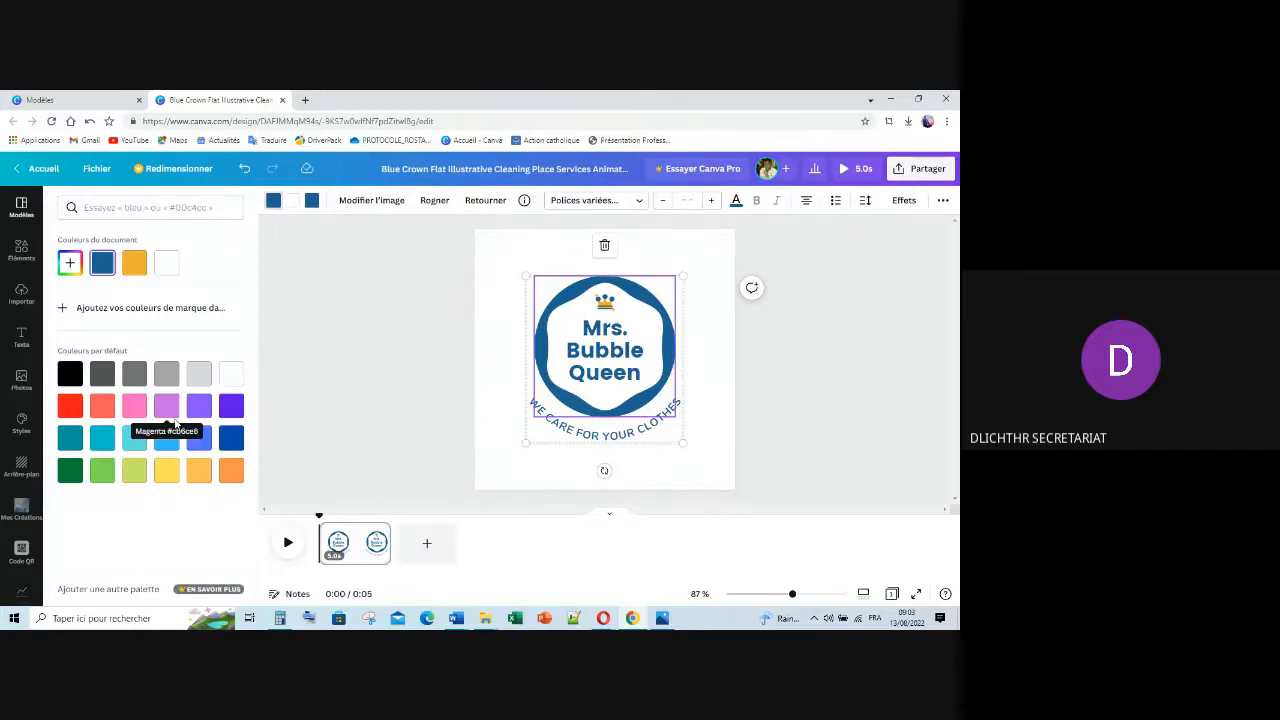
click(167, 441)
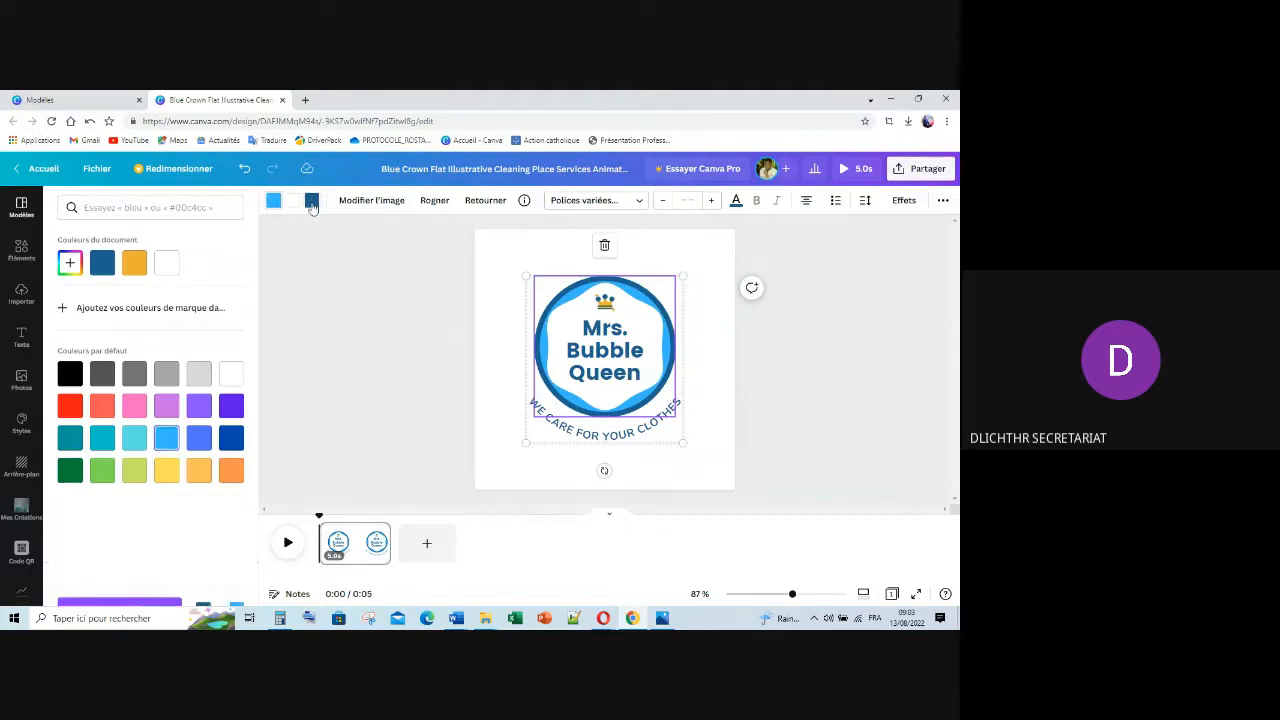
click(157, 440)
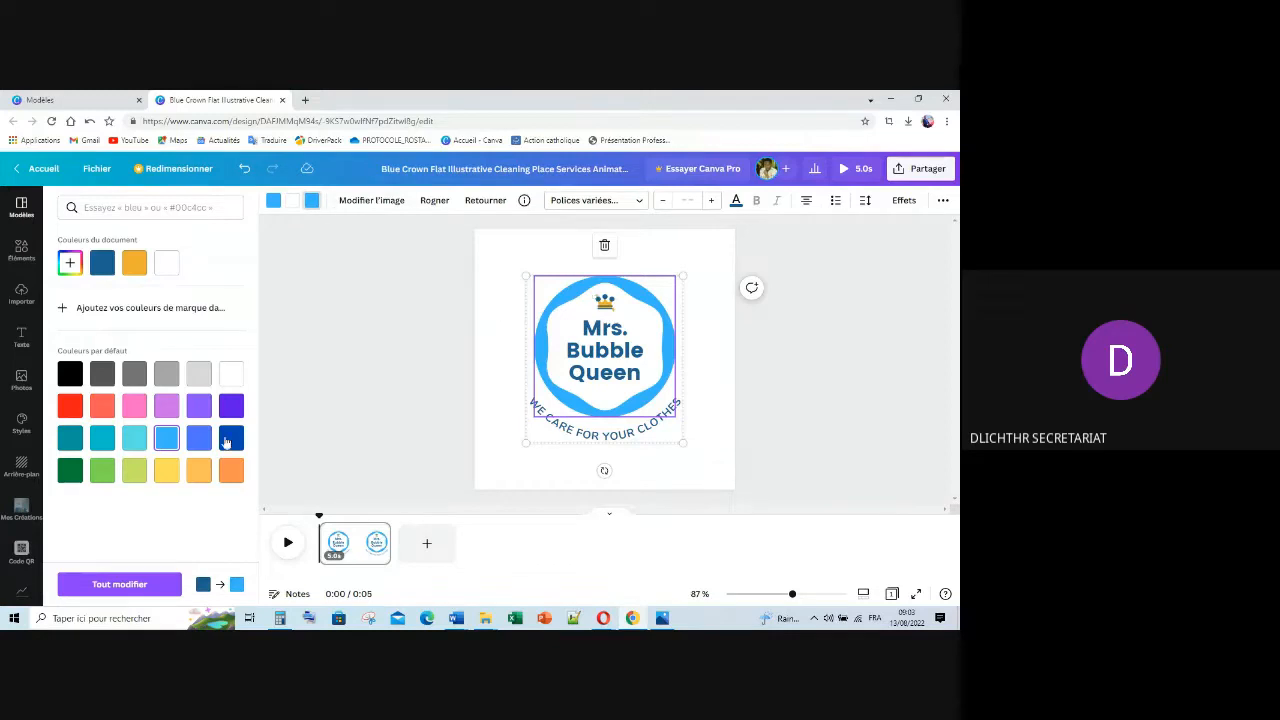
click(102, 375)
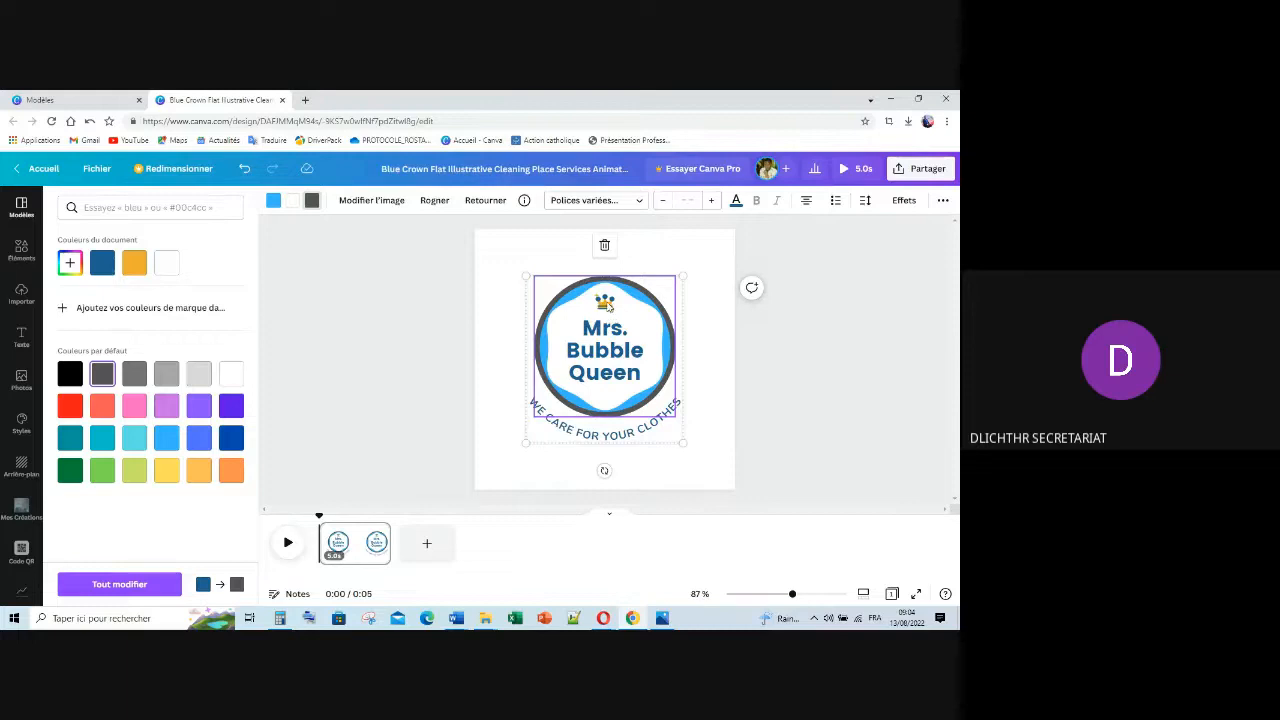
Delete the crown from the badge and replace the "Mrs. Bubble Queen" text with "D".
click(606, 304)
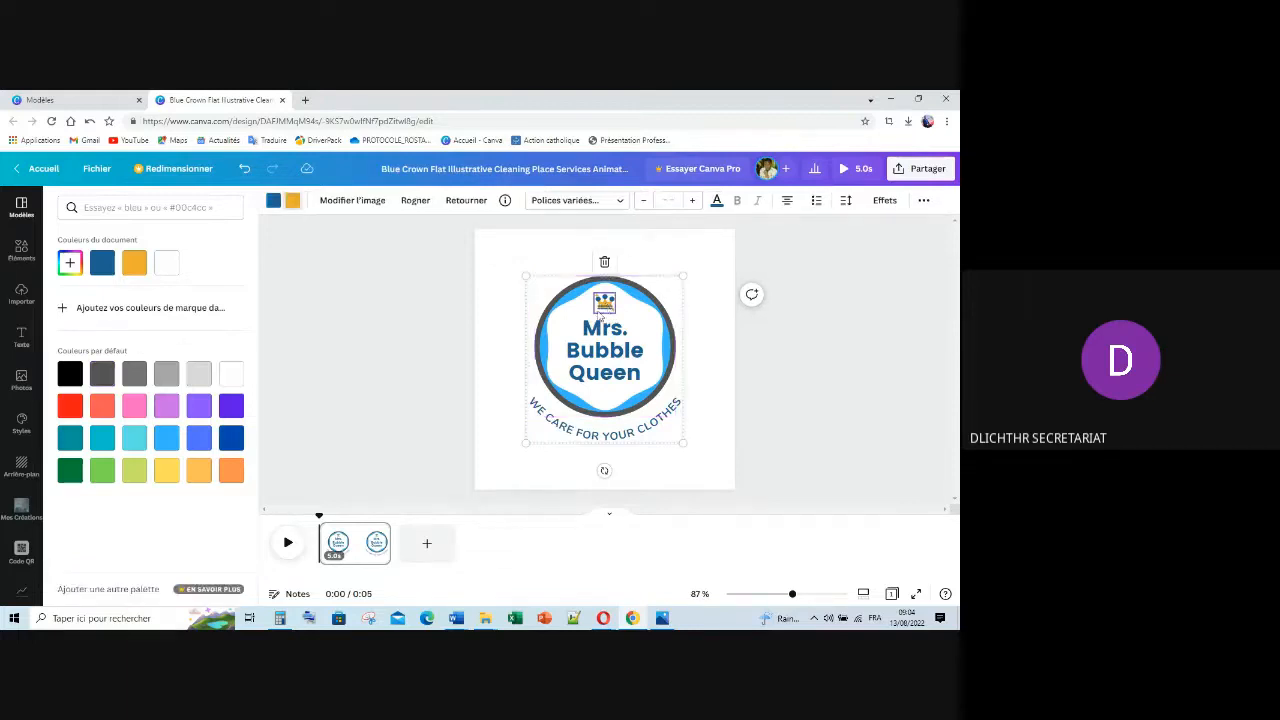
click(530, 334)
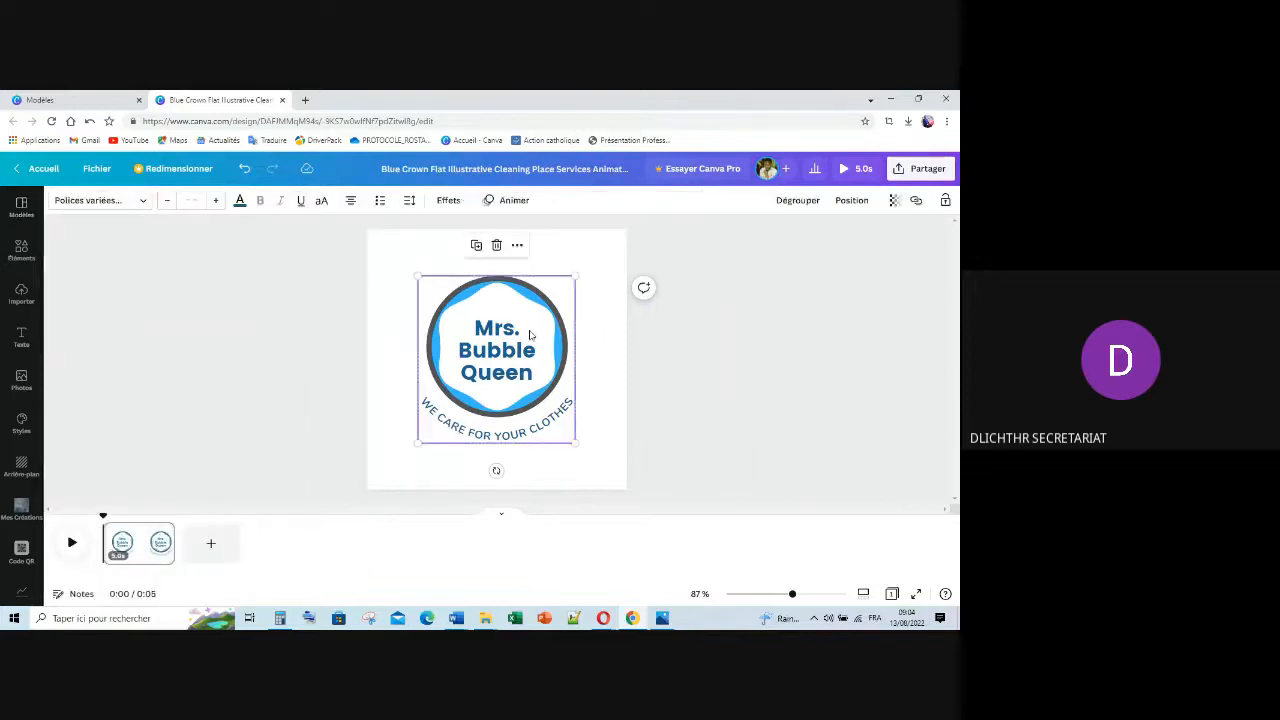
click(467, 364)
double_click(503, 355)
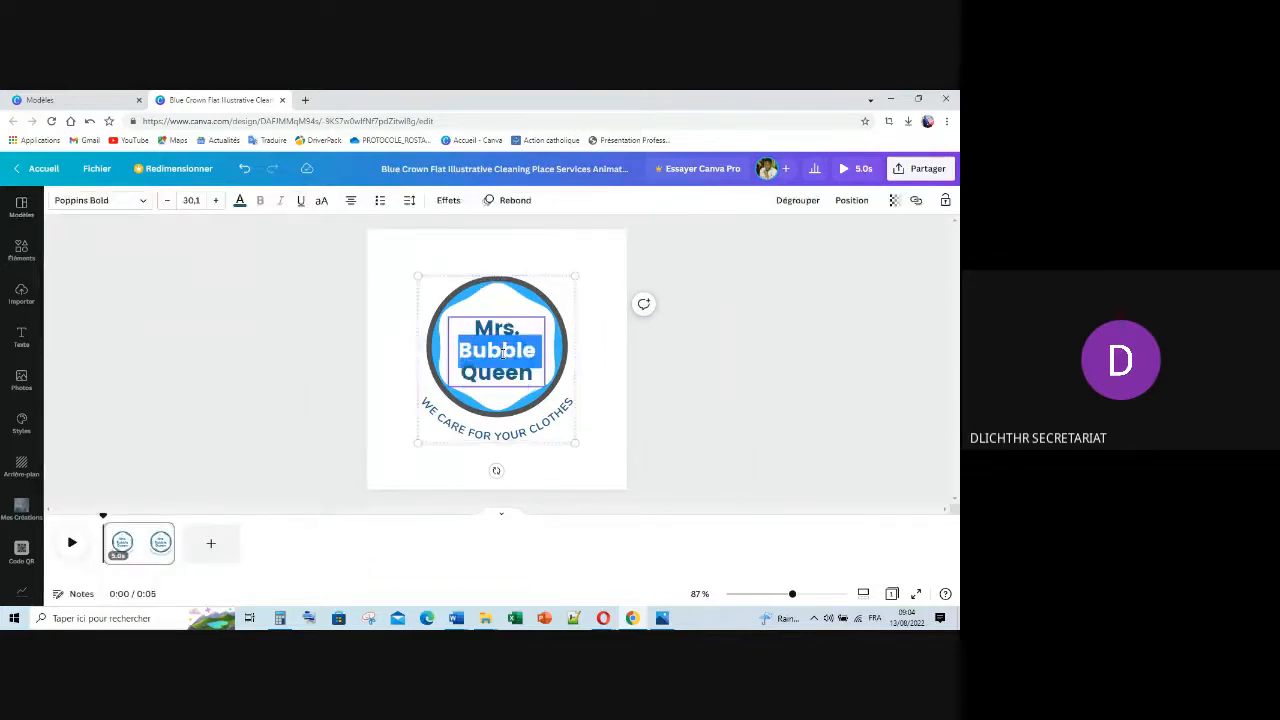
drag(475, 329, 525, 335)
click(514, 350)
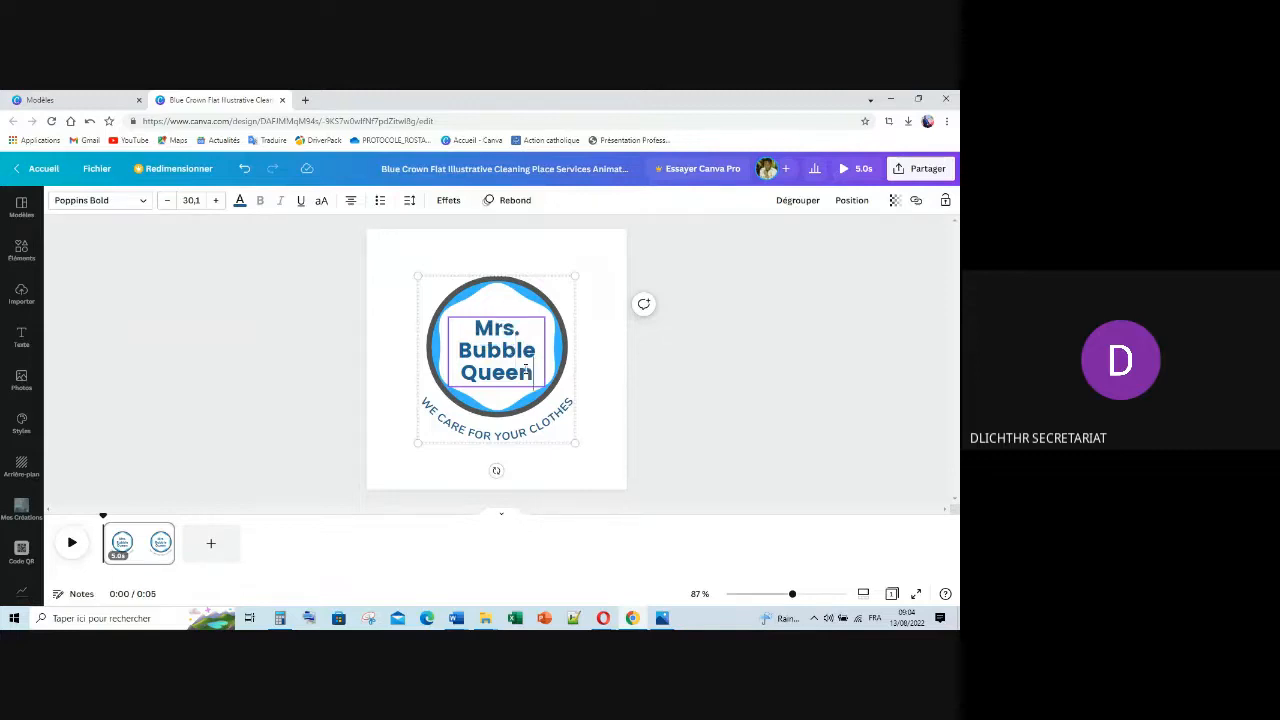
drag(527, 372, 459, 327)
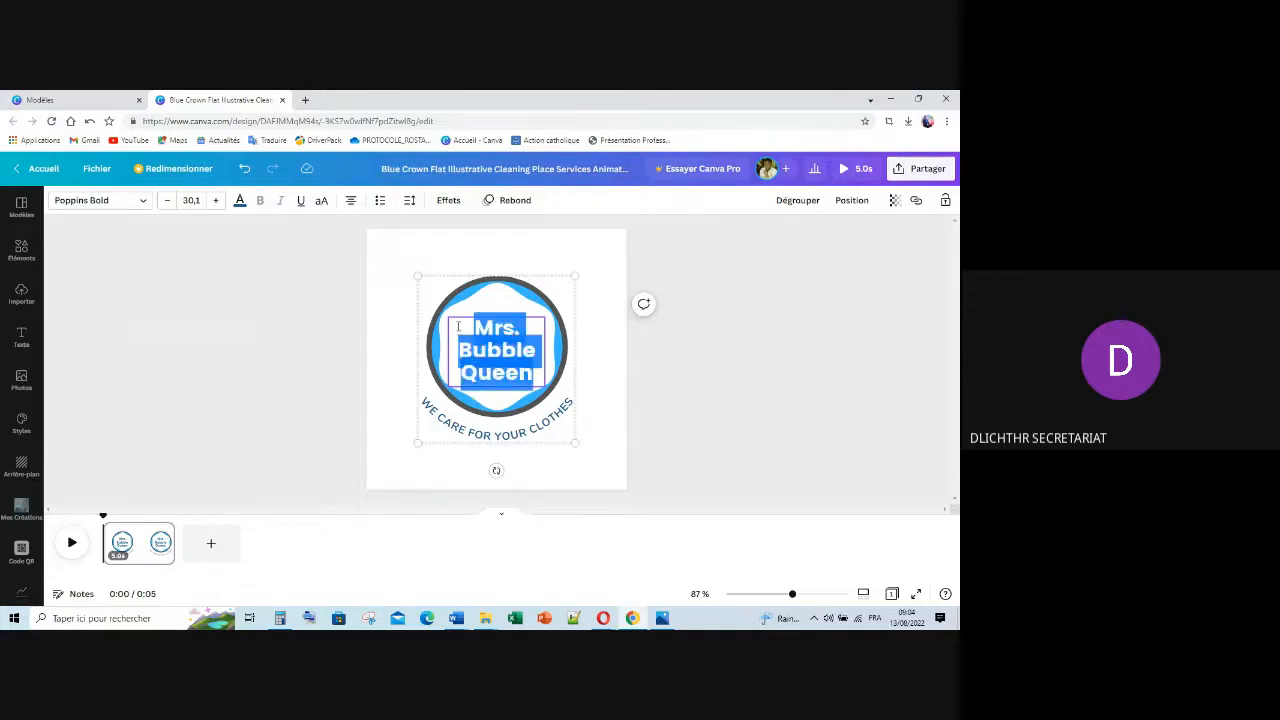
text(D)
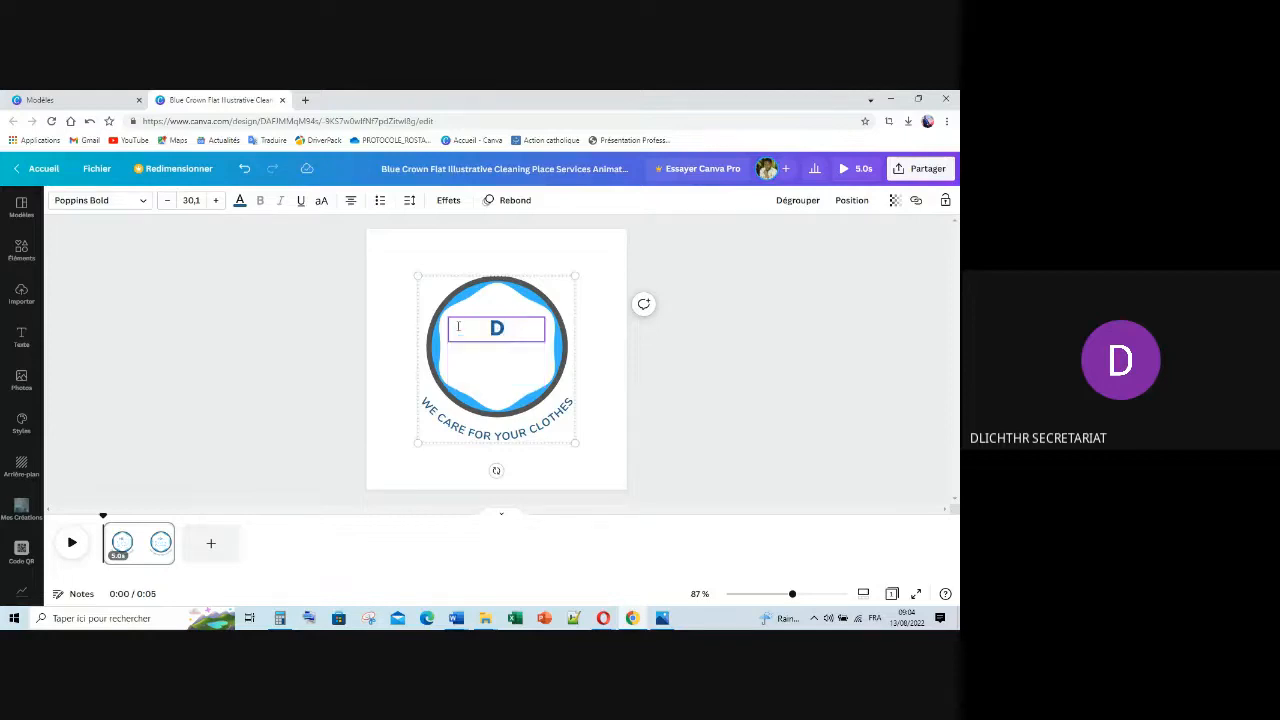
Set the font size of the "D" to 64 and fine-tune it to 67.
click(143, 203)
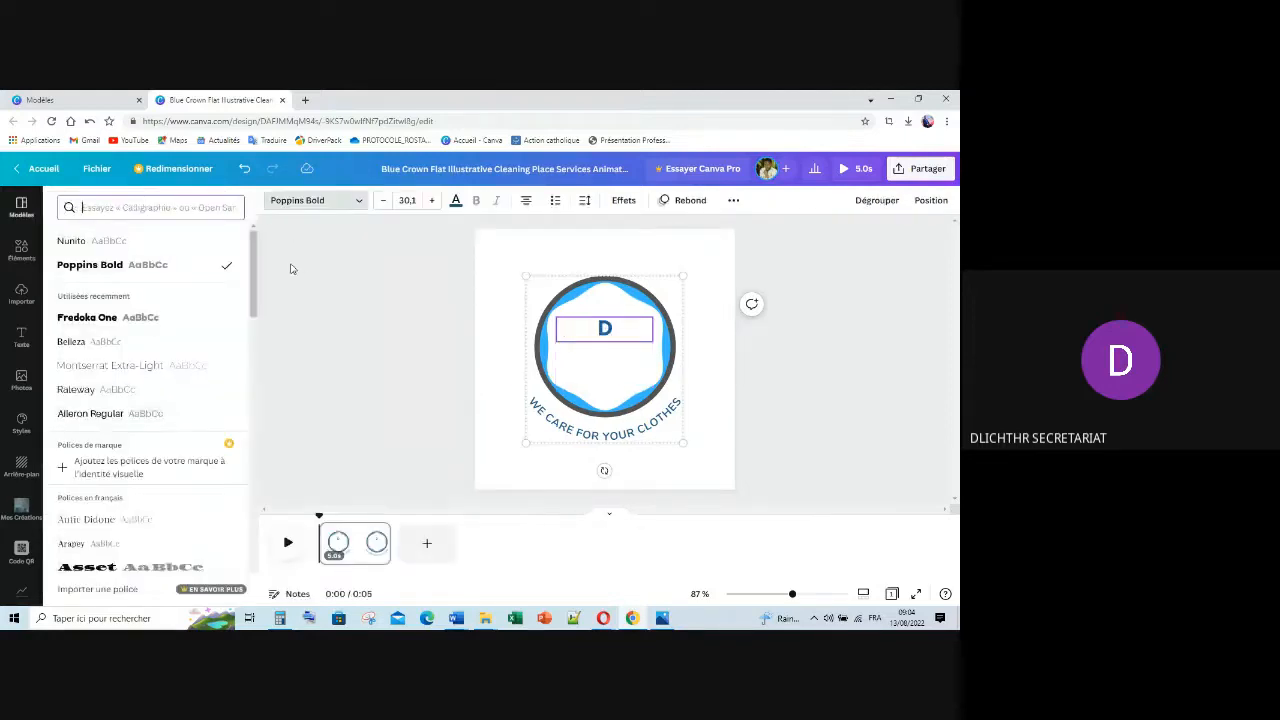
click(549, 334)
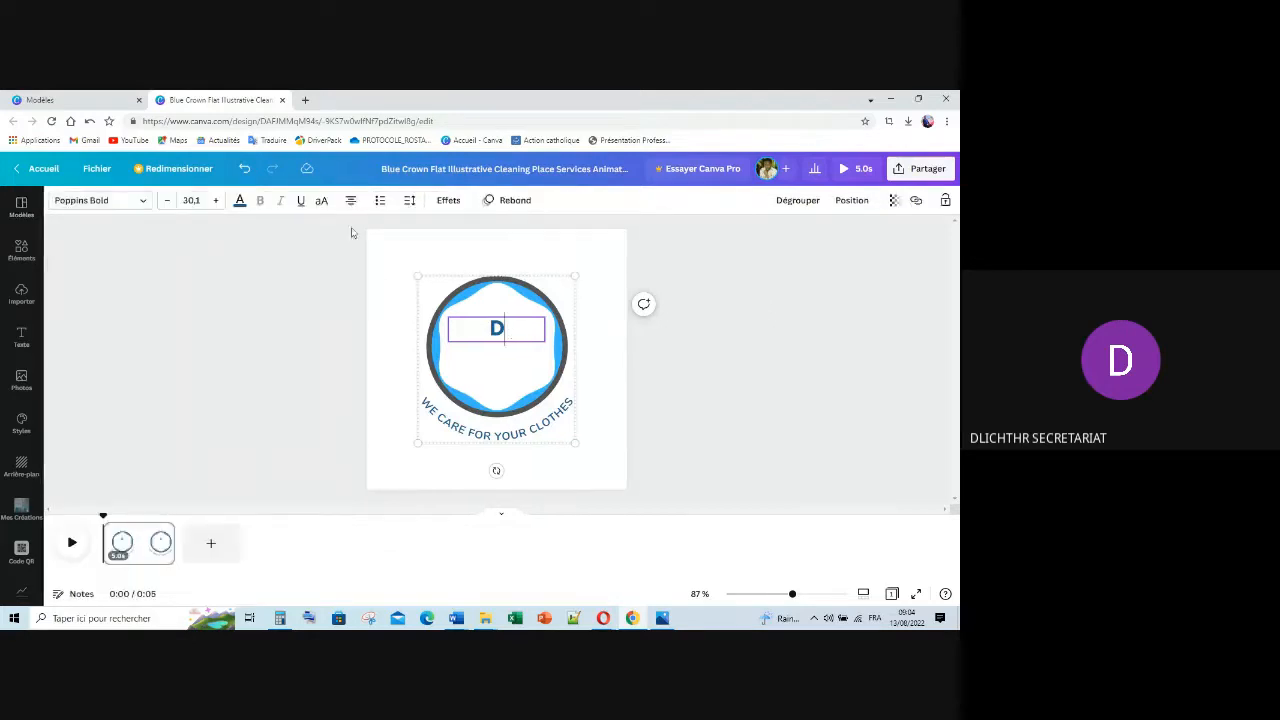
click(191, 200)
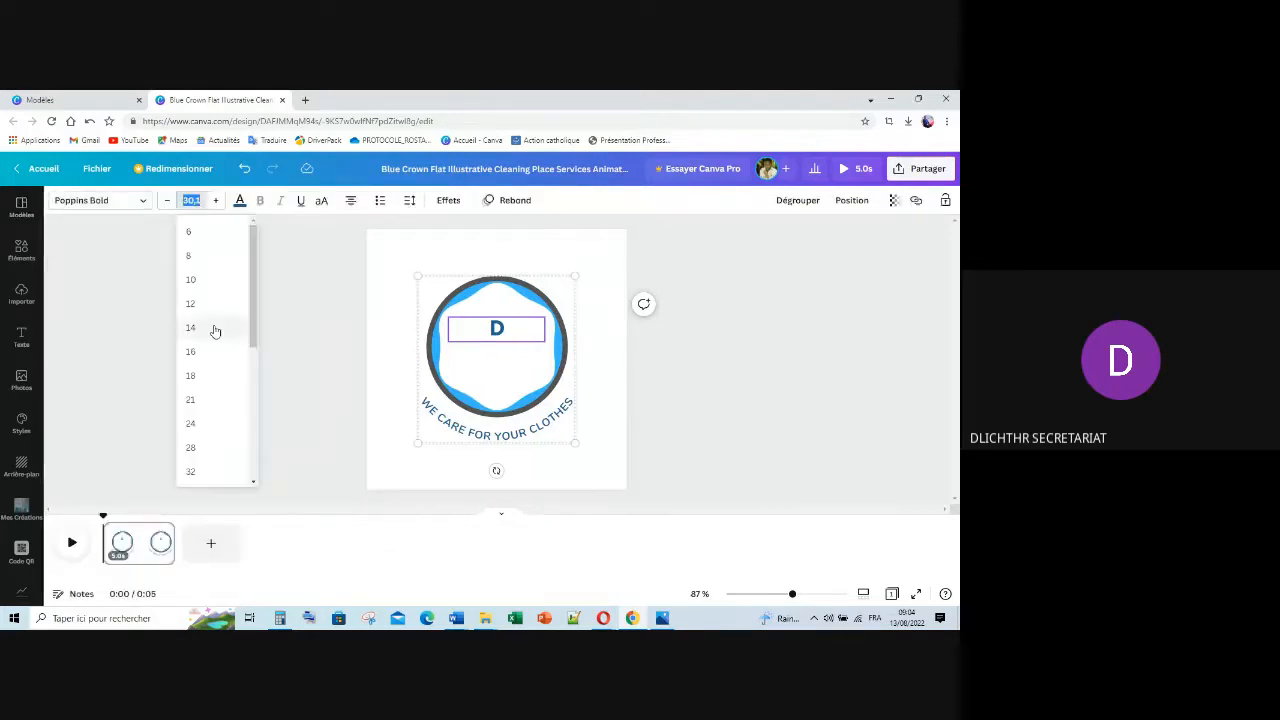
scroll(214, 423, down, 3)
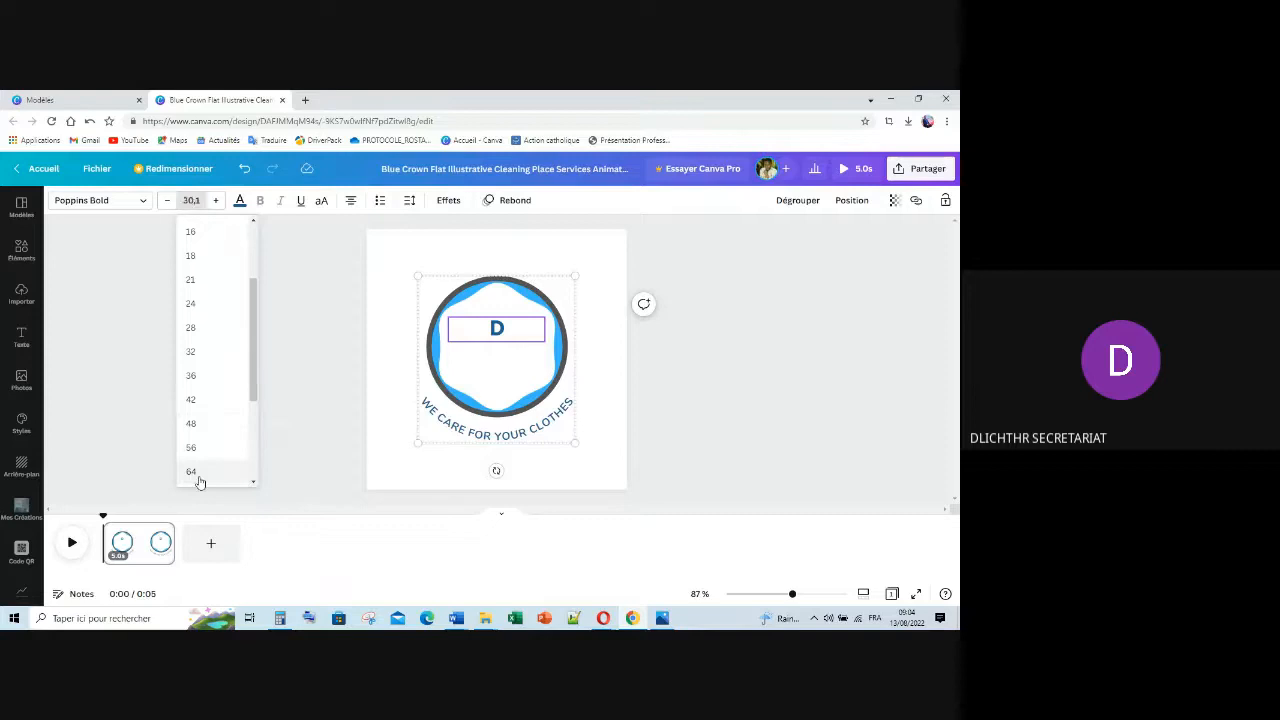
click(191, 472)
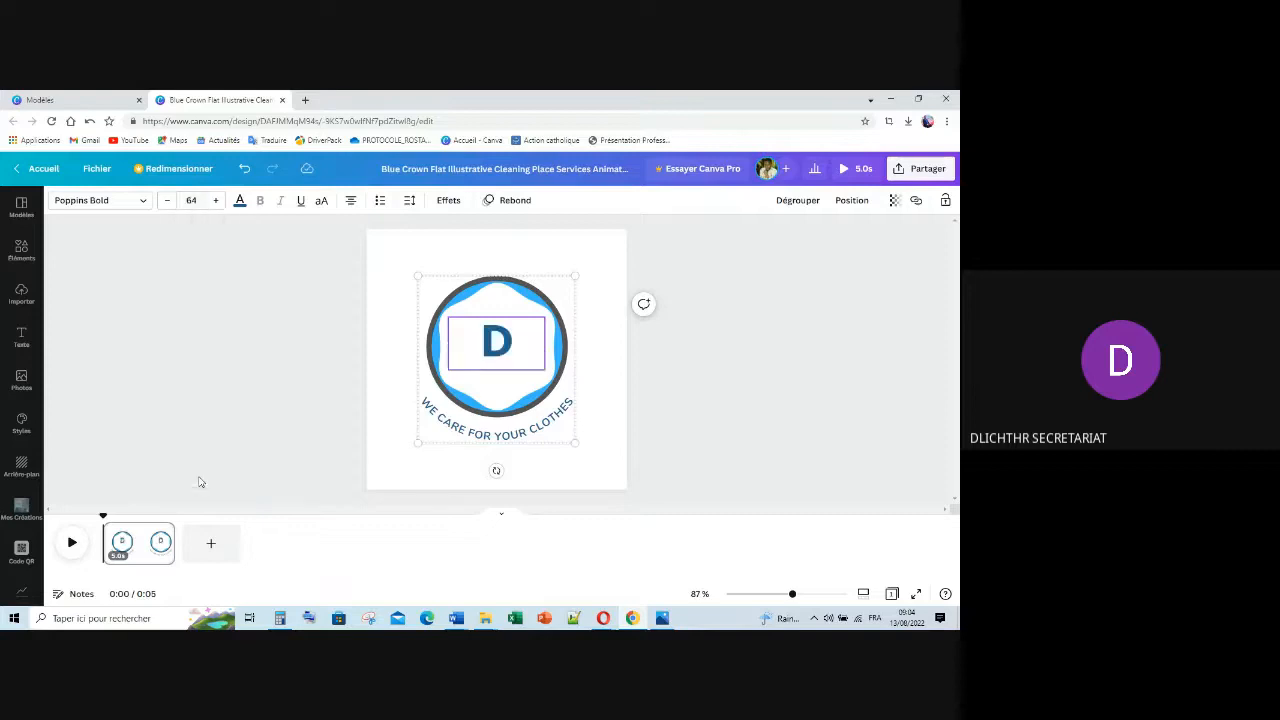
click(217, 200)
click(217, 200)
click(217, 200)
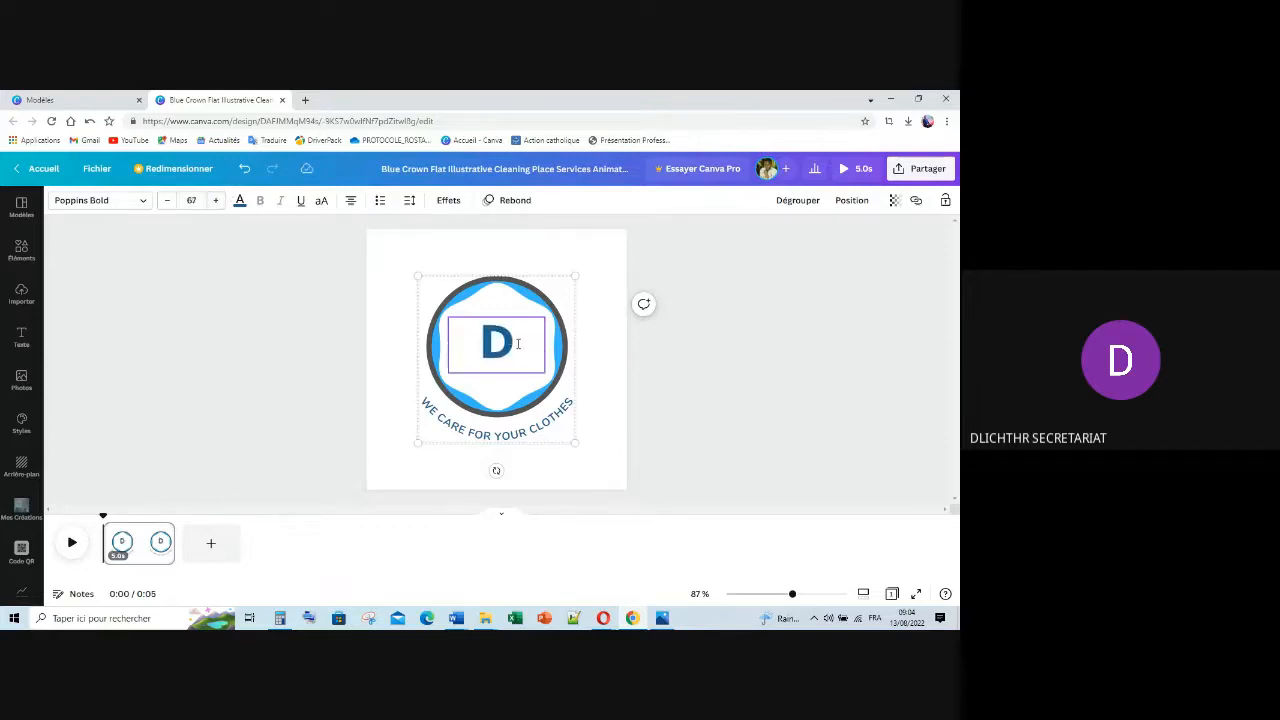
Ungroup the logo's elements and enlarge the "D" to about size 162, centered inside the circular badge.
click(682, 334)
click(521, 335)
click(797, 200)
click(660, 303)
click(533, 348)
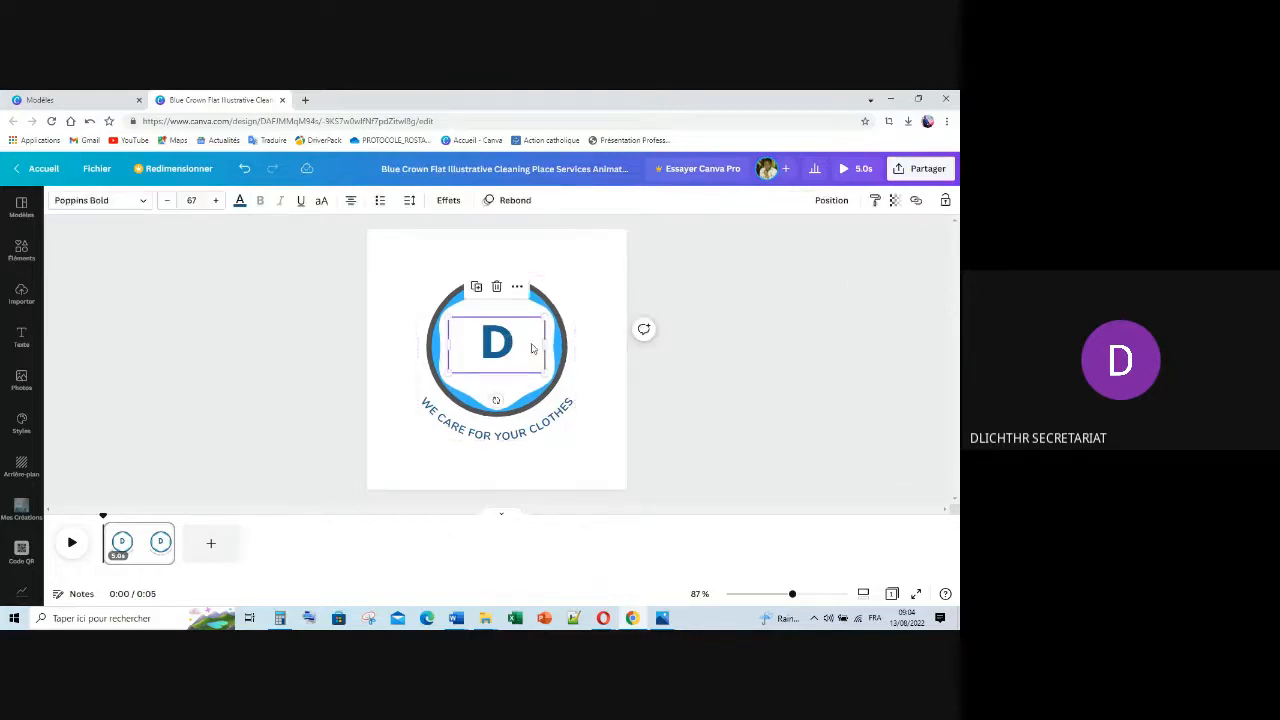
click(545, 350)
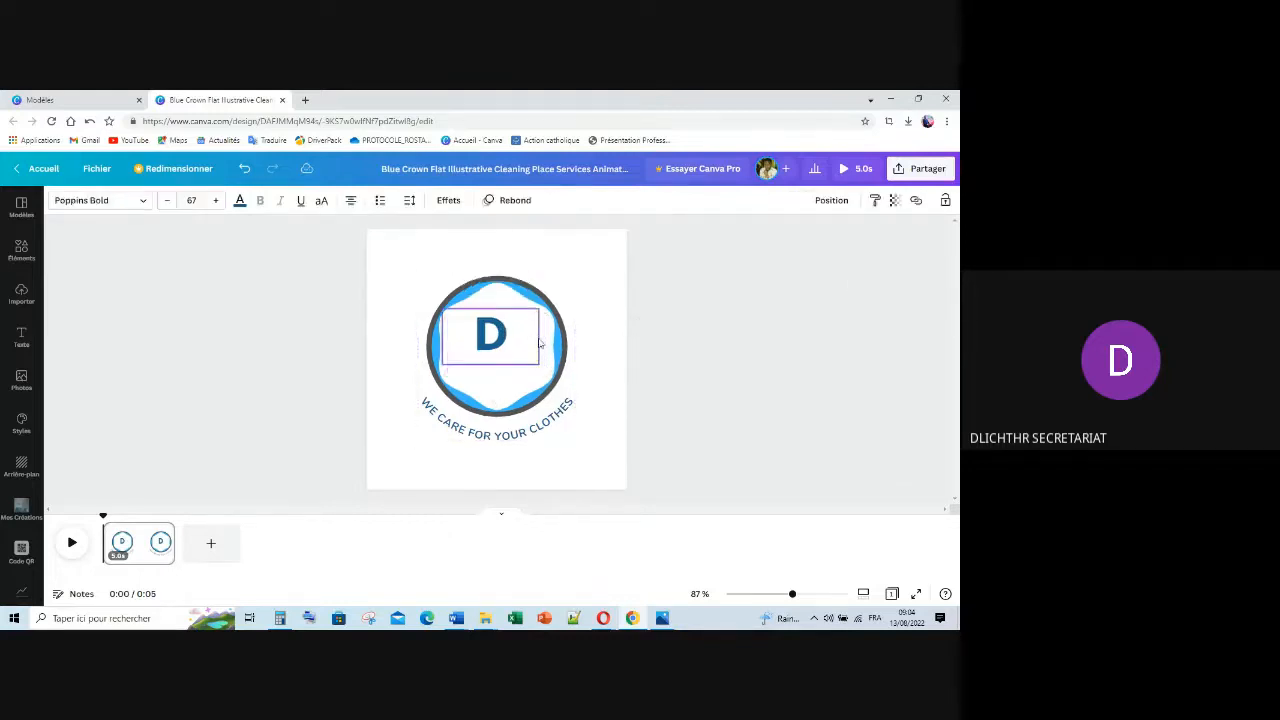
drag(541, 334, 522, 456)
drag(482, 376, 498, 344)
click(769, 314)
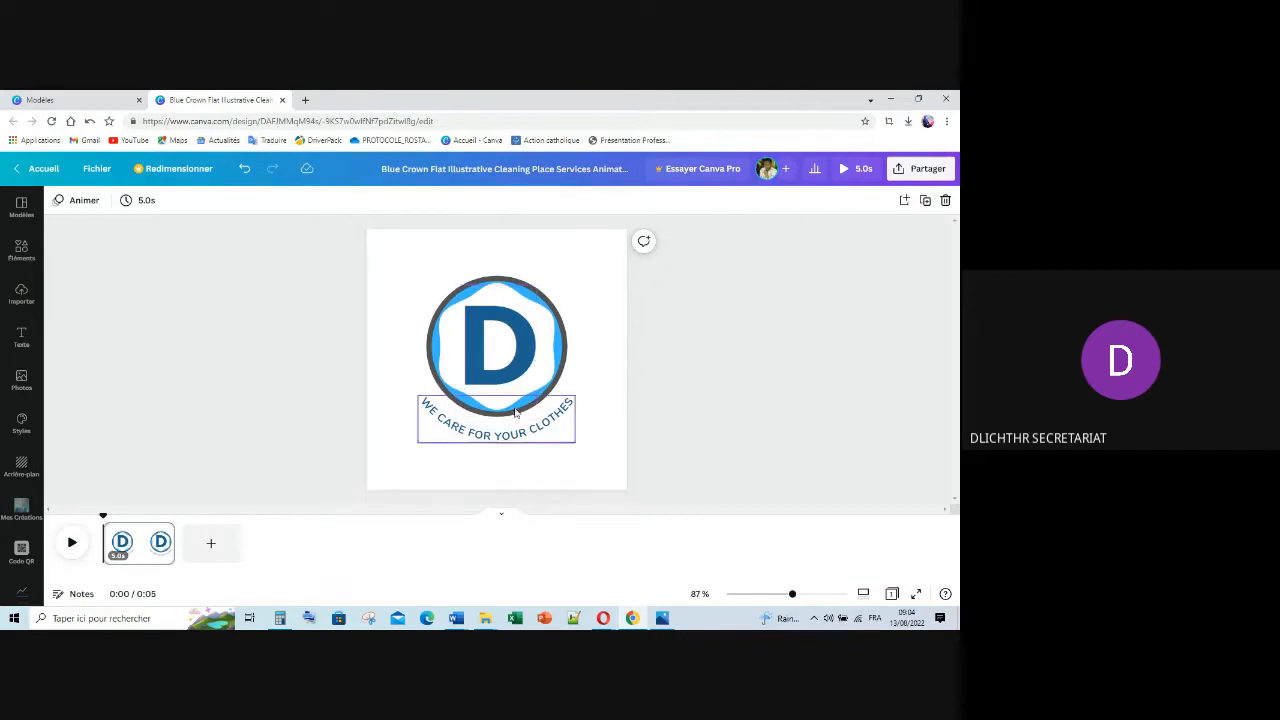
Recolor the "D" with the light blue used in the badge.
click(502, 349)
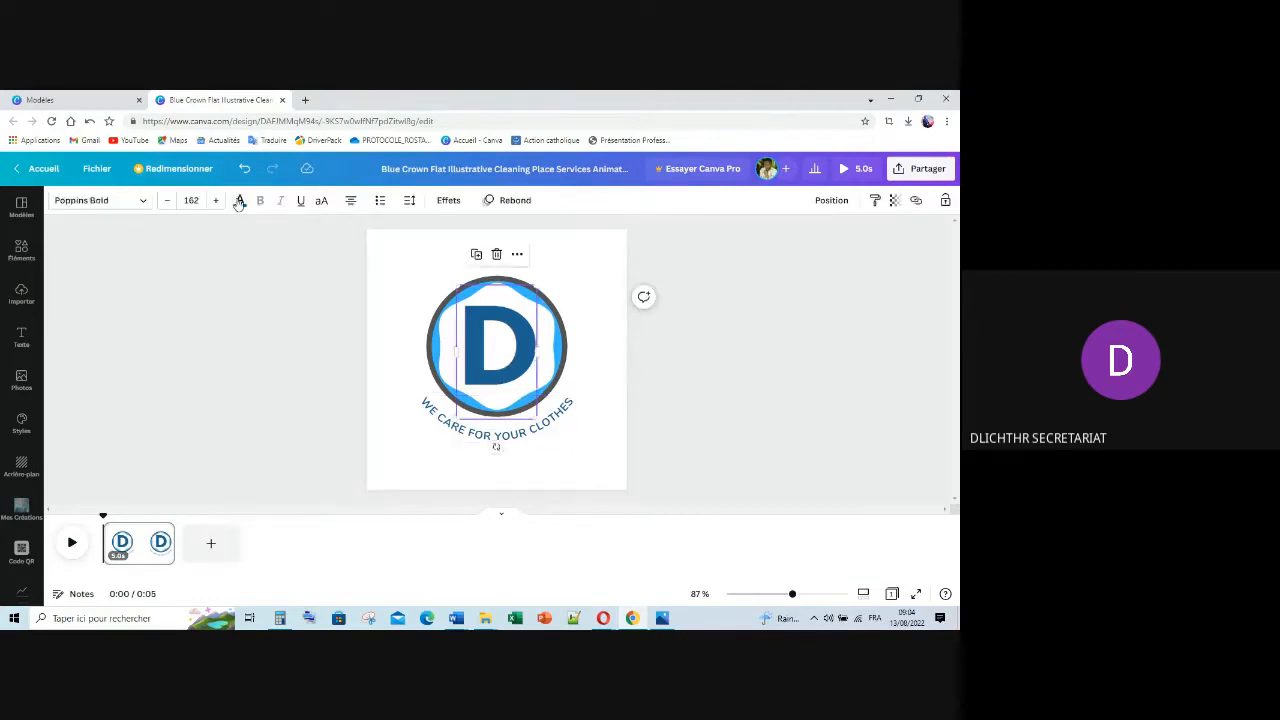
click(240, 200)
click(144, 272)
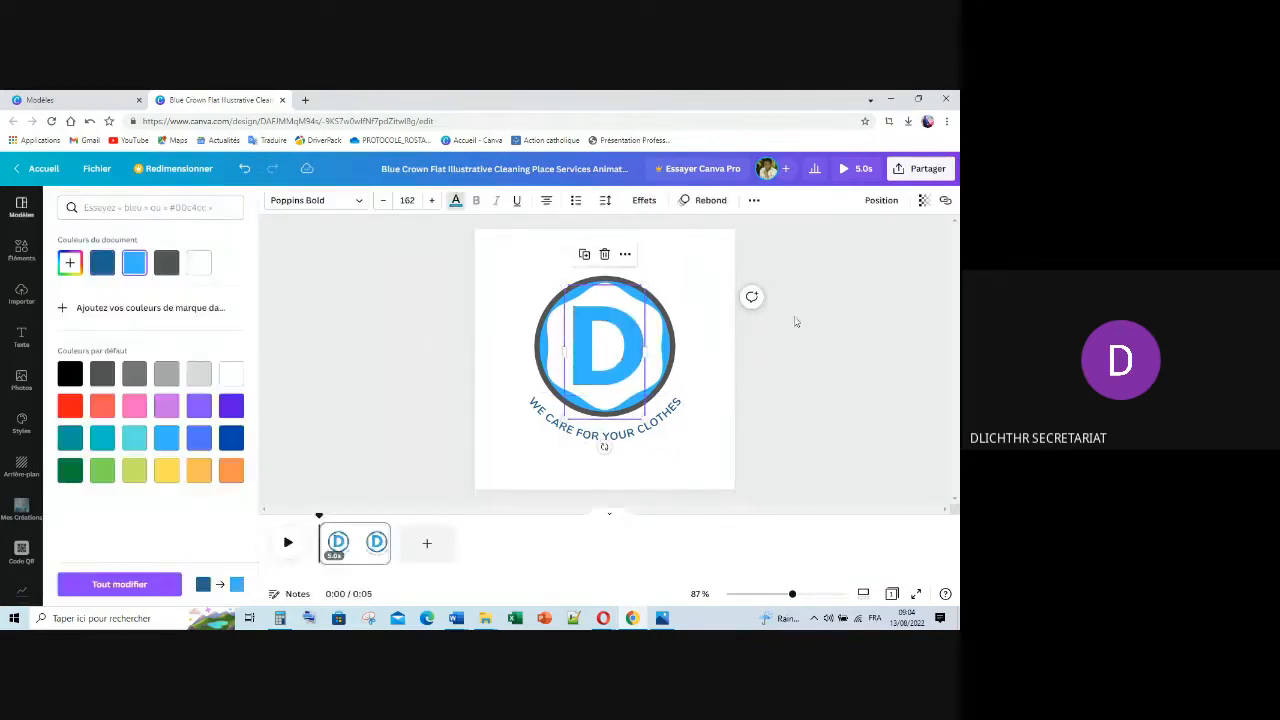
click(795, 320)
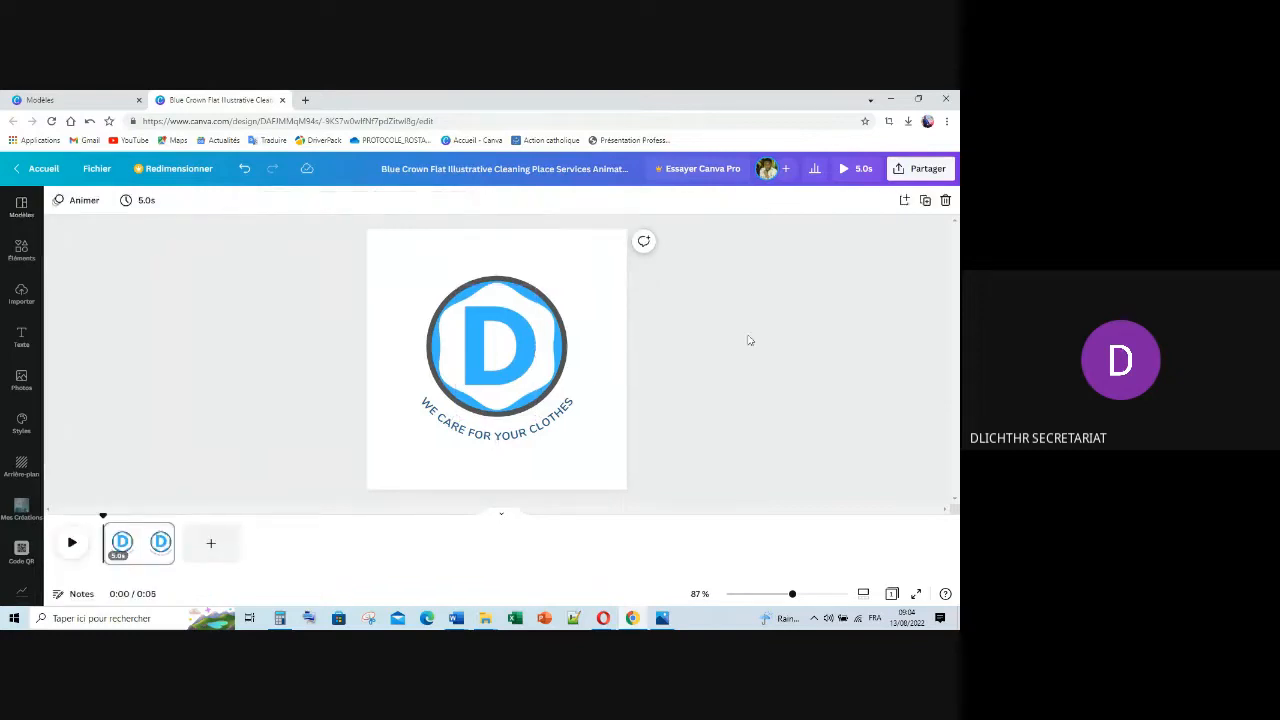
Try light blue on the badge's outer ring and return the ring to dark gray.
click(497, 285)
click(631, 301)
click(437, 308)
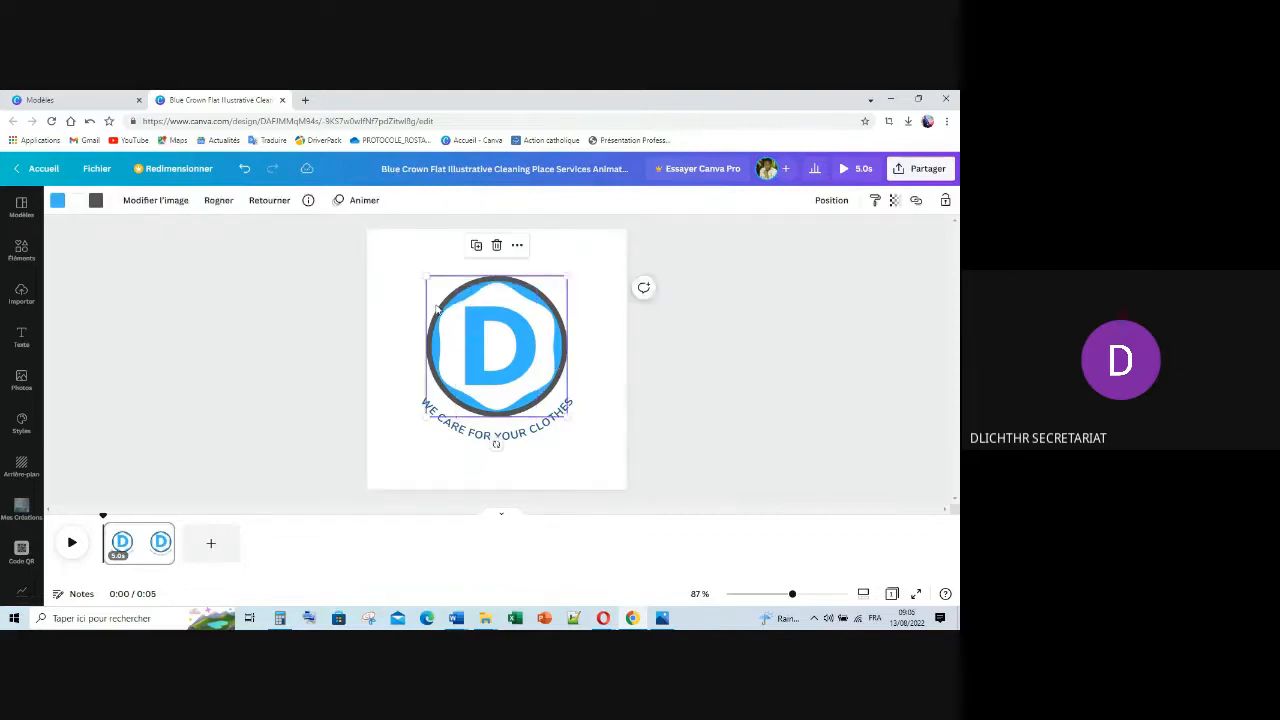
click(99, 200)
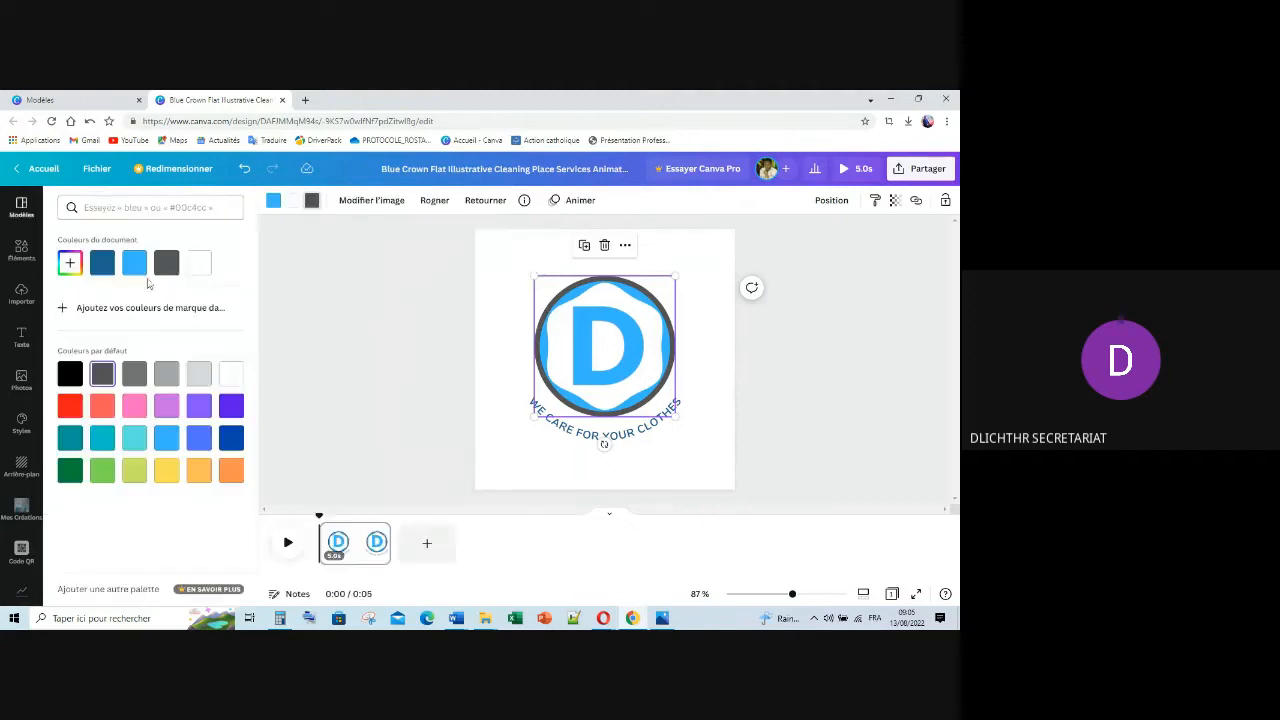
click(136, 266)
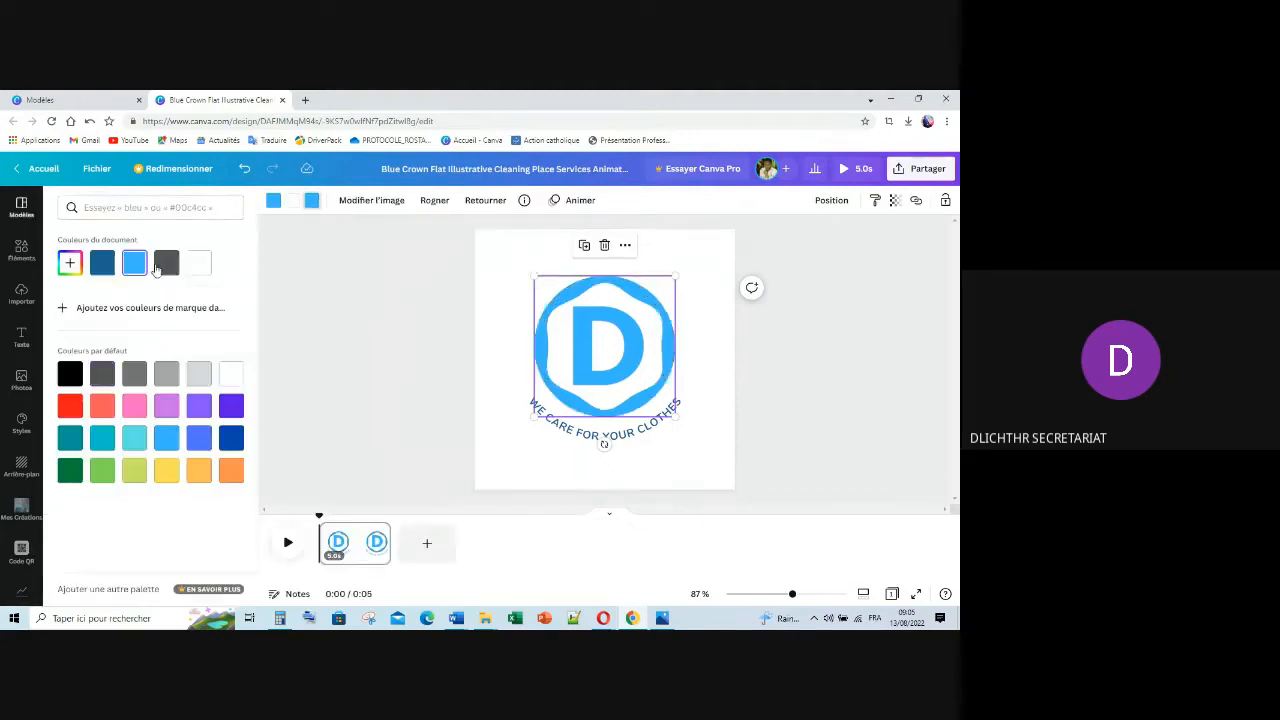
click(165, 265)
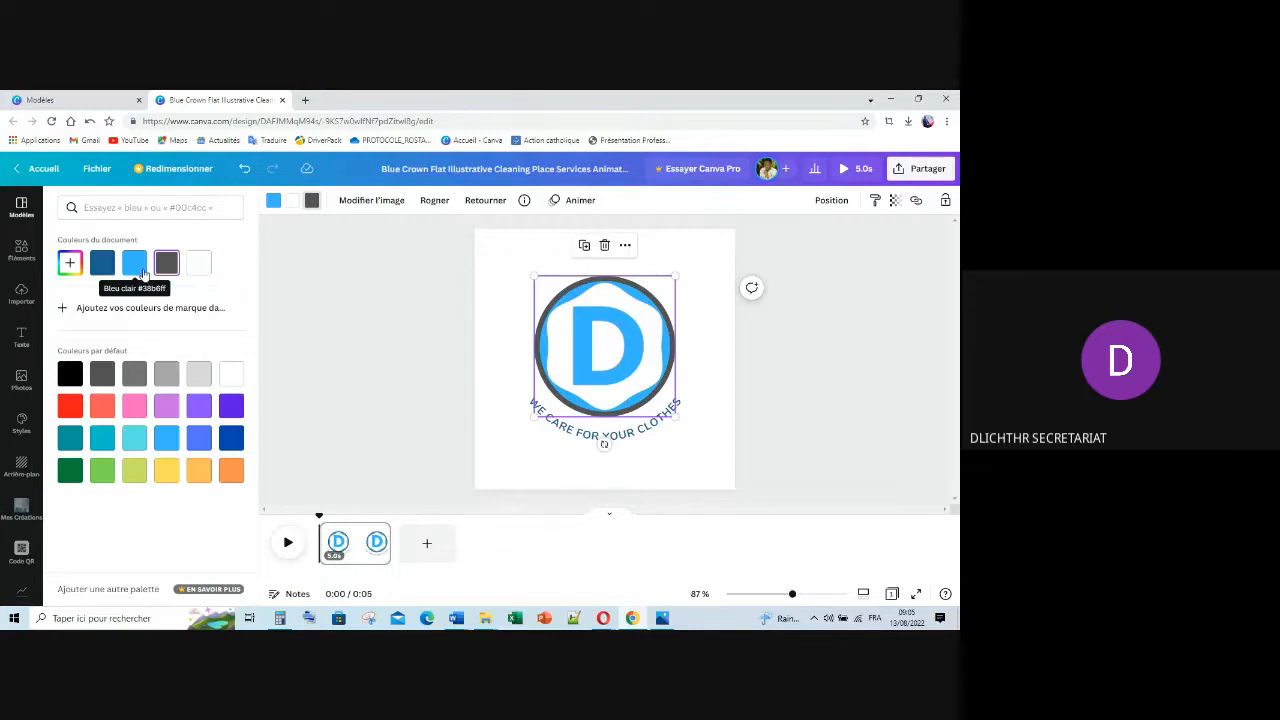
click(135, 265)
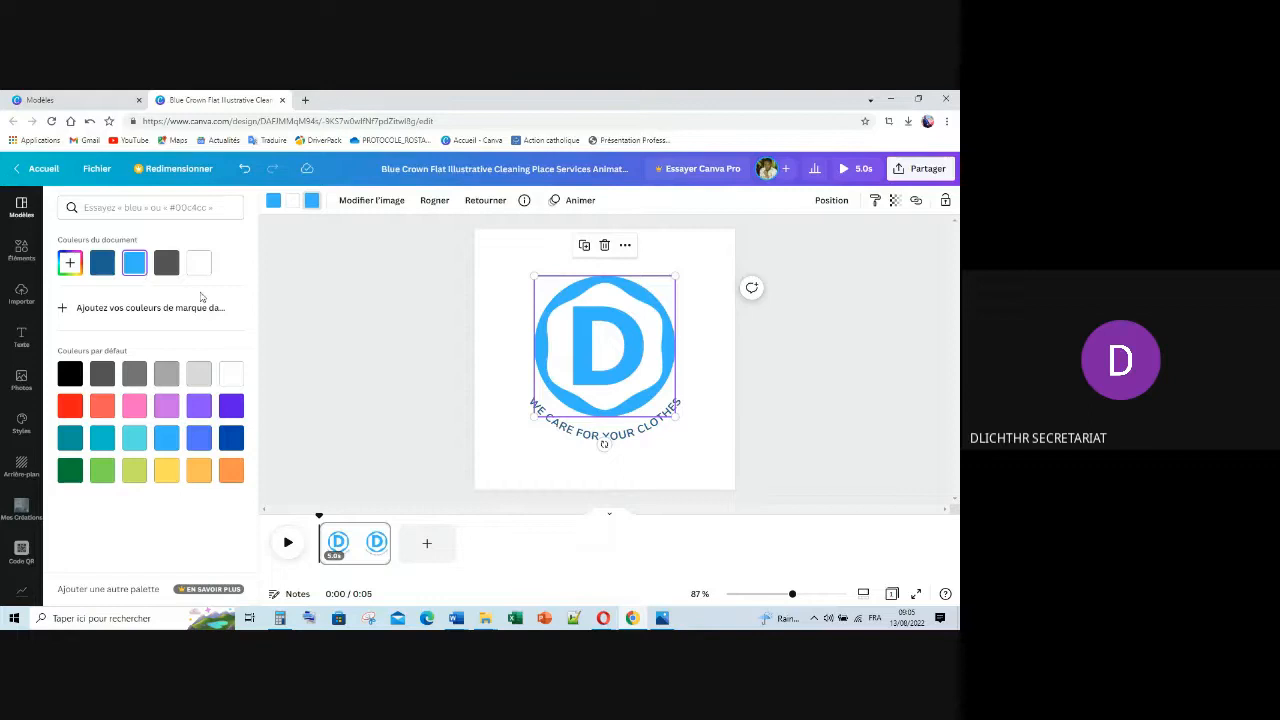
click(173, 269)
click(571, 365)
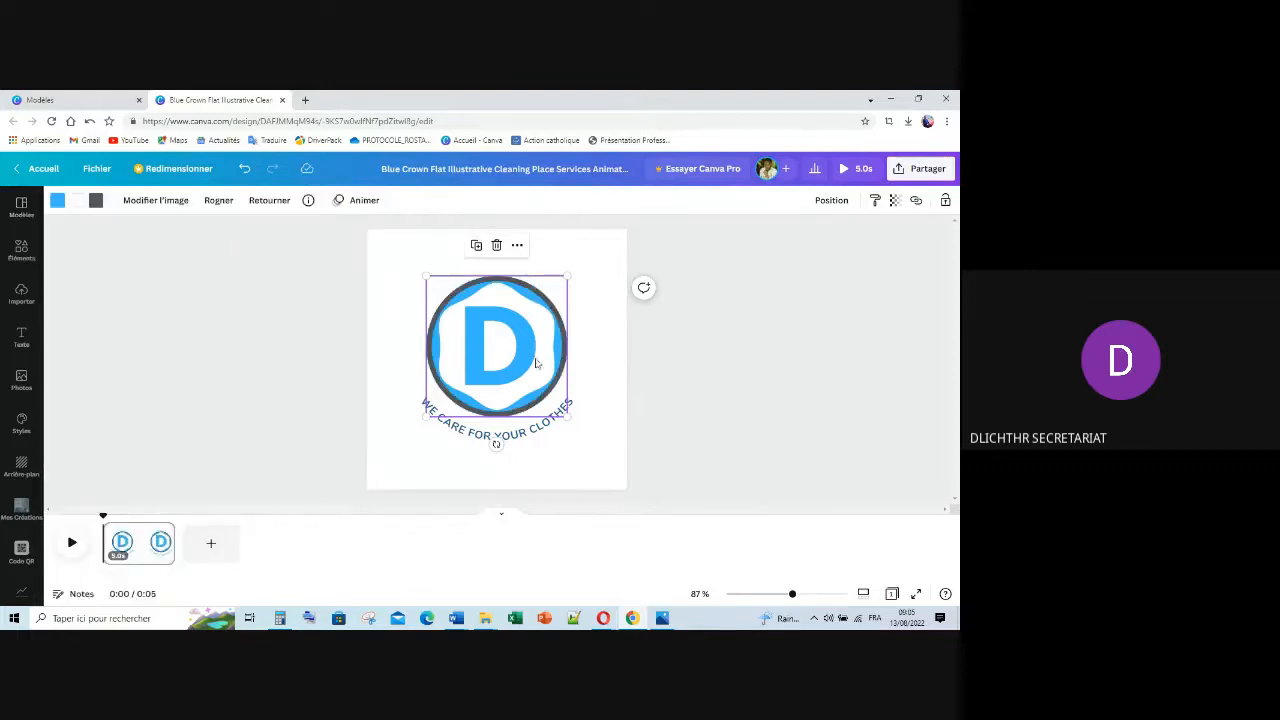
Scale the badge and its "D" down together until the letter is about size 76.8, and undo the stray move of the "D".
click(360, 366)
click(433, 345)
drag(329, 271, 581, 360)
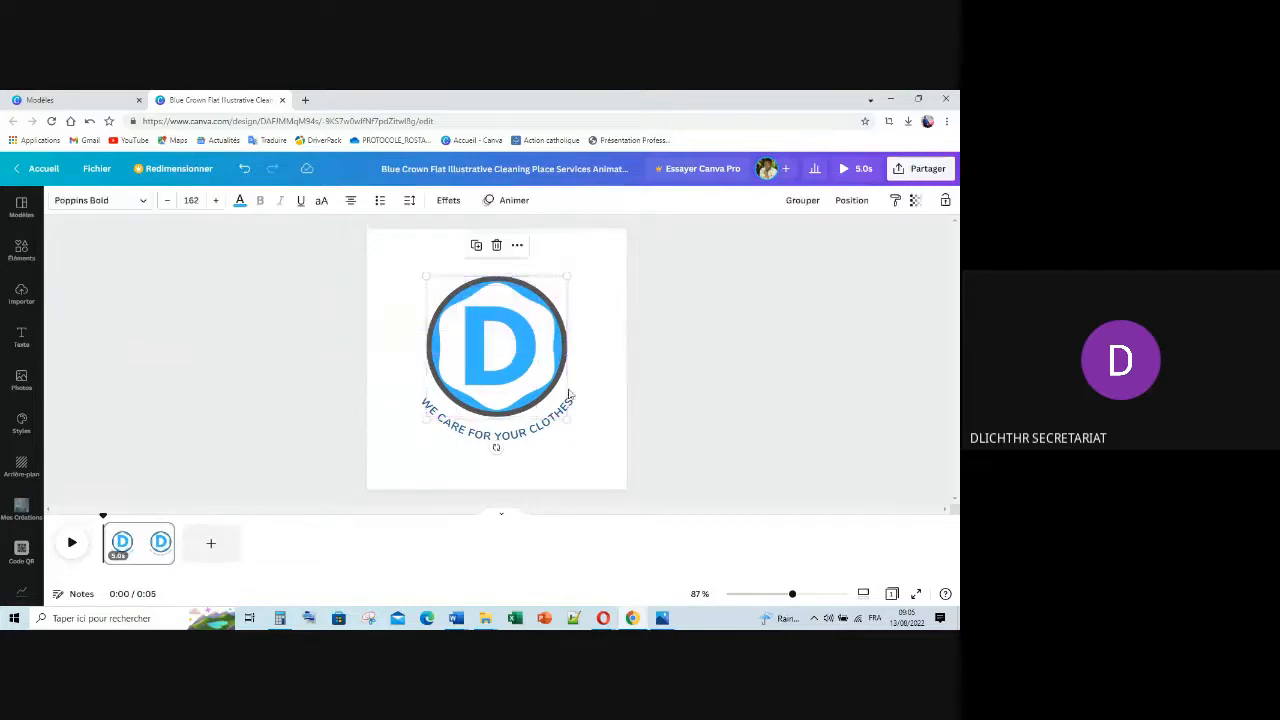
drag(567, 419, 450, 335)
click(710, 342)
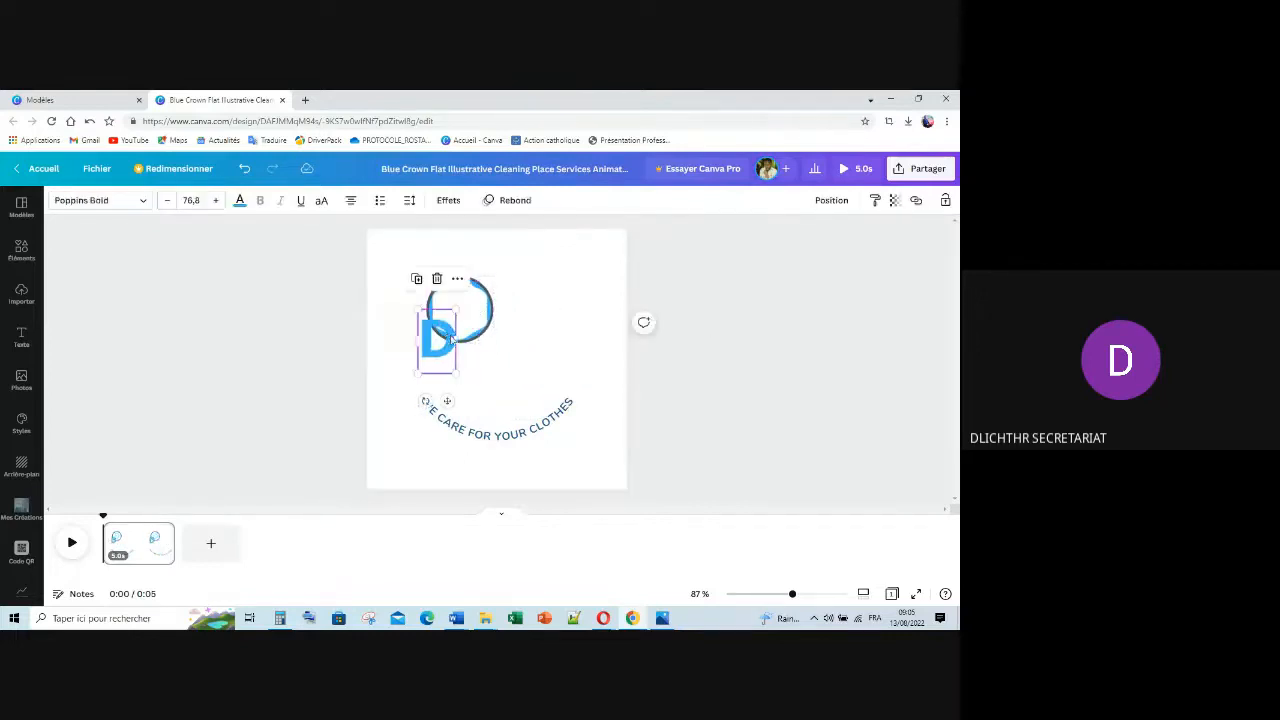
click(244, 168)
Group the small badge with its "D" and move the group to the left side of the page.
drag(284, 298, 551, 351)
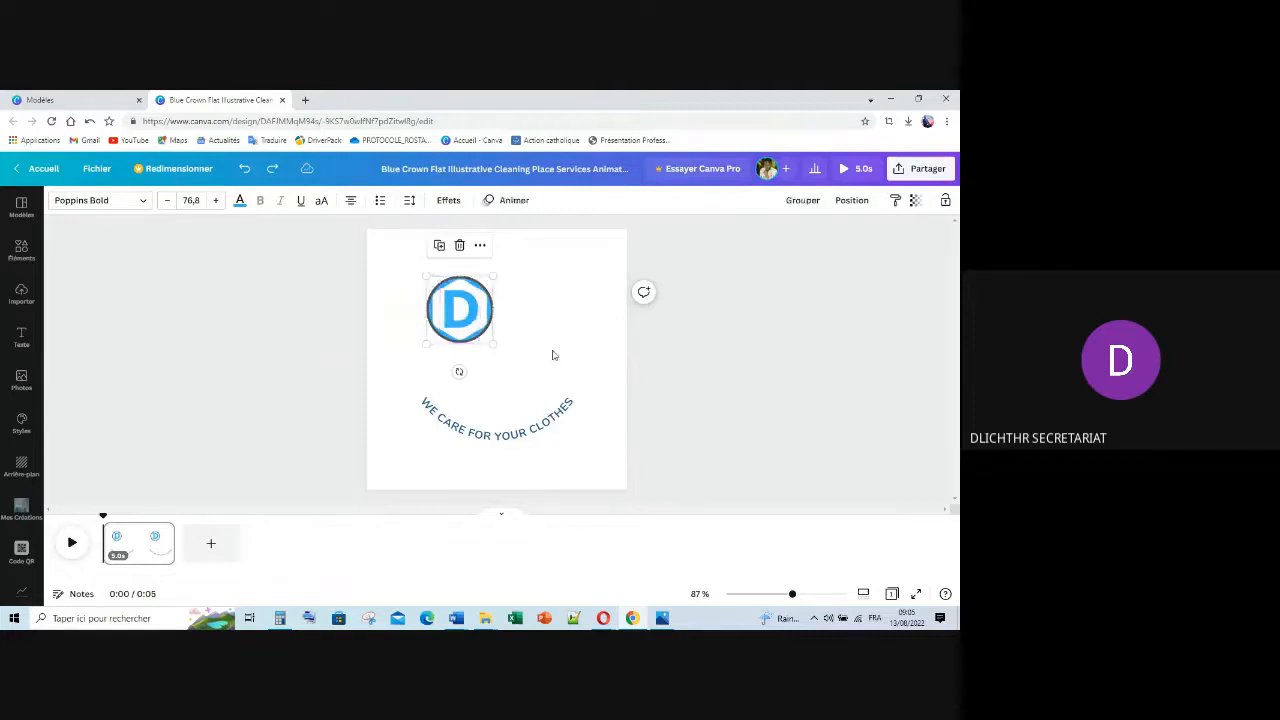
click(825, 291)
drag(466, 317, 415, 336)
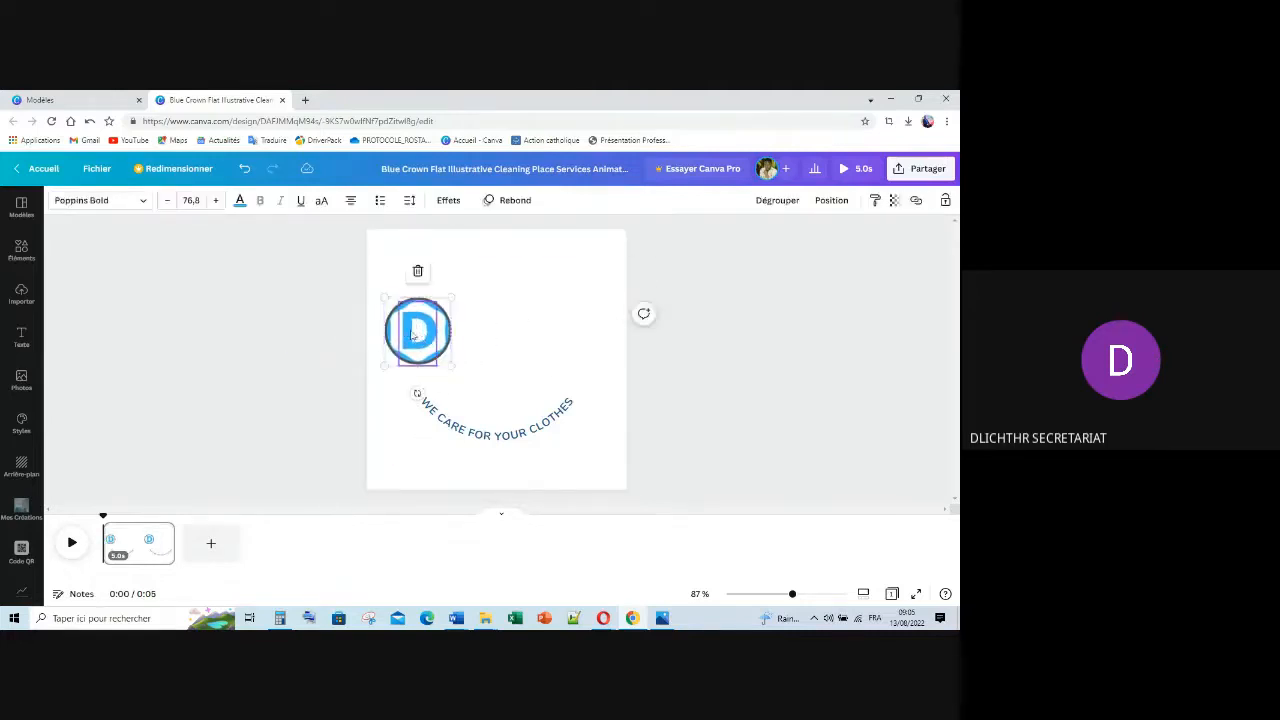
Undo the wrongly pasted paragraph, duplicate the badge group and place the copy to the right of the original.
text(NOUS ALLONS MAINTENANT PASSEZ À LA PHASE DE REPRODUCTION D'UN MODÈLE QUI NOUS PLAIT, QU'ON AURAIT VU EN LIGNE, À LA TÉLÉ, DANS LA RUE, ... C'EST TRÈS SIMPLE COMME TOUJOURS AVEC CANVA, IL SUFFIT D'AVOIR UNE IMAGE DU MODÈLE, SAVOIR JOUER DES INGRÉDIENTS QU'OFFRE CANAVA ET LE TOUR EST JOUÉ.)
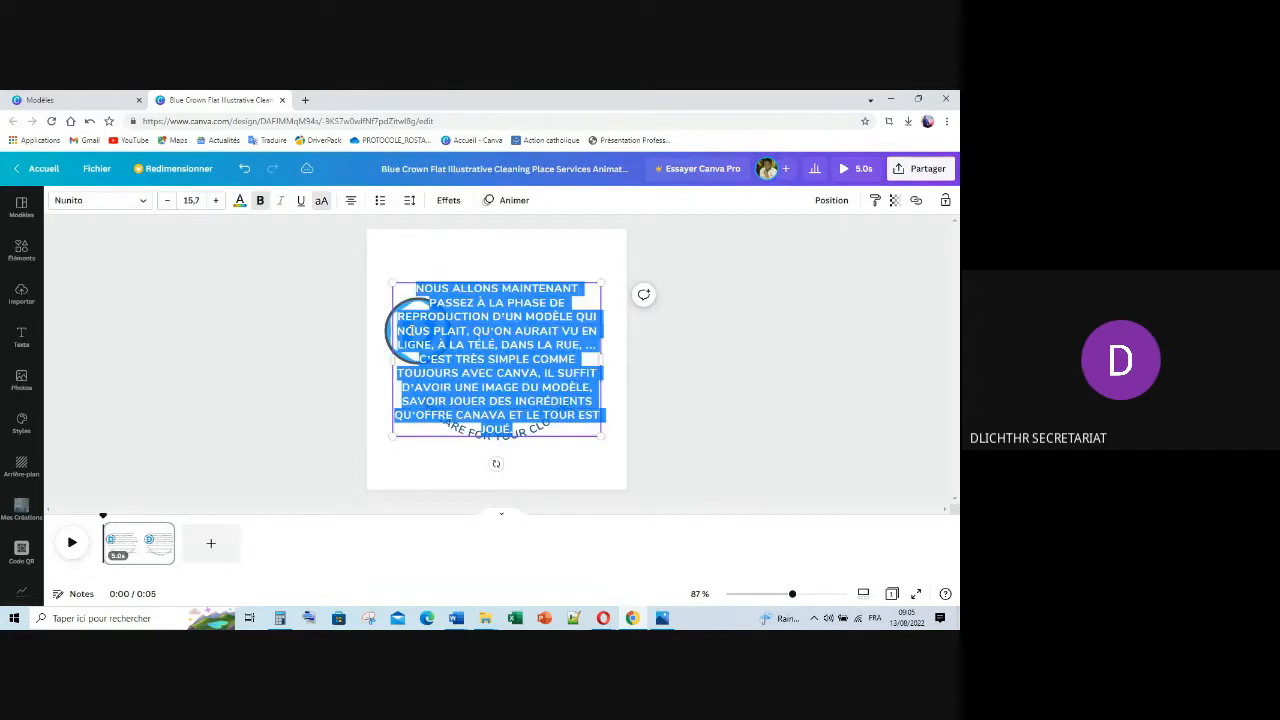
click(244, 168)
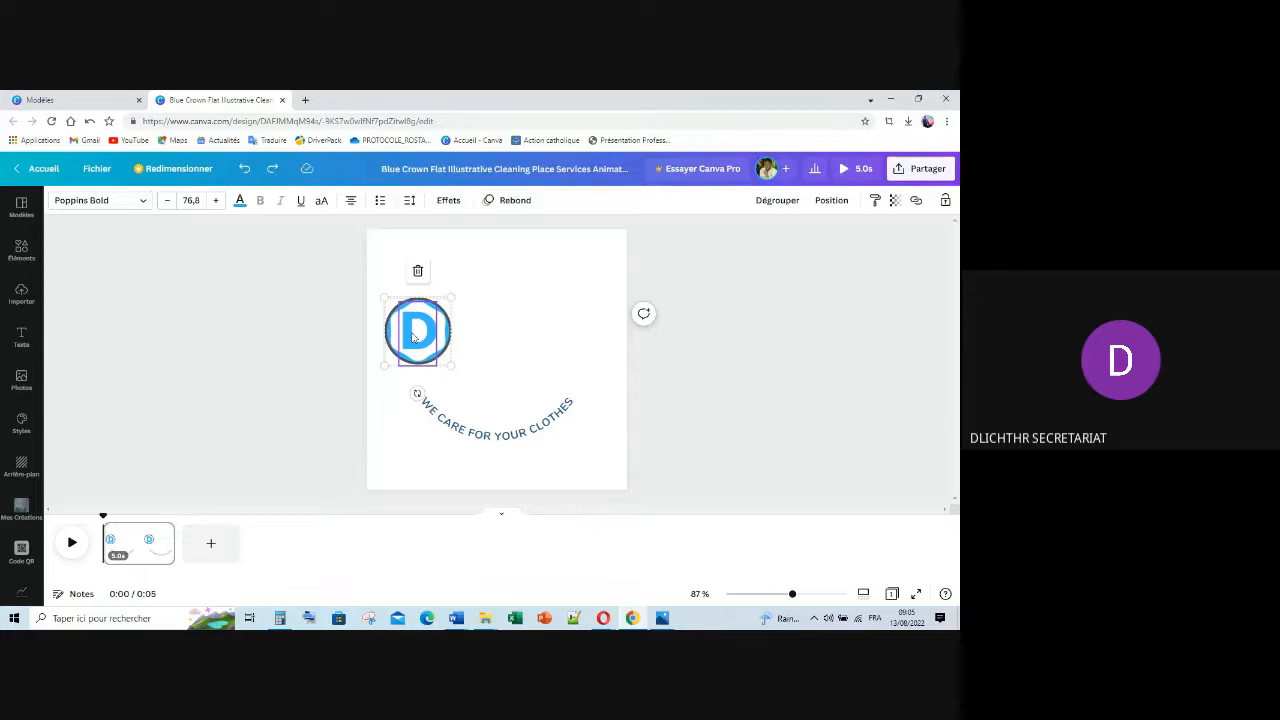
key(ctrl+d)
drag(420, 340, 538, 326)
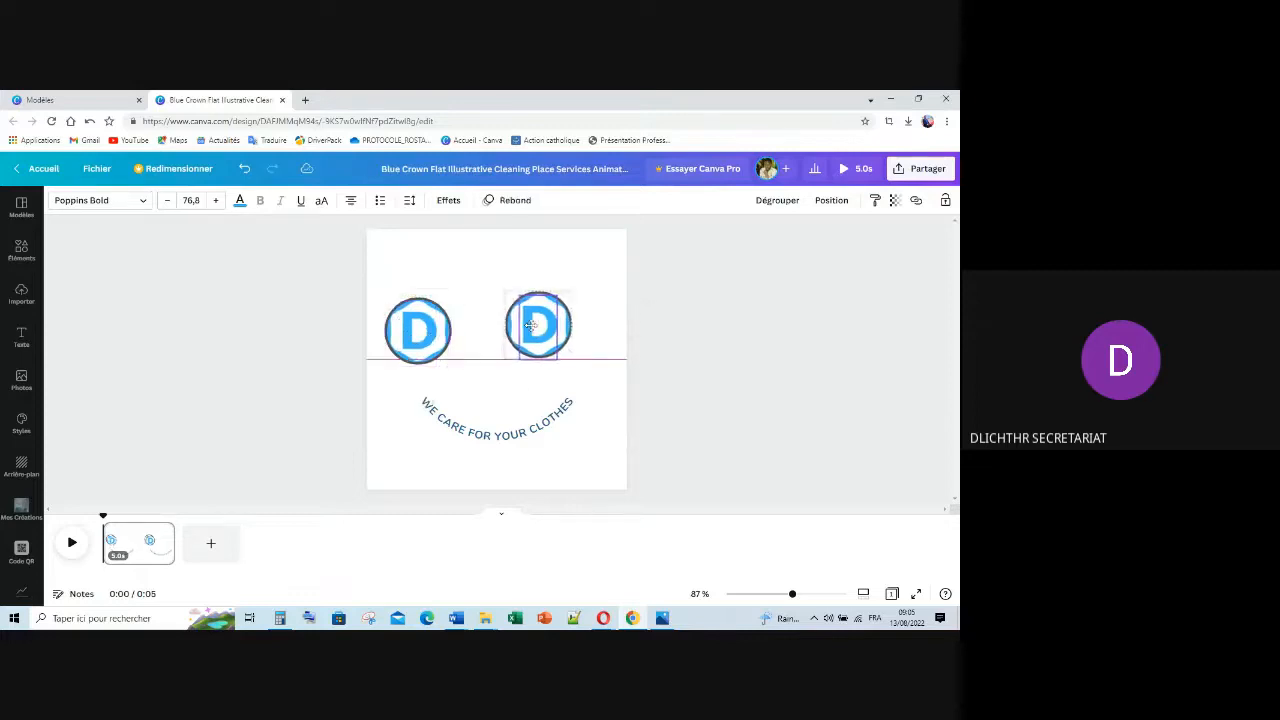
Ungroup the copied badge and delete its circular shape, keeping only the "D" text.
click(785, 203)
click(508, 330)
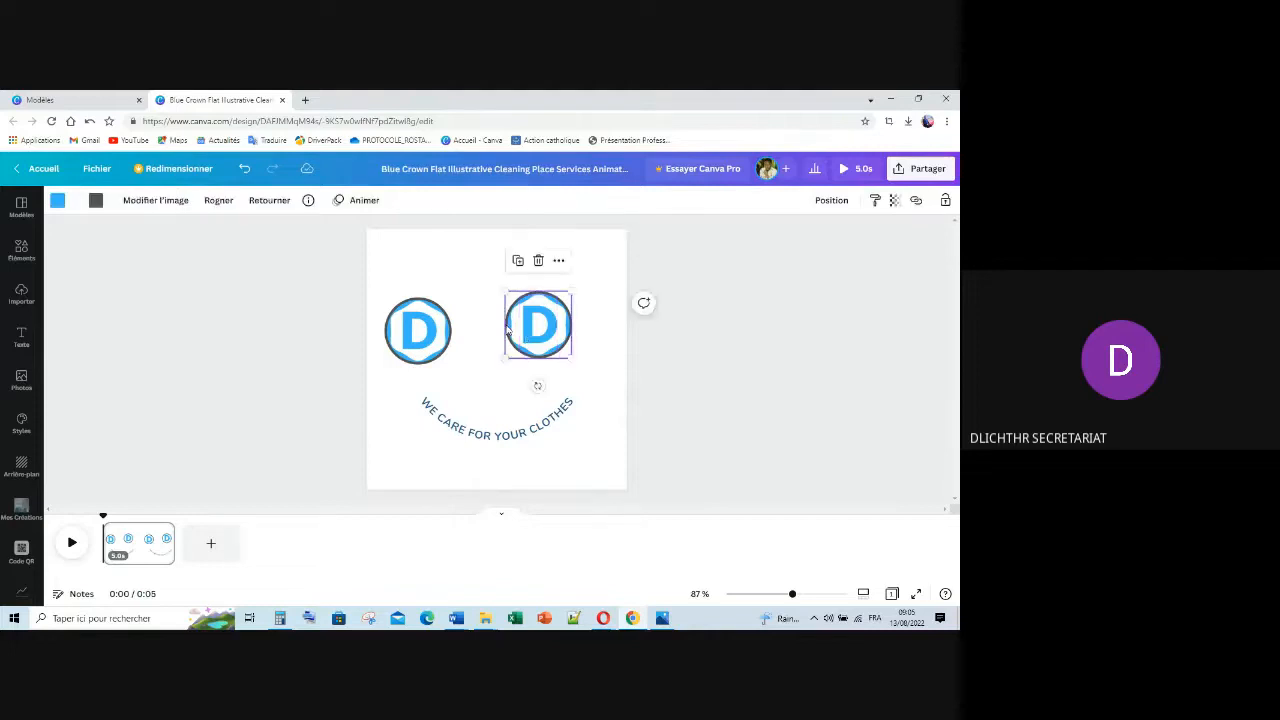
key(Delete)
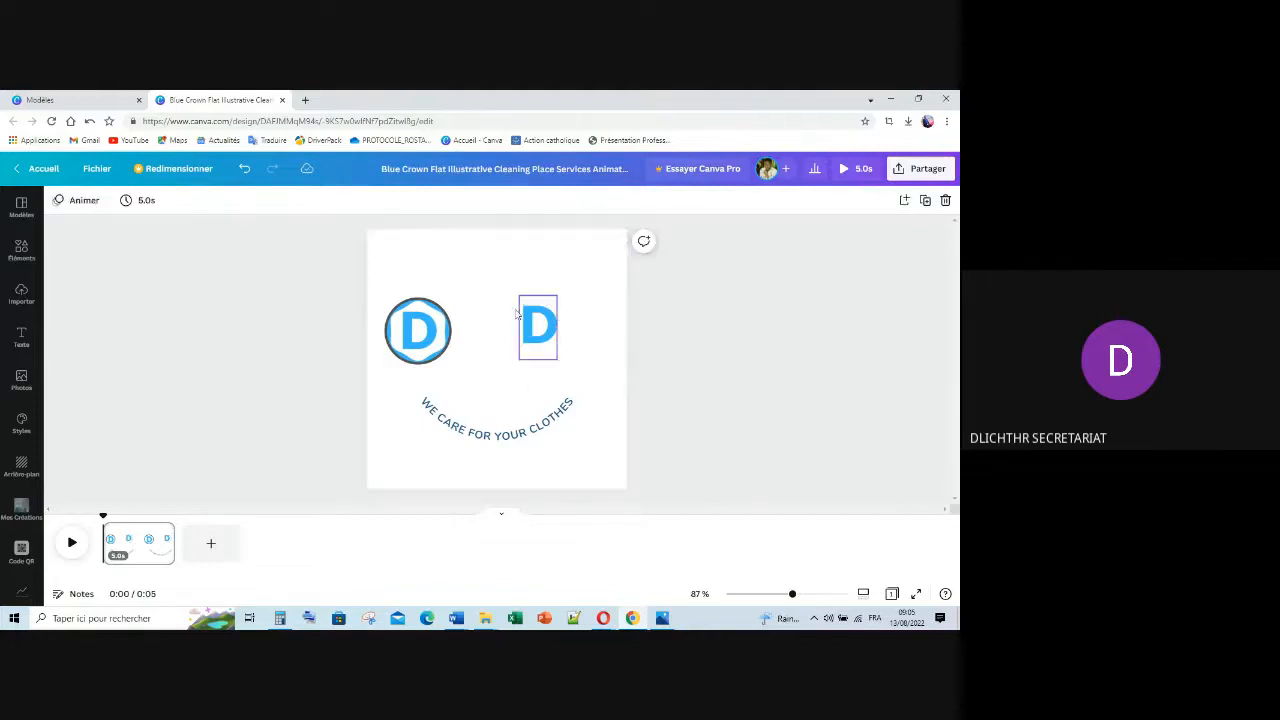
Widen the copied "D" text box beside the badge and replace its text with "LICHTHR".
click(573, 322)
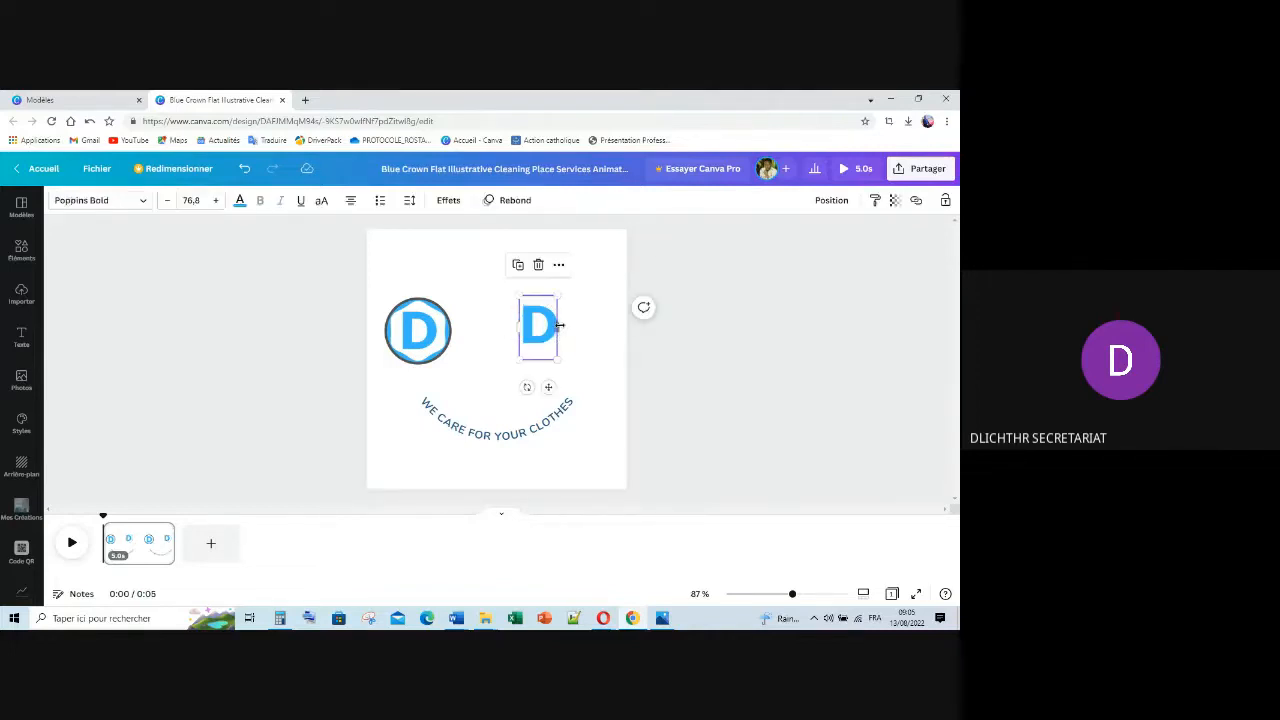
drag(560, 328, 613, 334)
double_click(558, 333)
text(L)
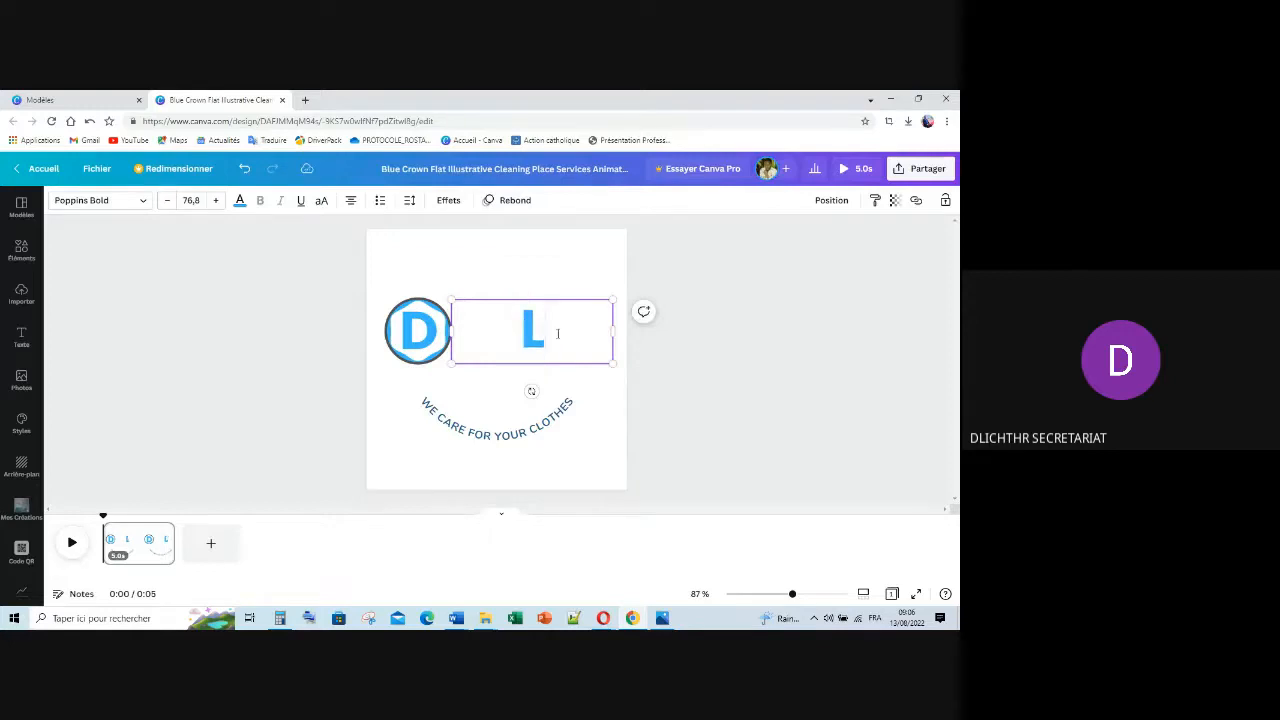
text(ICHT)
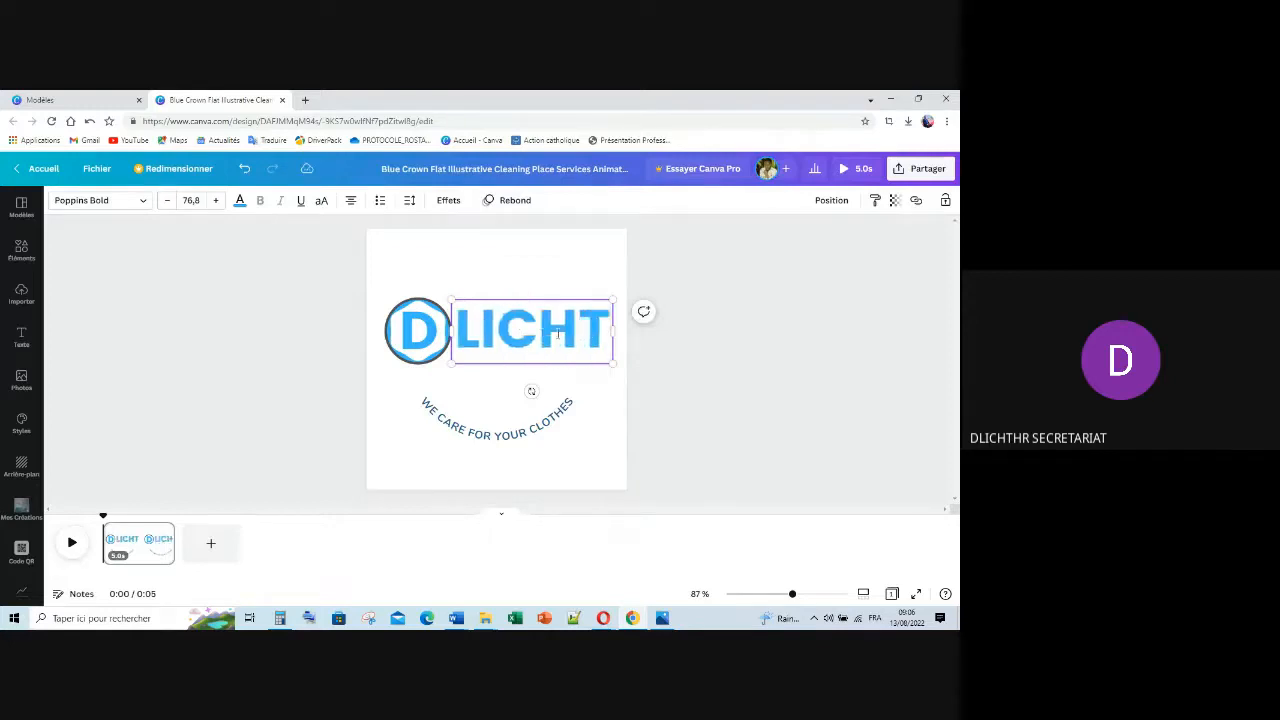
text(HR)
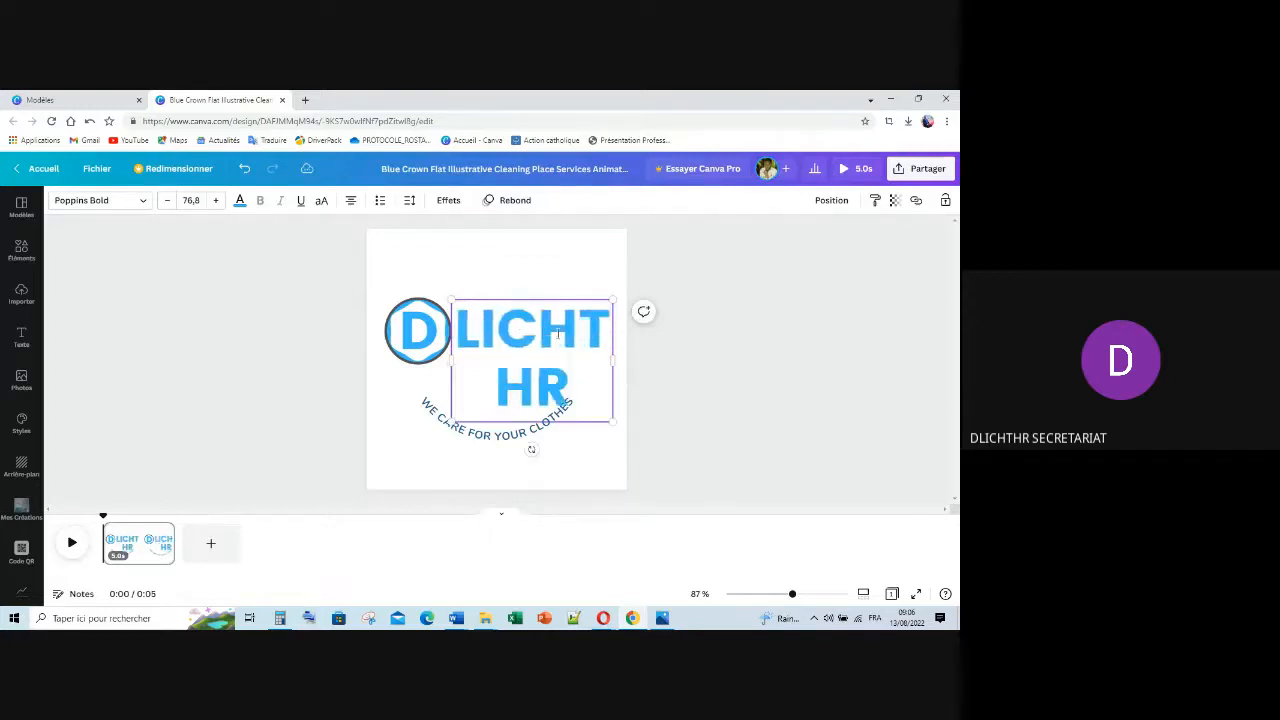
Reduce the "LICHTHR" text to font size 50 so it fits on a single line.
click(804, 341)
click(493, 320)
click(191, 200)
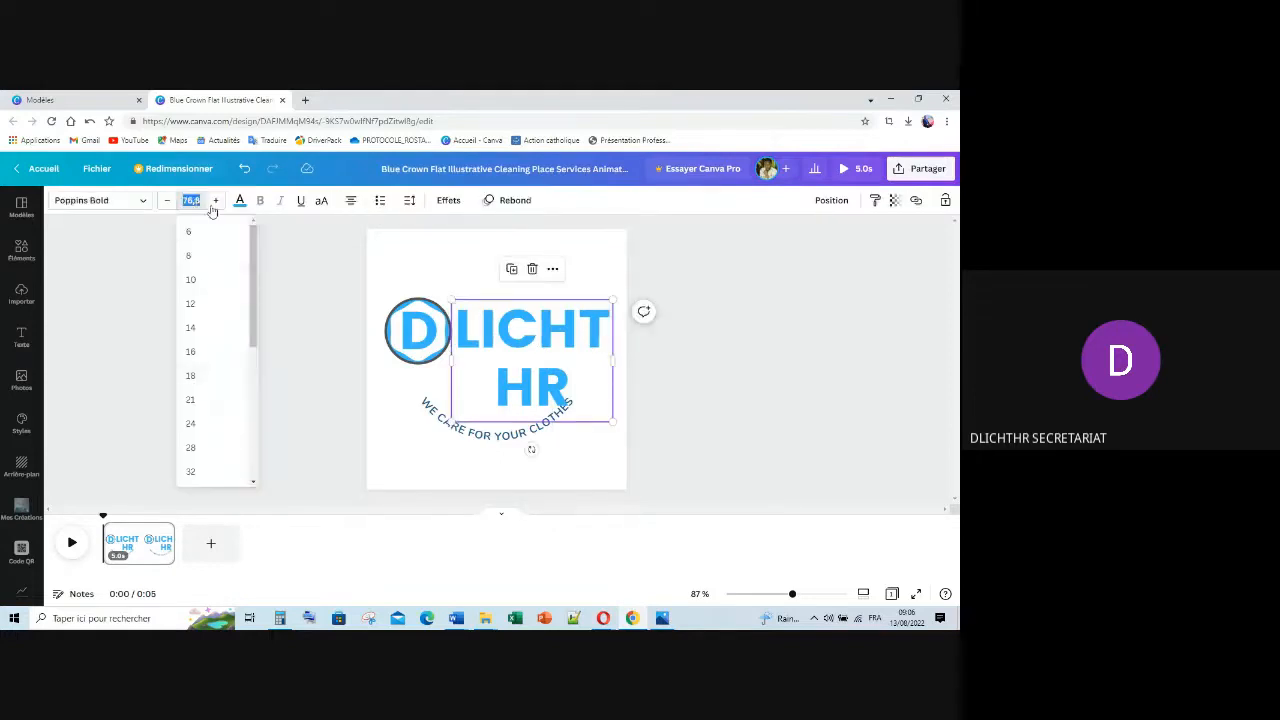
scroll(212, 430, down, 3)
scroll(208, 390, up, 3)
scroll(212, 395, down, 3)
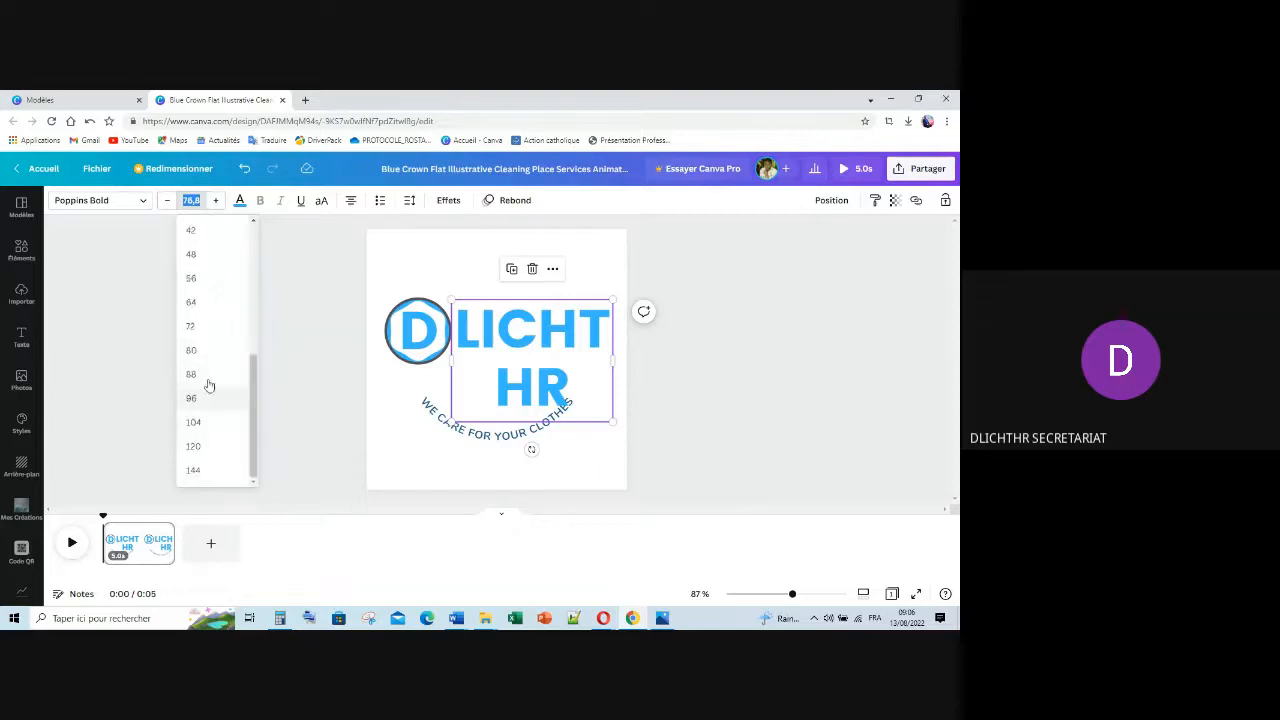
click(209, 284)
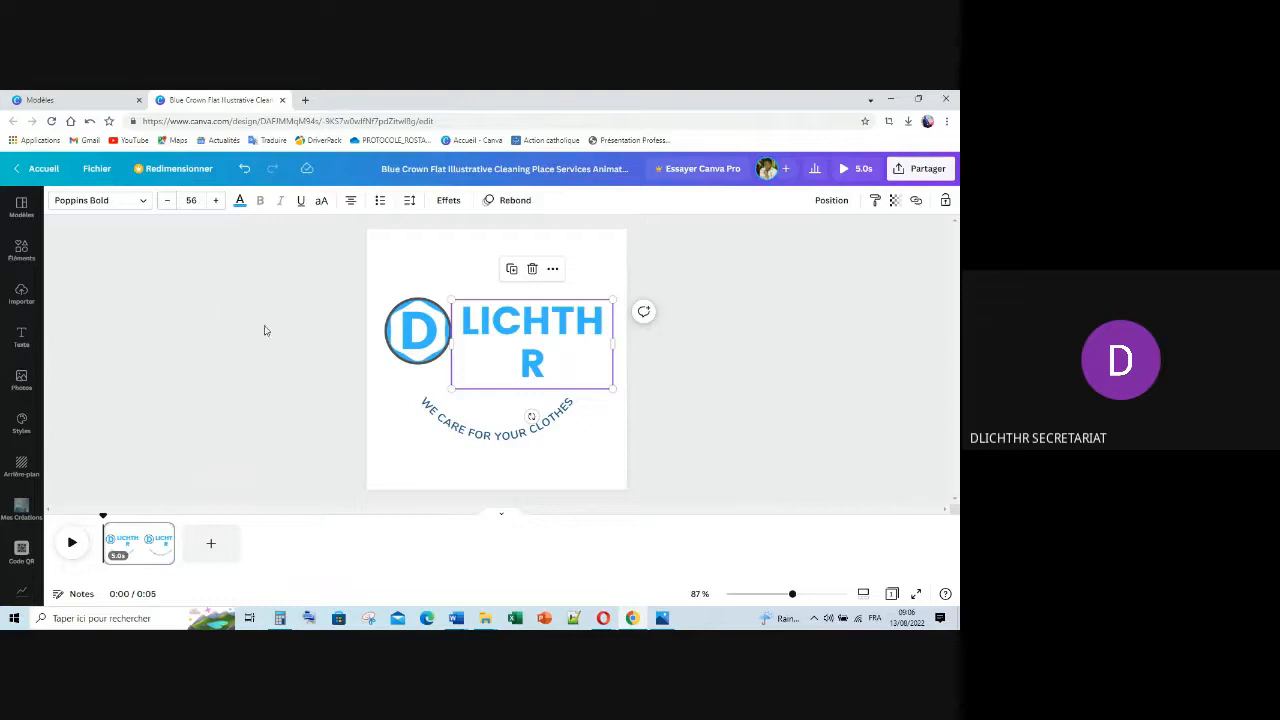
click(168, 201)
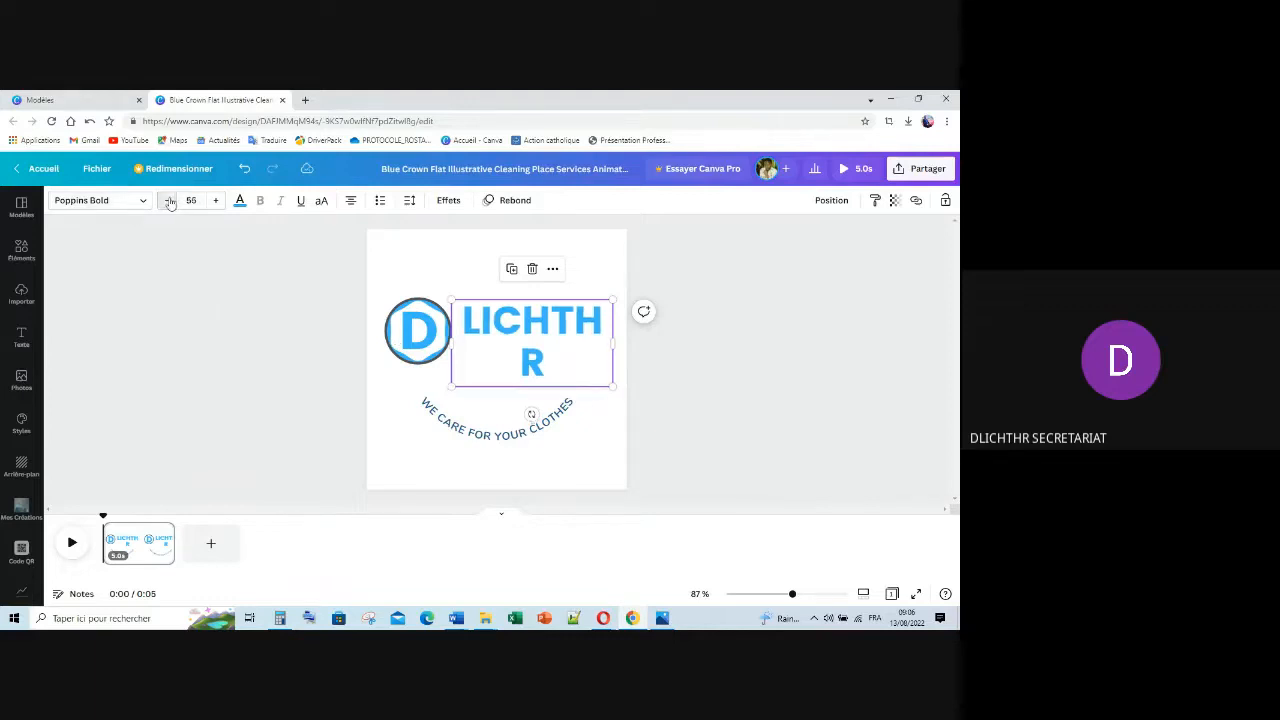
click(169, 201)
click(169, 201)
click(169, 201)
click(169, 201)
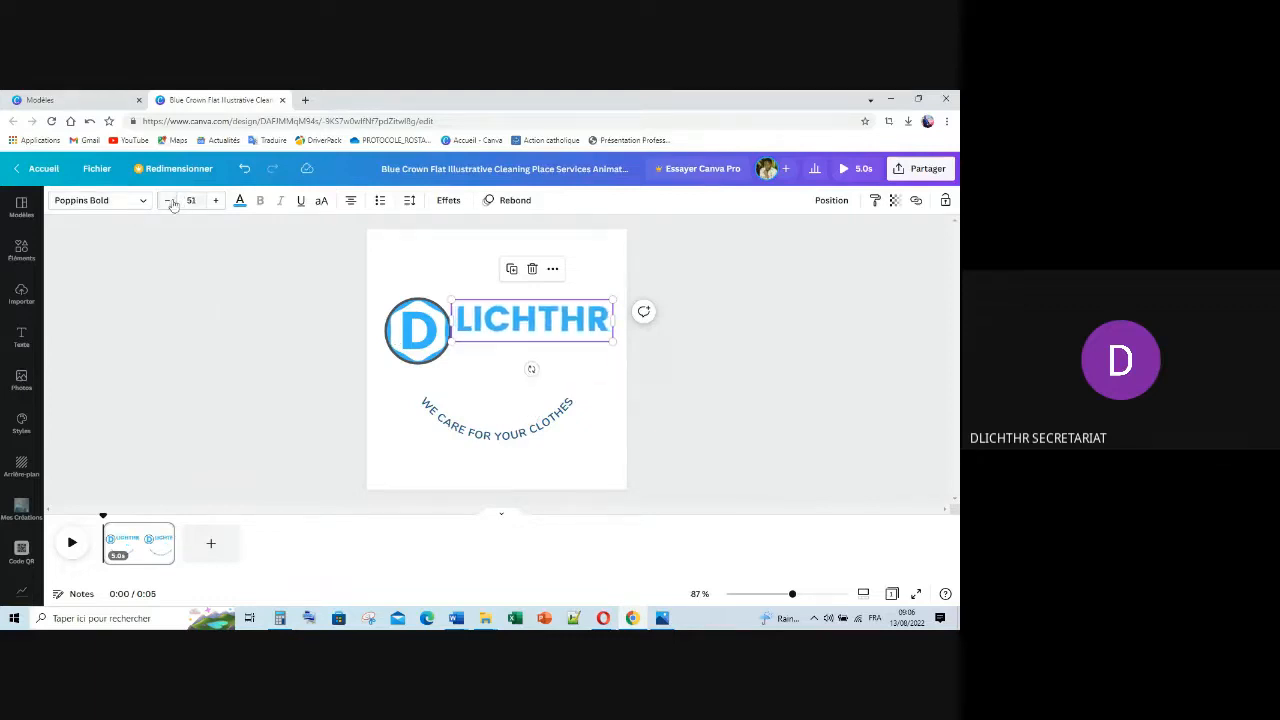
Move the "LICHTHR" text slightly down so it is vertically centred beside the "D" badge.
click(751, 371)
drag(556, 324, 558, 330)
click(814, 331)
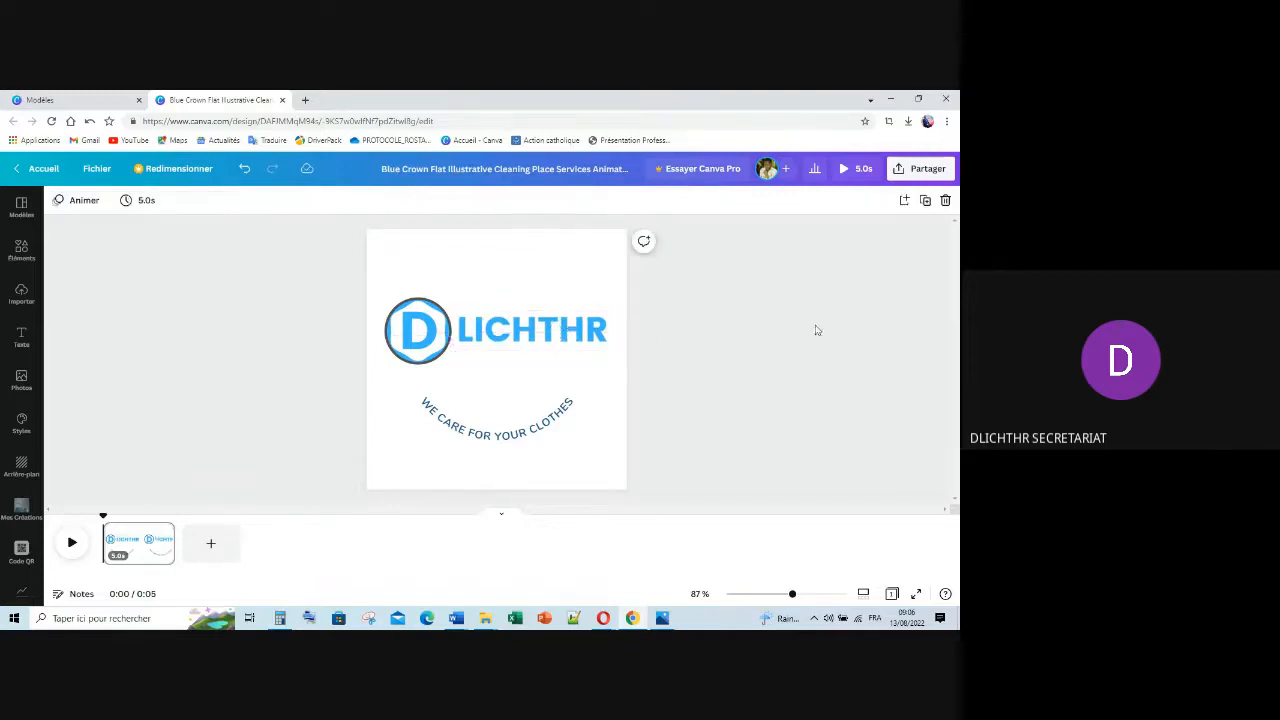
Change the "LICHTHR" text colour to the dark grey from the document colours.
click(513, 350)
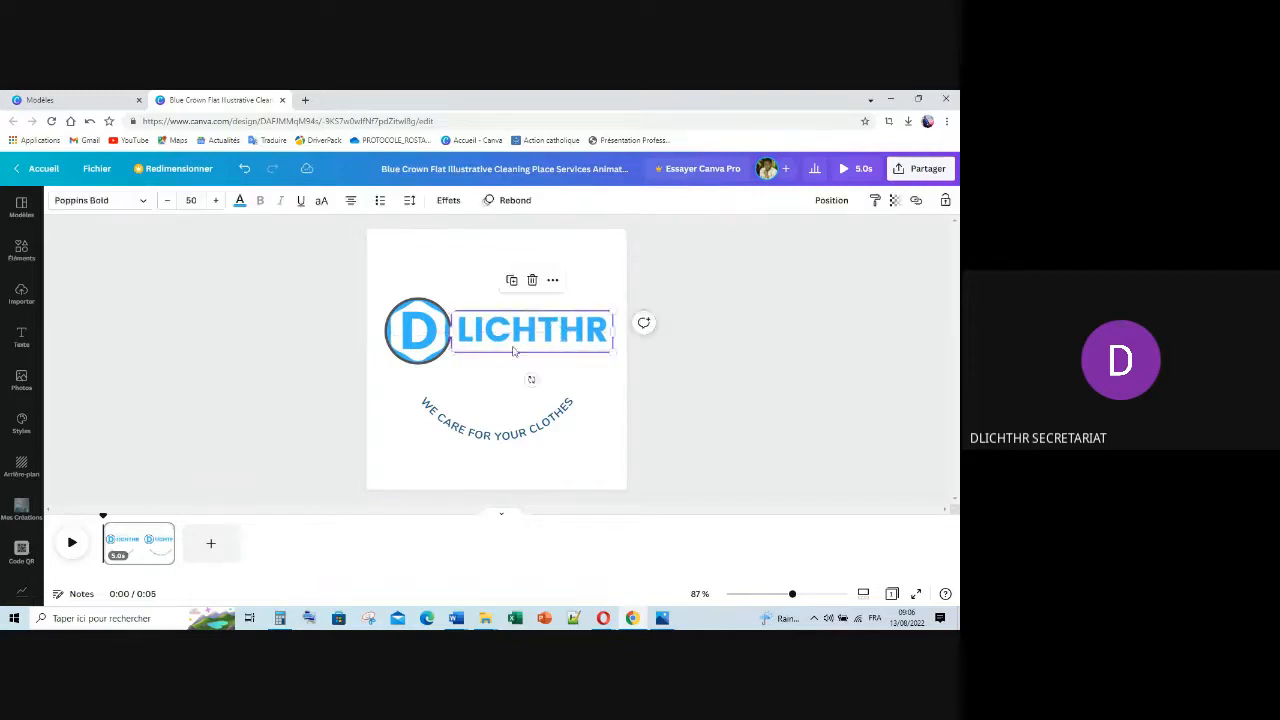
click(243, 205)
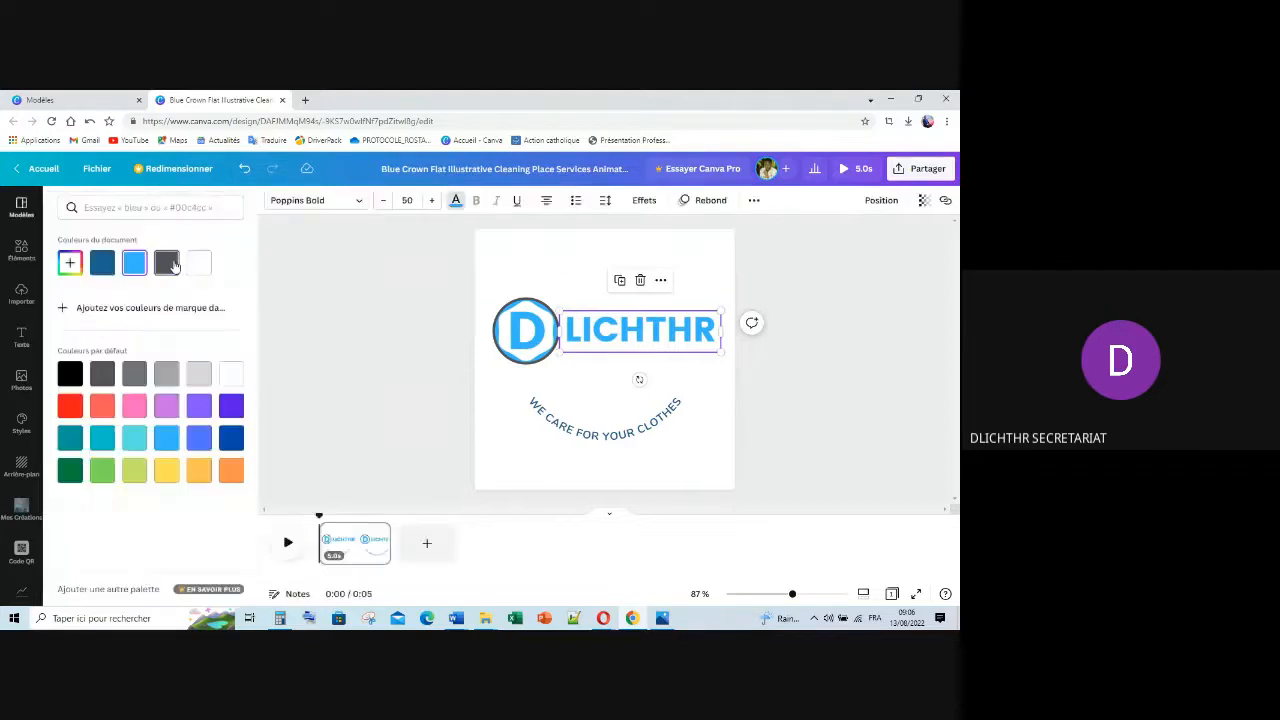
click(170, 266)
click(872, 351)
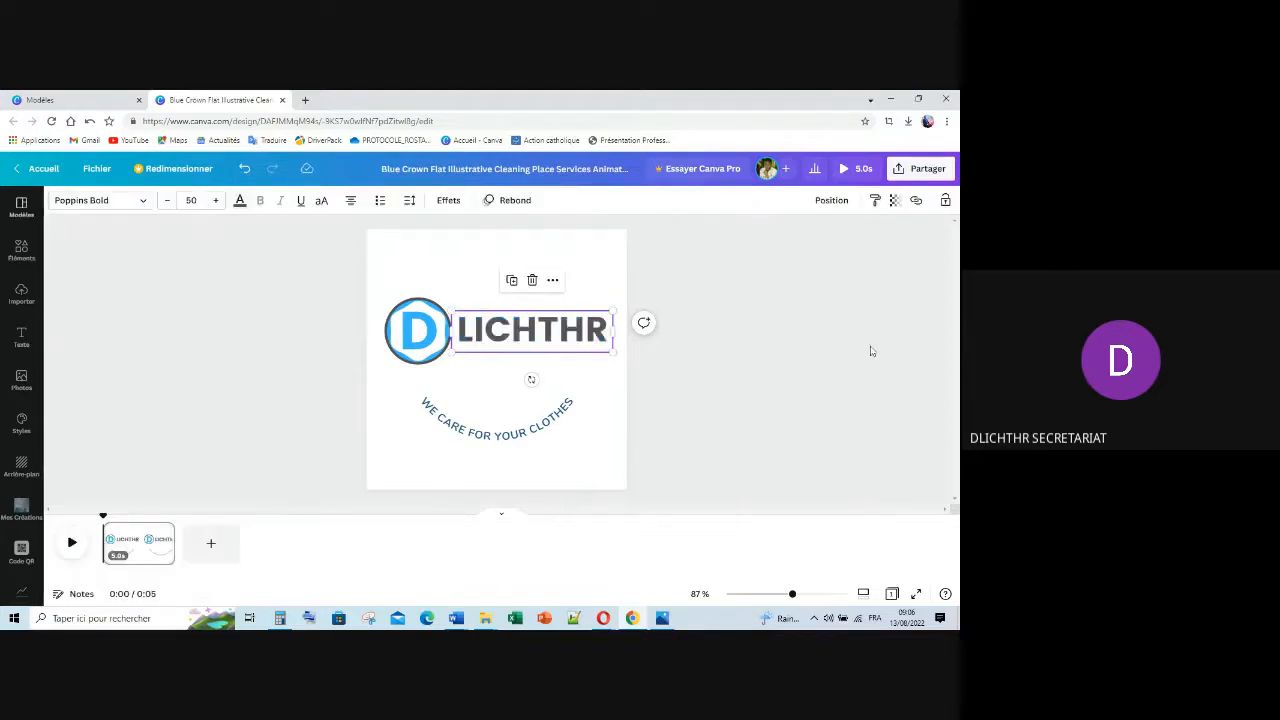
Remove the curved shape effect from the "WE CARE FOR YOUR CLOTHES" tagline so the text runs straight.
click(503, 449)
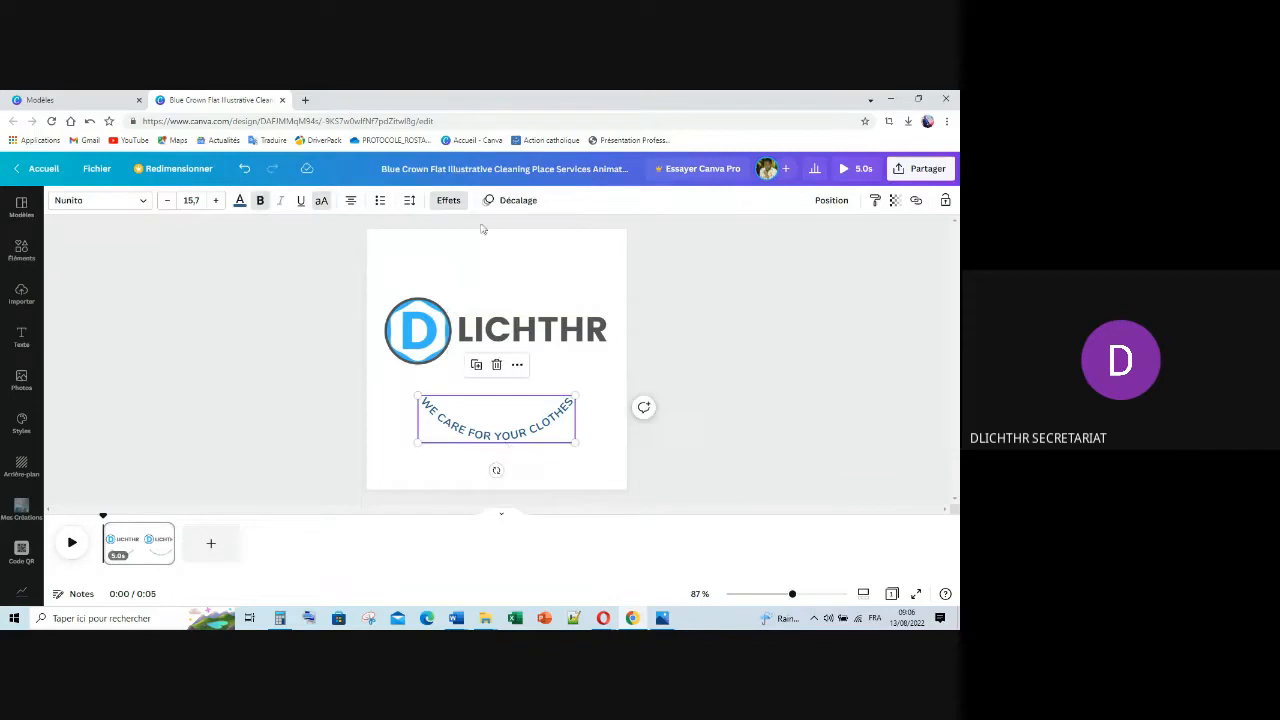
click(450, 201)
click(819, 326)
click(481, 434)
click(440, 201)
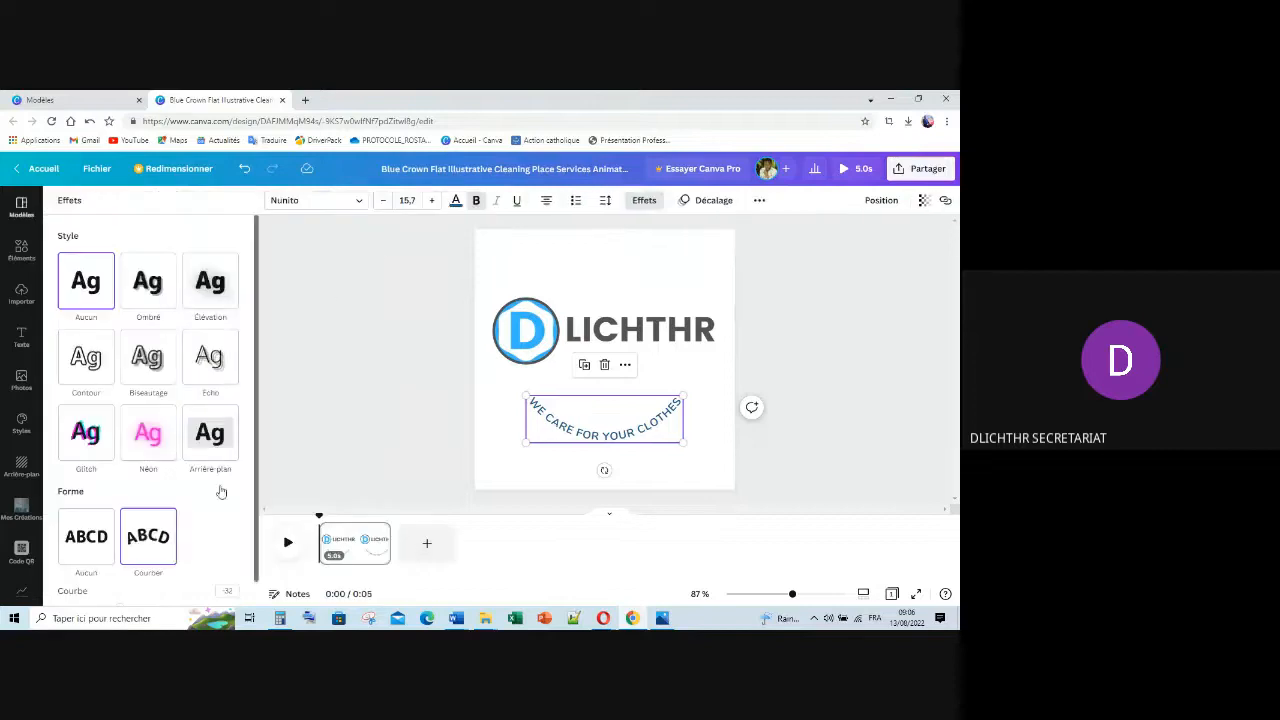
scroll(153, 452, down, 1)
click(98, 520)
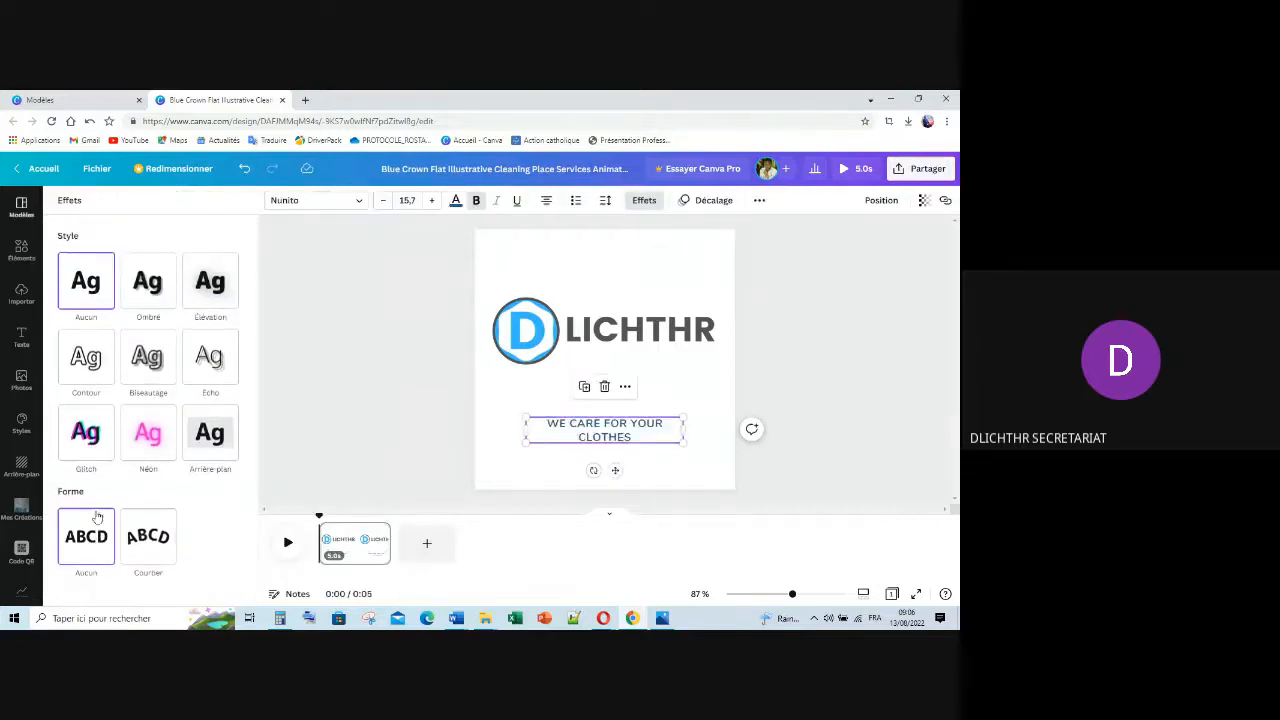
Replace the tagline text with "LE SAVOIR-FAIRE DE LA JEUNESSE AFRICAINE".
double_click(626, 430)
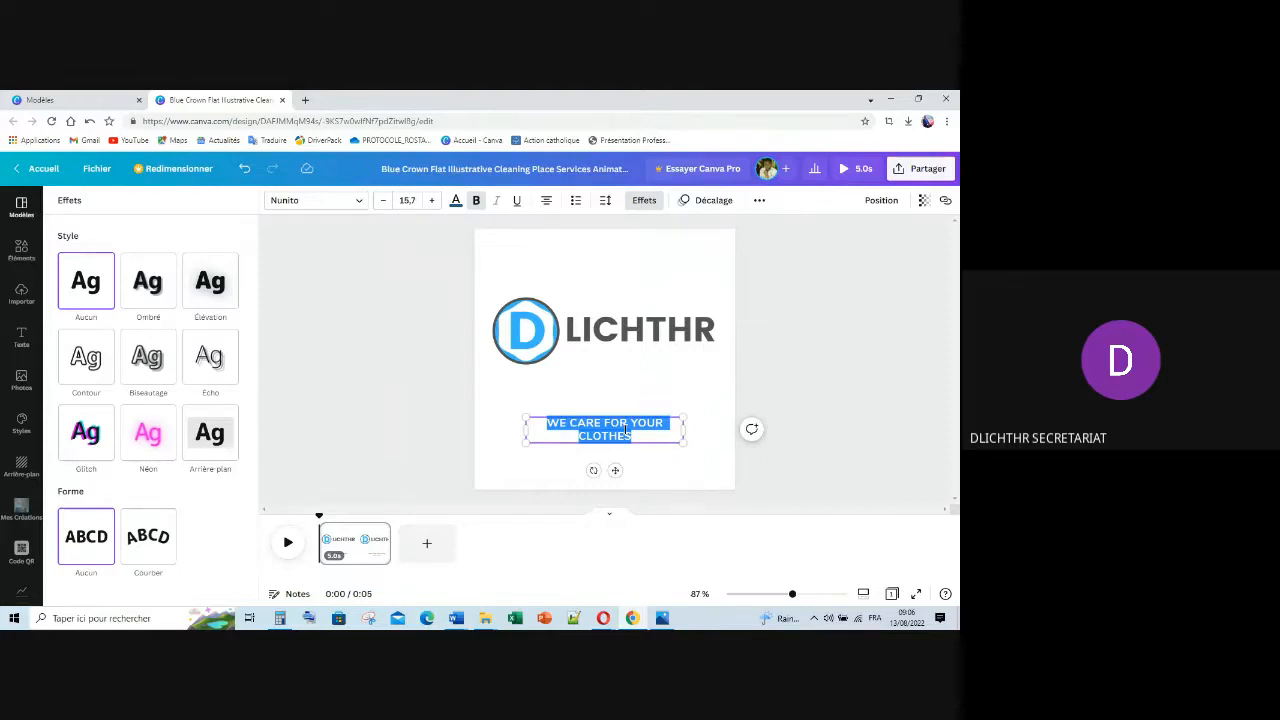
text(LE)
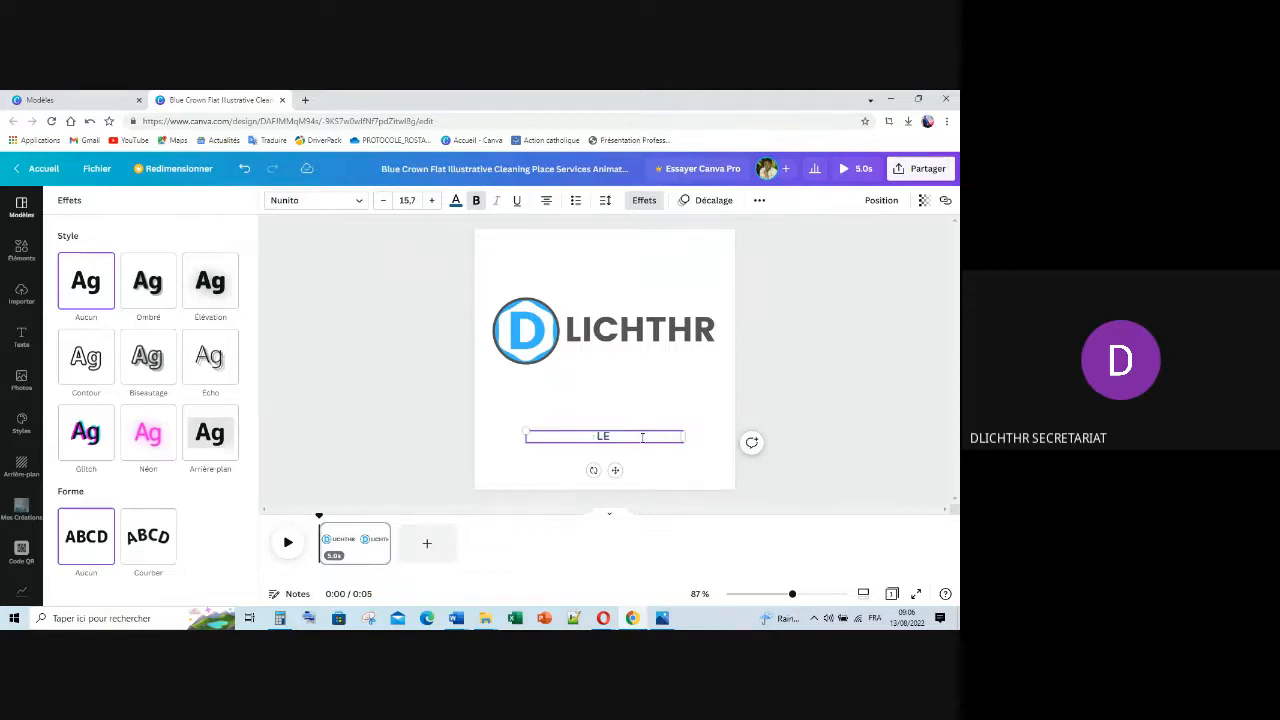
text( SAVOIR-FAIRE DE LA JE)
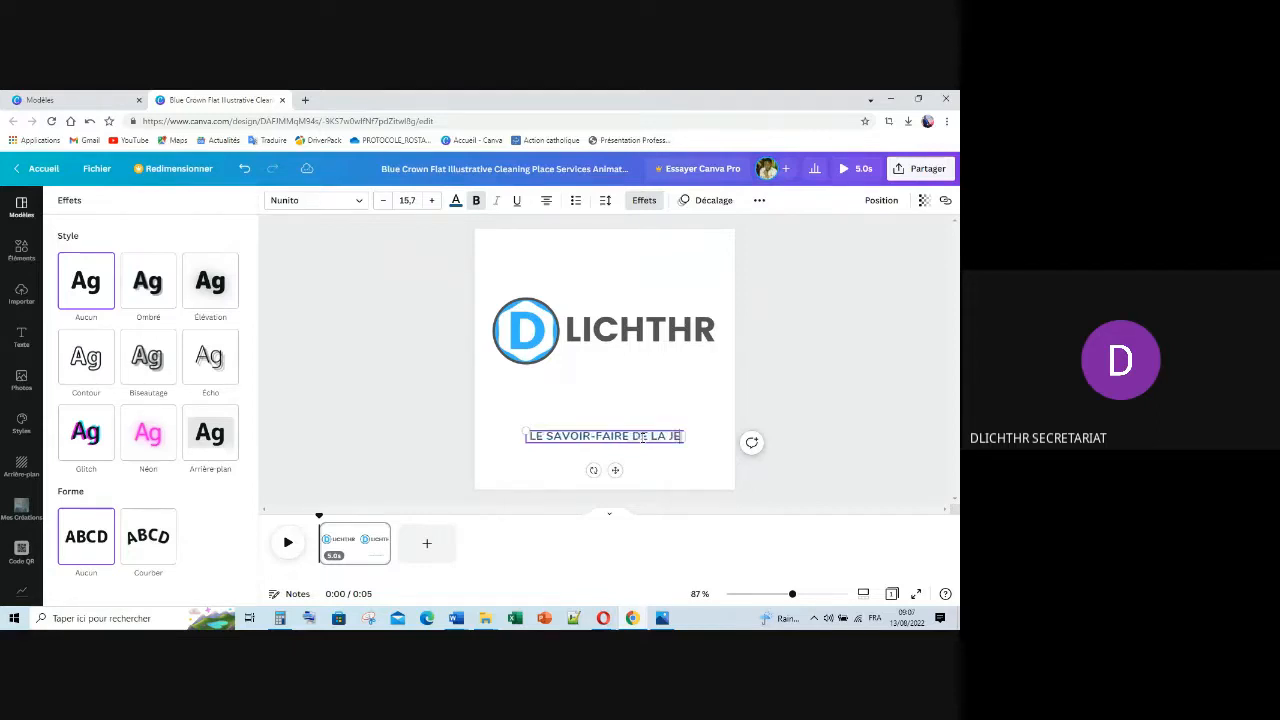
text(UNESSE )
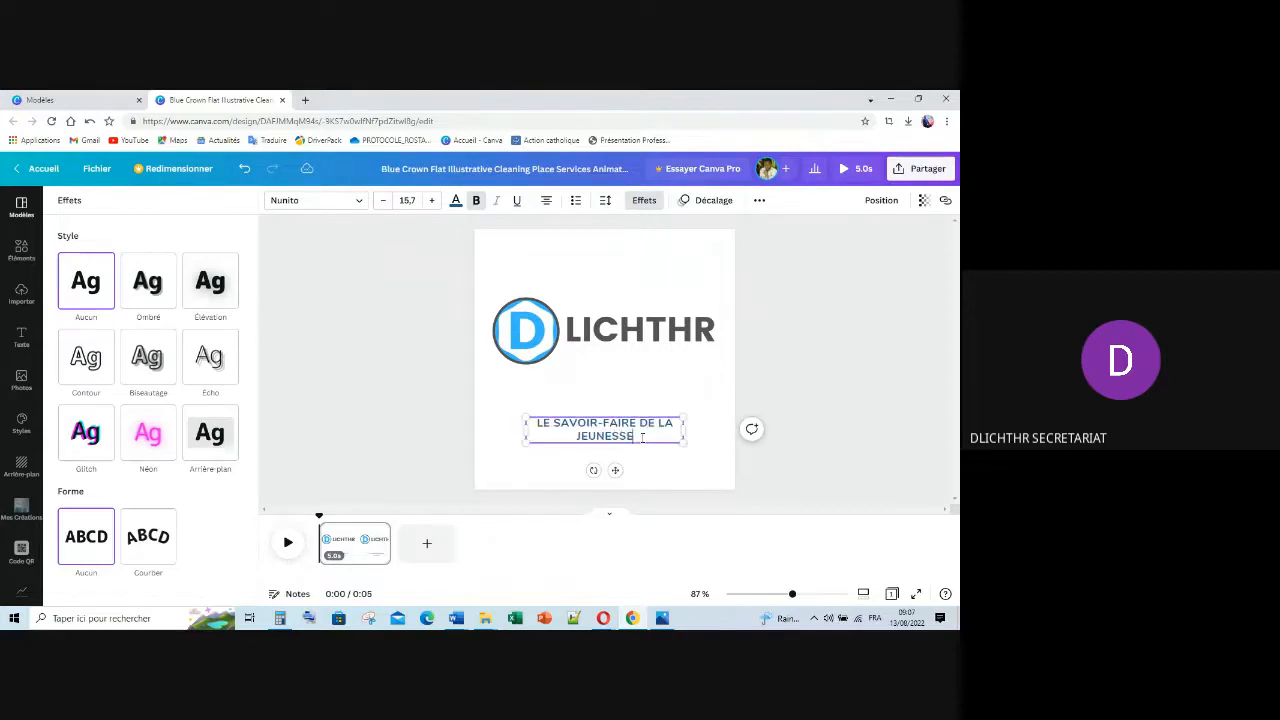
text(AF)
key(BackSpace)
key(BackSpace)
key(BackSpace)
text(AFRICAINE)
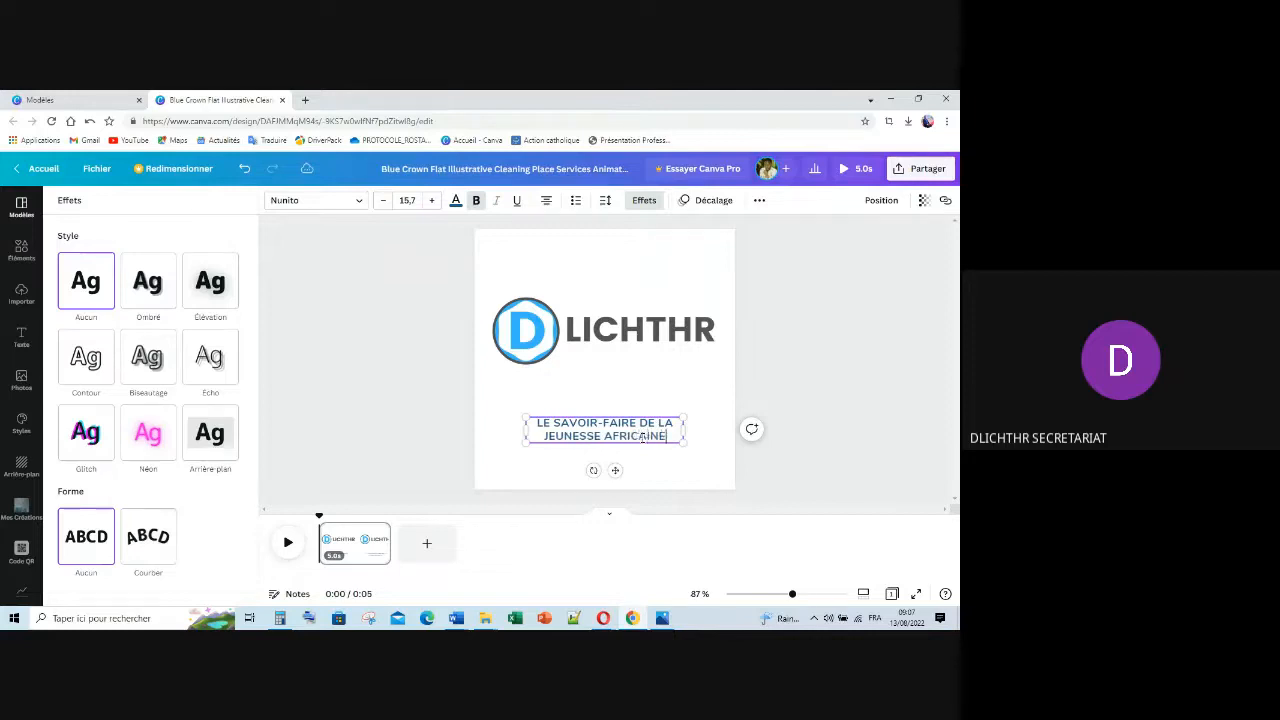
key(Escape)
click(509, 452)
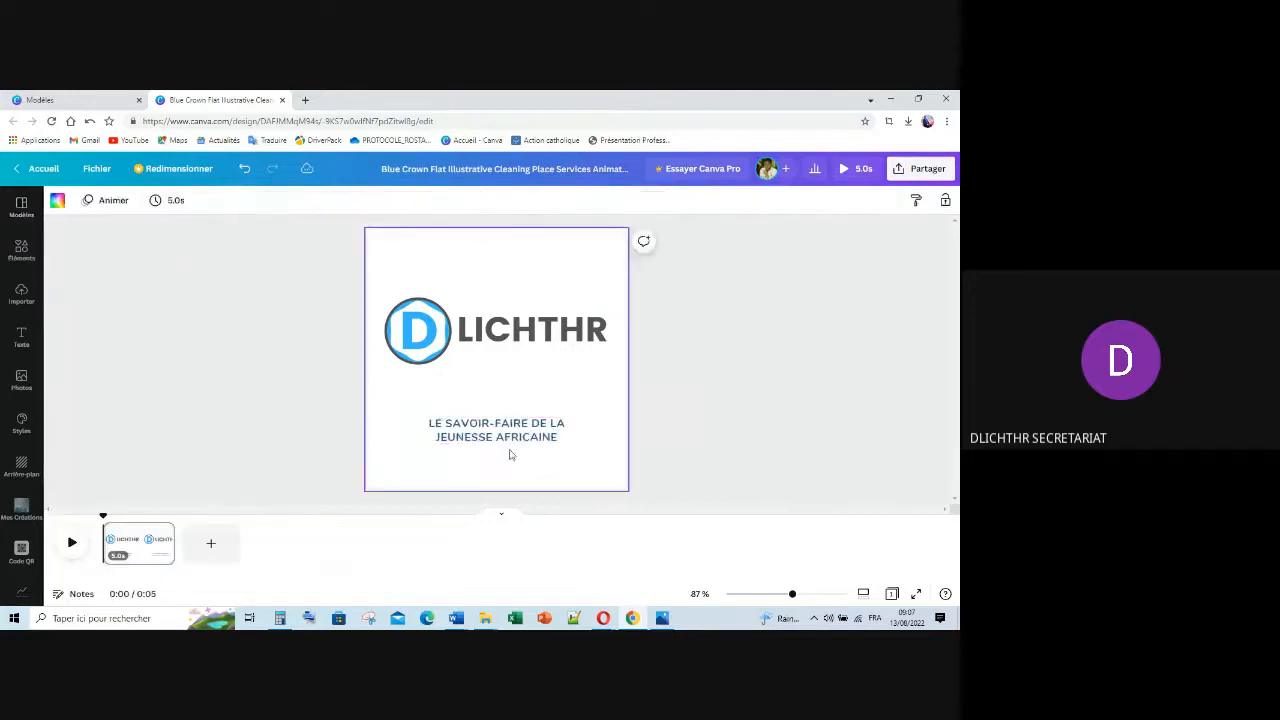
Turn off uppercase for the tagline, widen its text box and move it up below "LICHTHR".
click(545, 441)
click(535, 436)
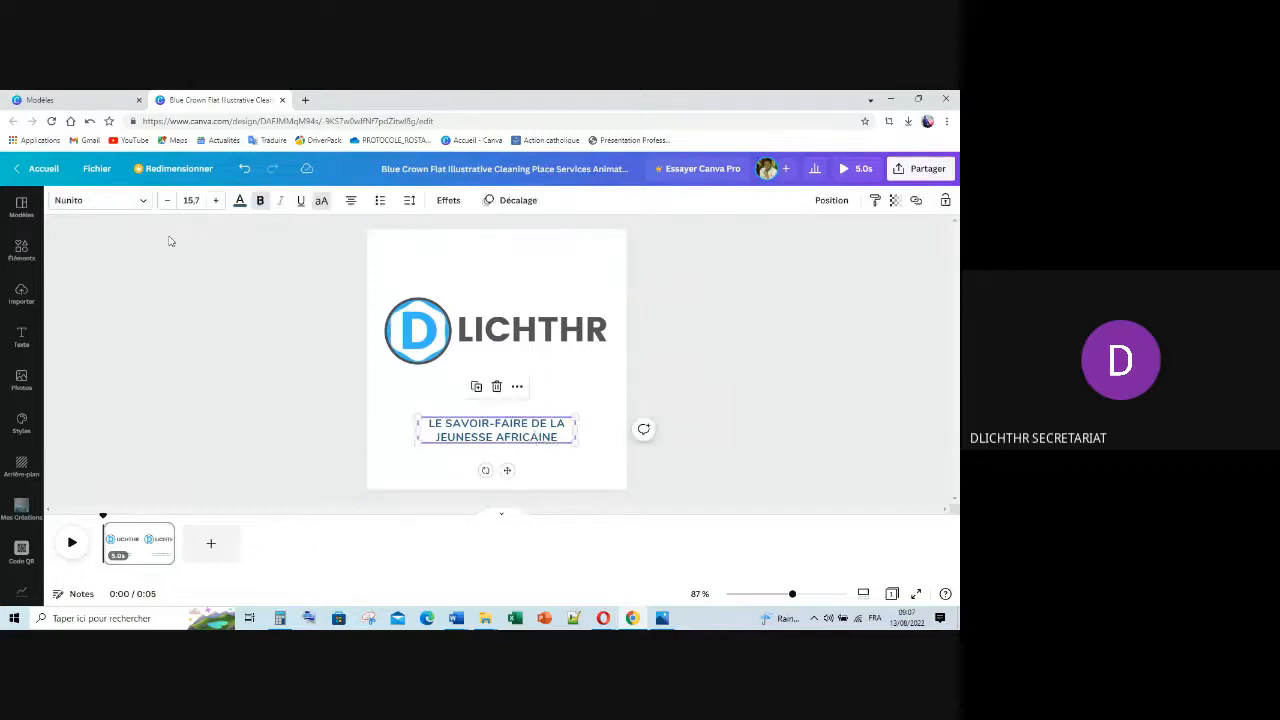
click(318, 204)
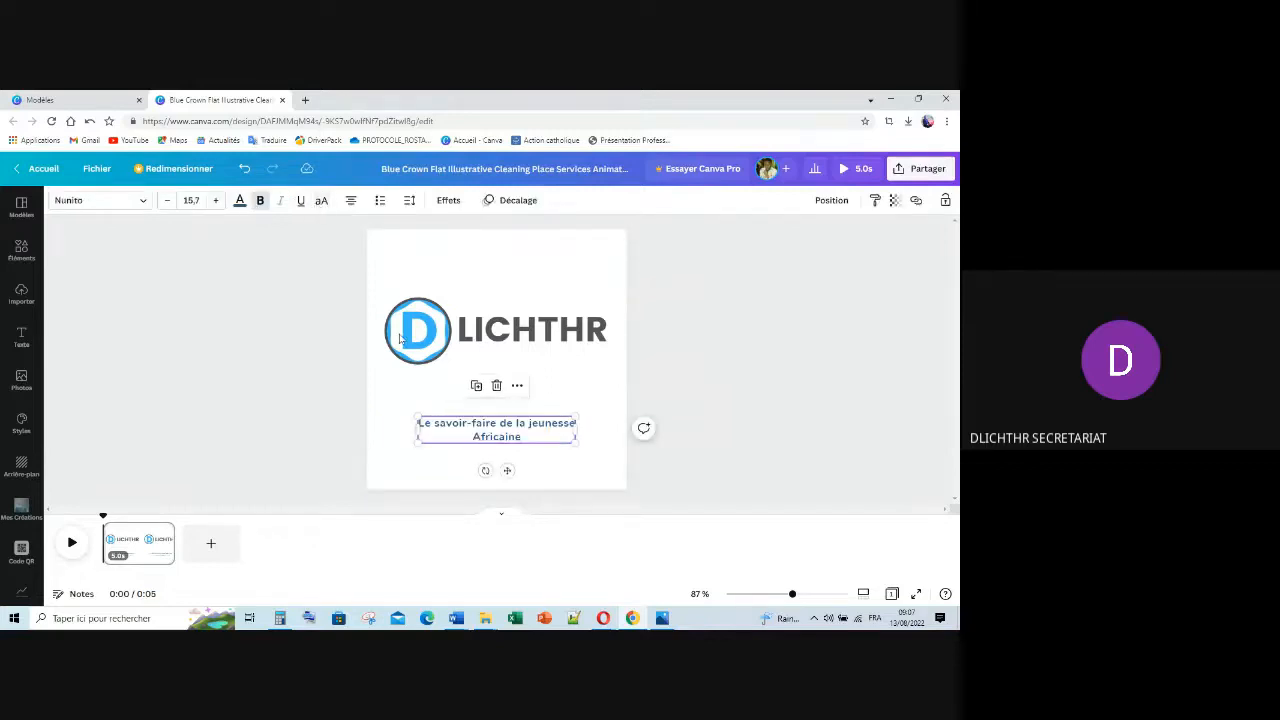
drag(576, 430, 614, 430)
click(671, 383)
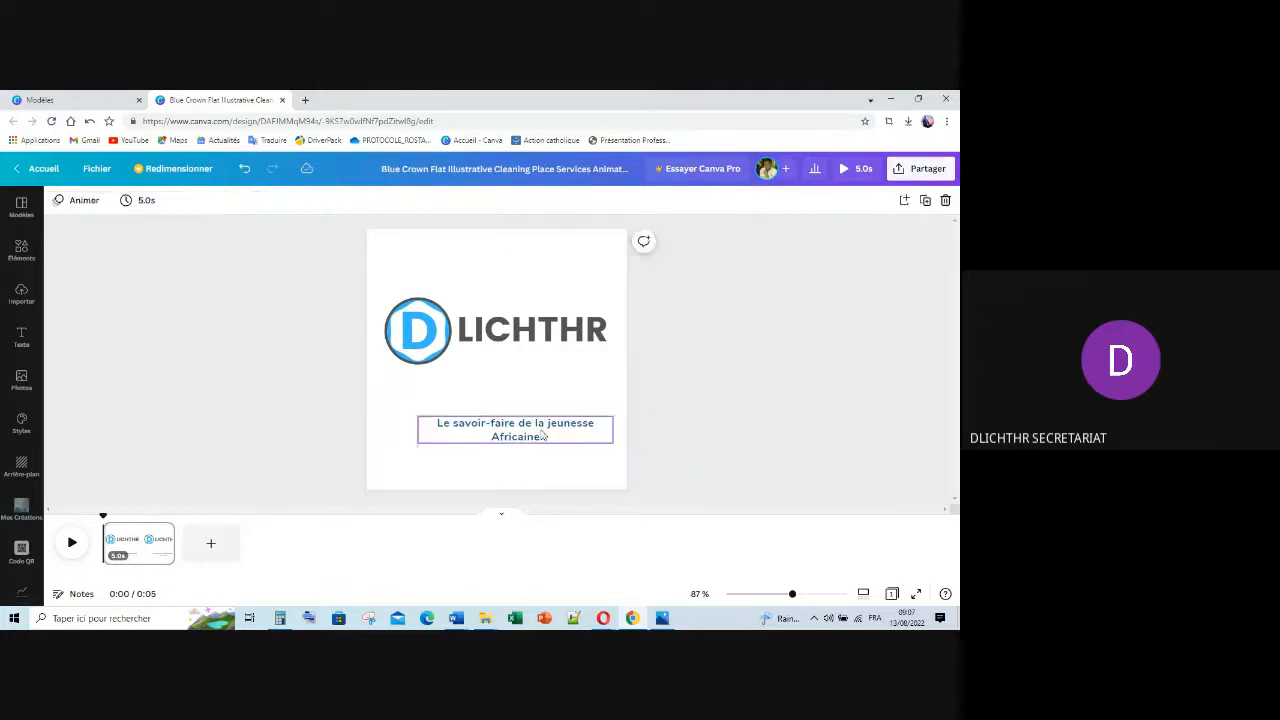
drag(529, 430, 533, 373)
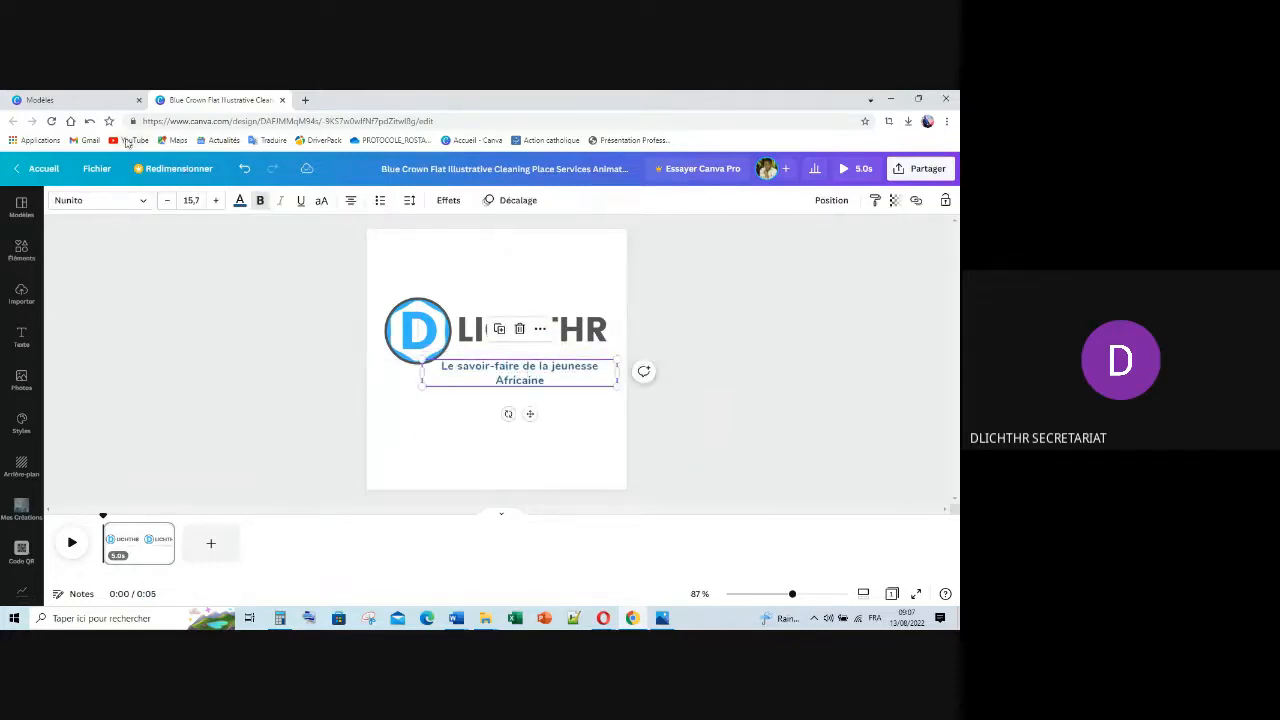
Change the tagline's text colour to the light blue used for the "D".
click(240, 200)
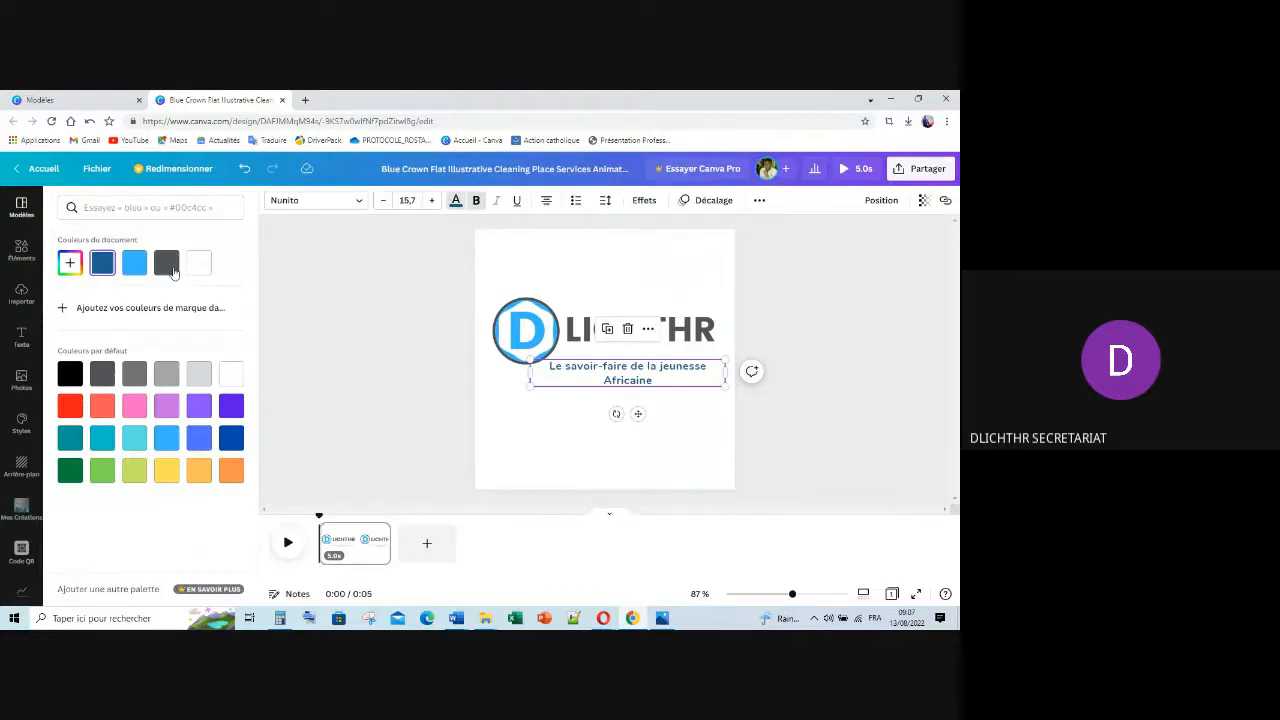
click(170, 268)
click(145, 268)
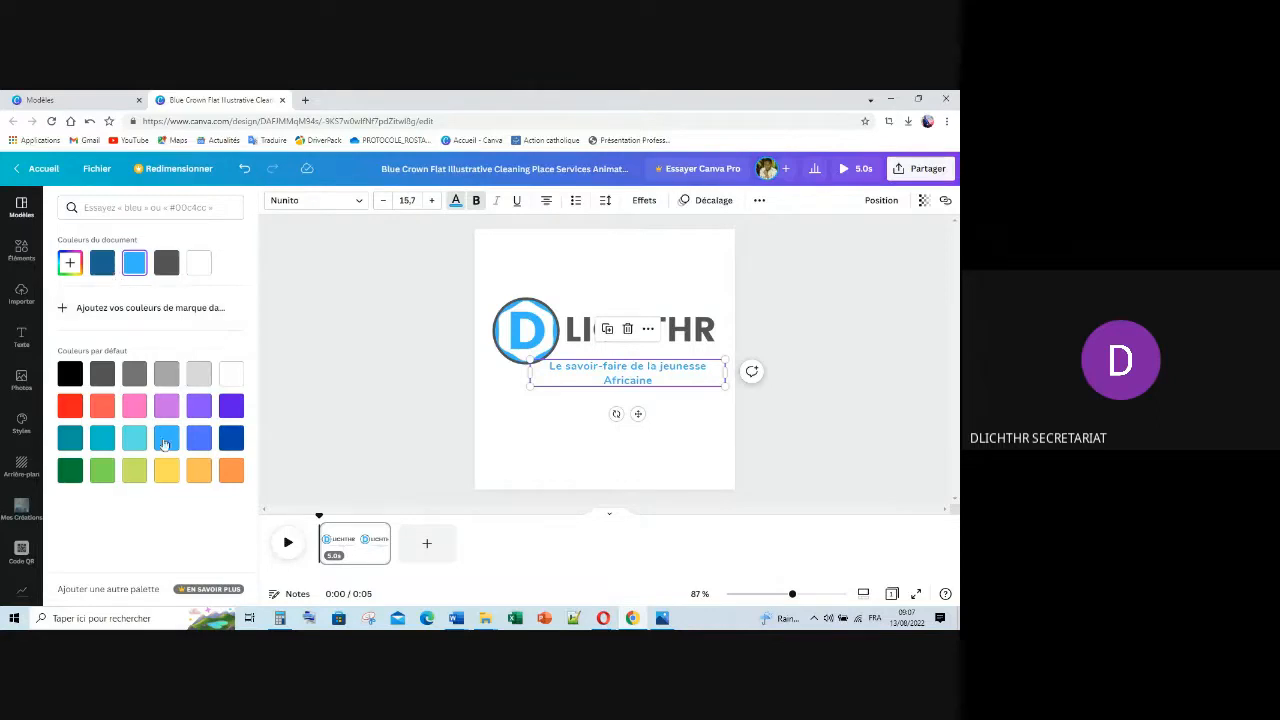
click(815, 323)
click(815, 323)
Reduce the tagline to font size 12 and place it directly beneath the "LICHTHR" text.
click(571, 380)
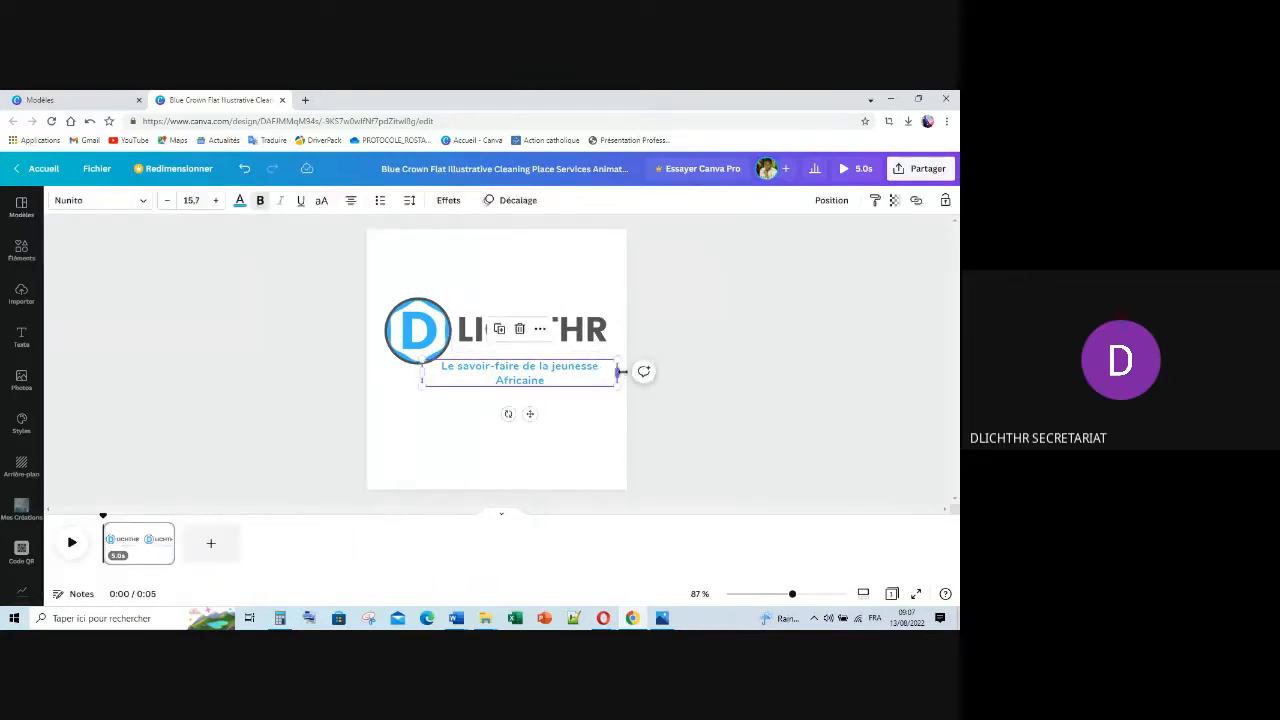
click(181, 199)
click(207, 327)
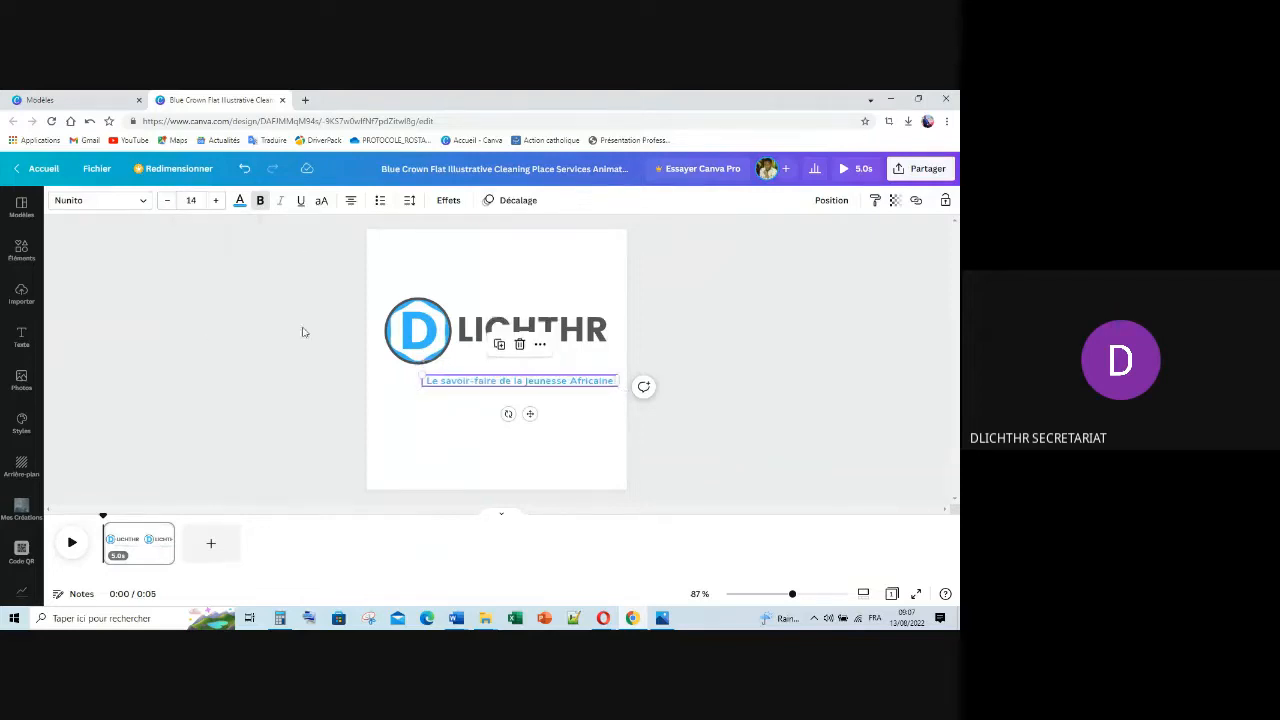
click(749, 334)
drag(531, 386, 540, 355)
click(172, 200)
click(172, 200)
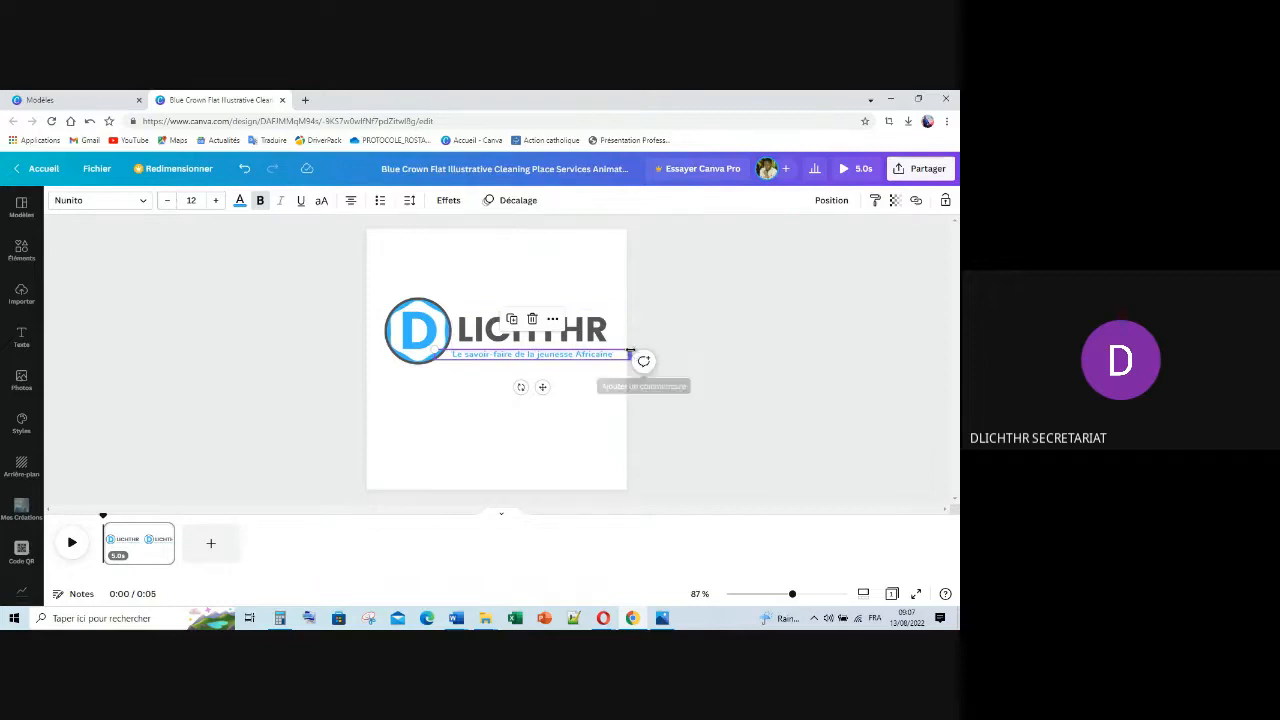
Narrow the tagline's text box to fit its text and shift it right until it lines up under "LICHTHR".
drag(630, 352, 597, 350)
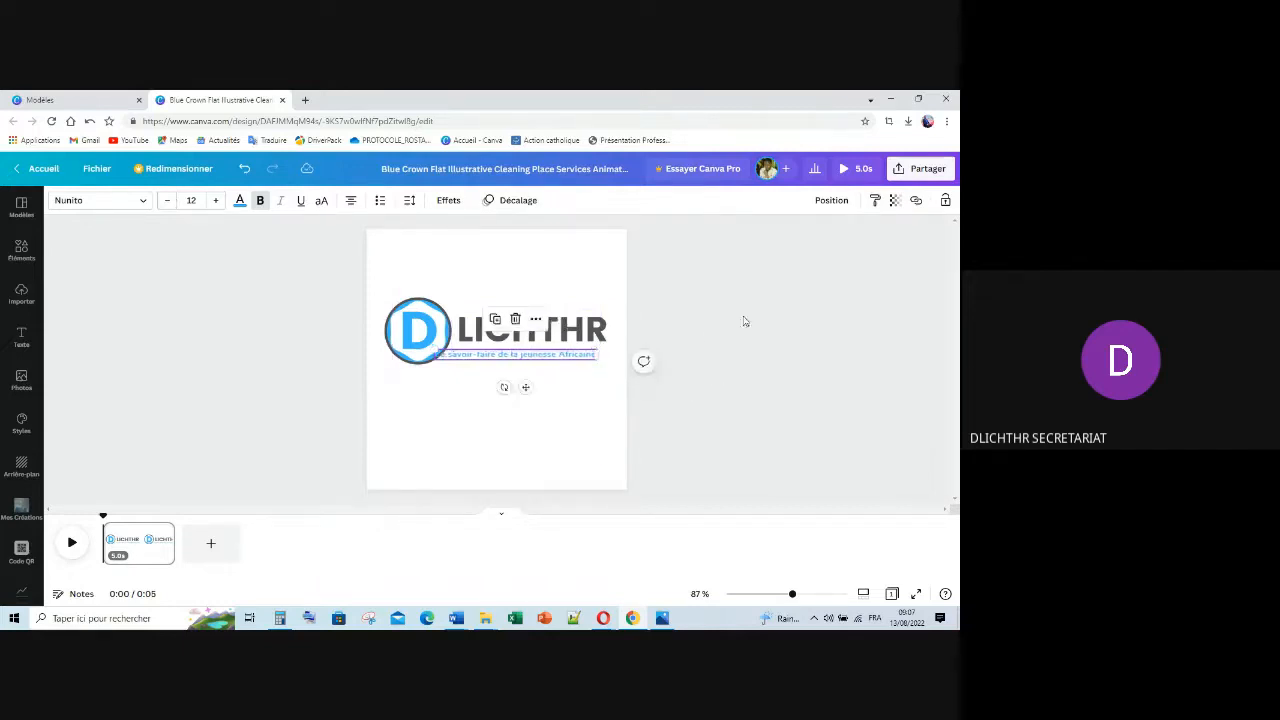
click(746, 321)
click(545, 362)
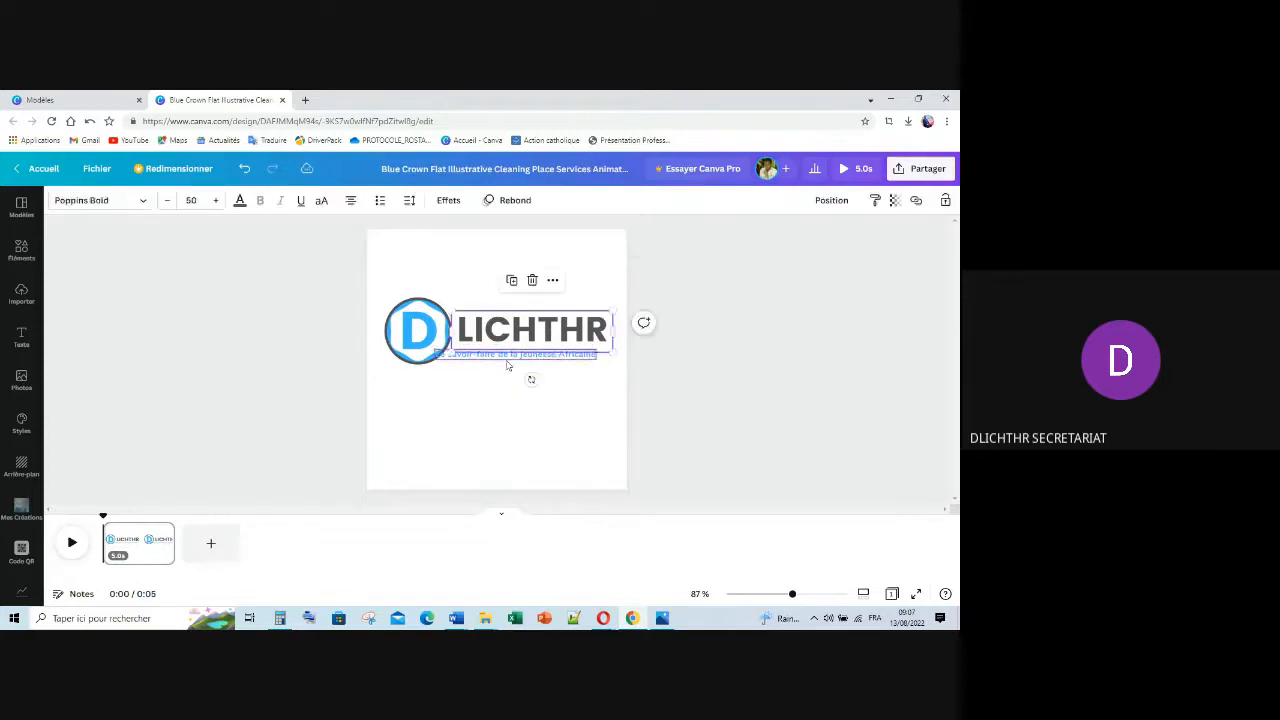
click(494, 368)
key(Right)
key(Right)
key(Right)
key(Right)
key(Right)
key(Right)
key(Right)
key(Right)
key(Right)
key(Right)
key(Right)
key(Right)
key(Right)
key(Right)
key(Right)
key(Right)
key(Right)
key(Right)
key(Right)
key(Right)
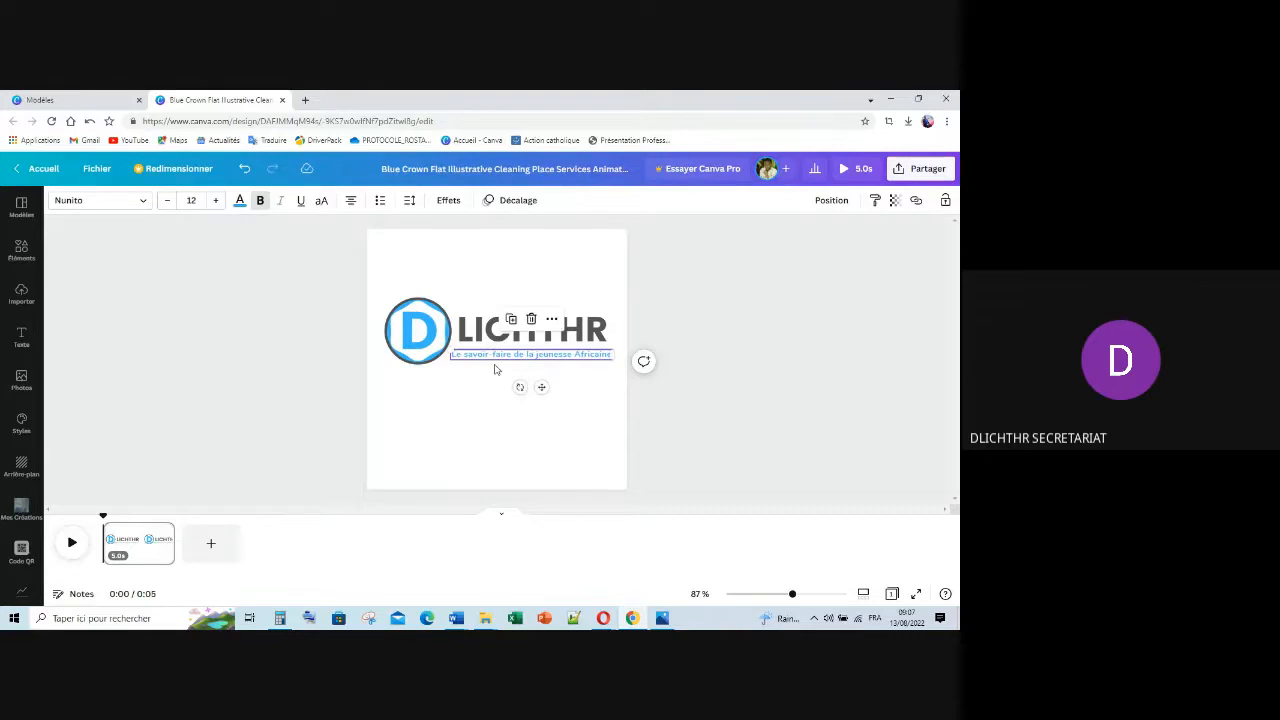
key(Escape)
click(818, 334)
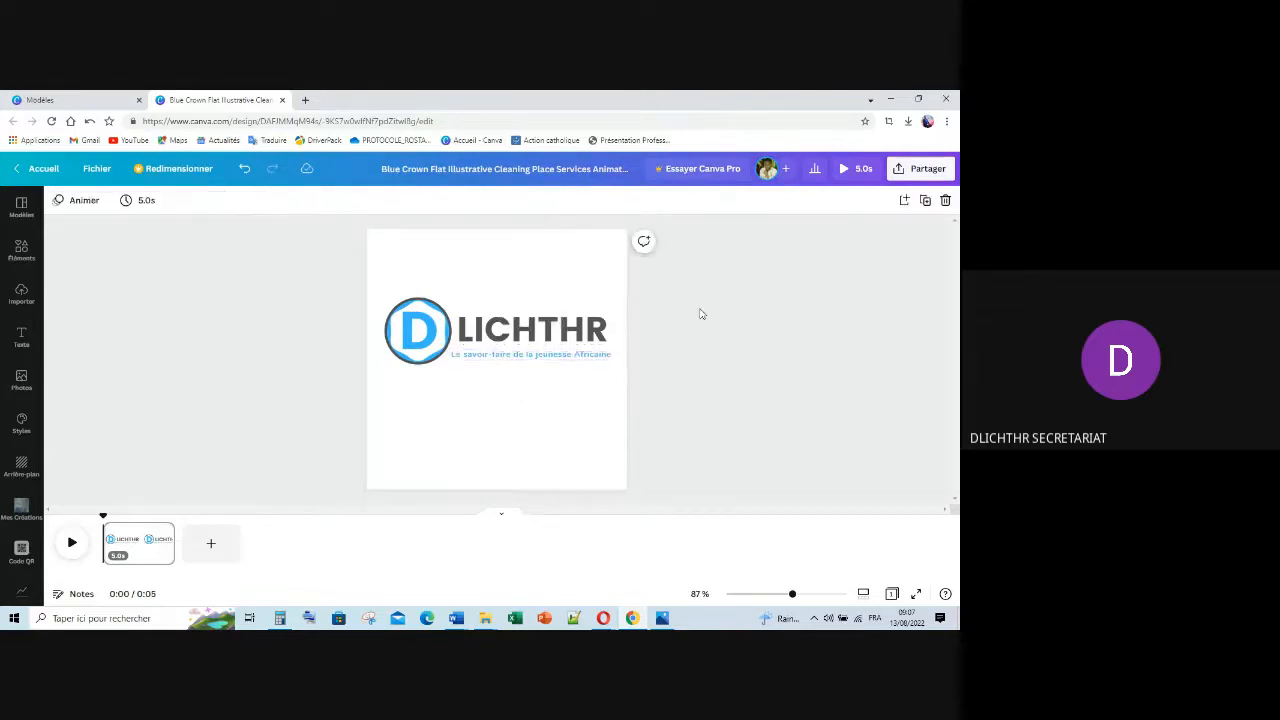
Select the tagline together with the "LICHTHR" text and nudge both slightly upward beside the badge.
click(537, 351)
click(549, 359)
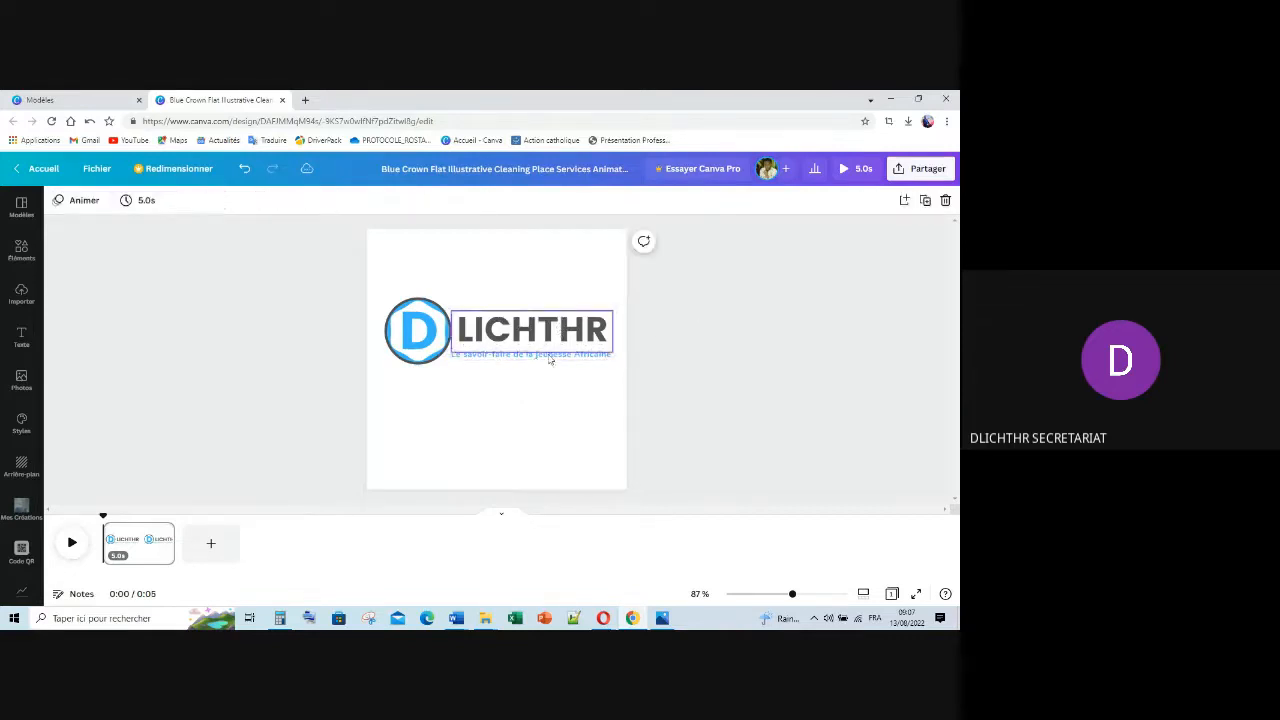
click(608, 357)
shift+click(583, 344)
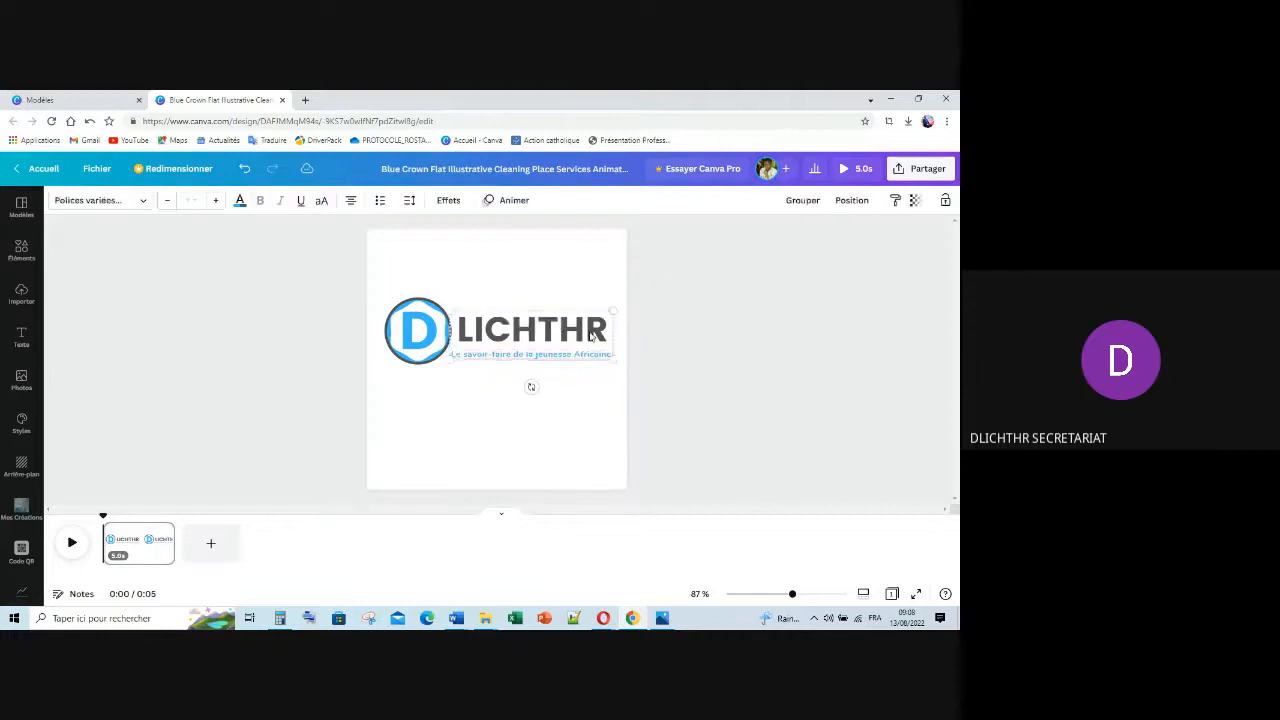
key(Up)
key(Up)
key(Up)
key(Up)
key(Up)
key(Up)
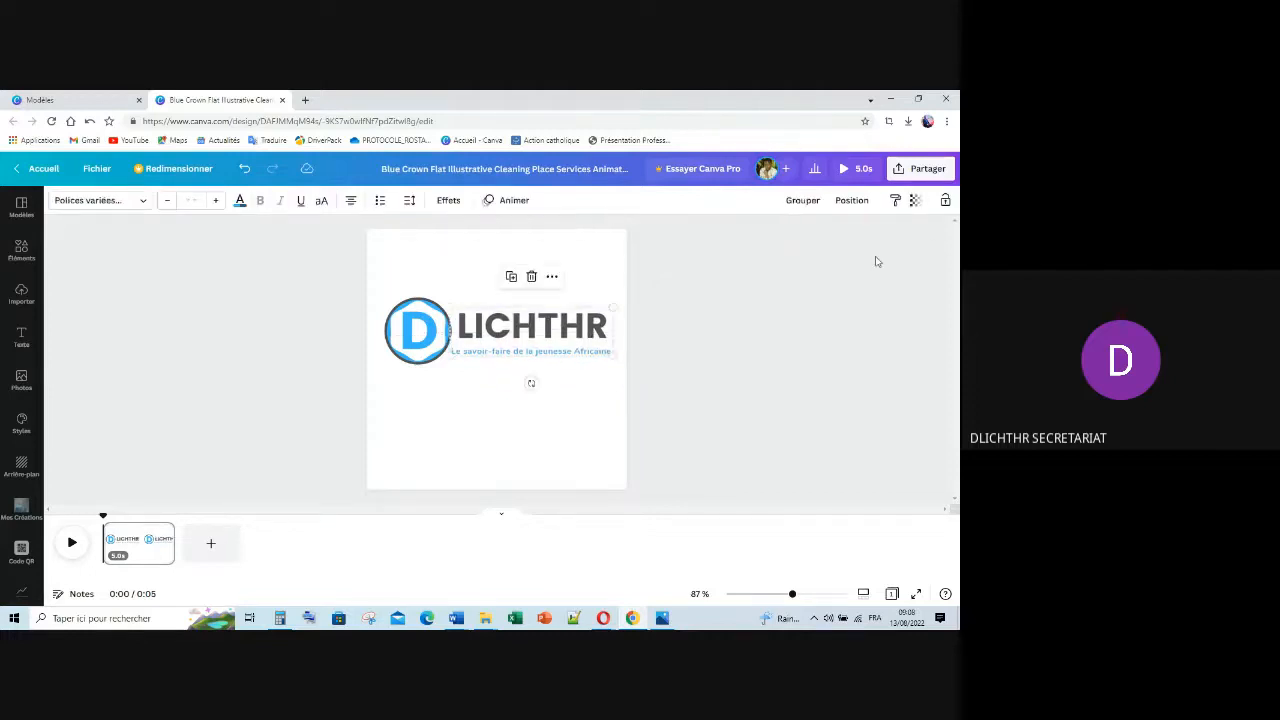
Select the badge, the "LICHTHR" text and the tagline, and group them into one logo.
click(782, 307)
drag(303, 297, 598, 386)
click(830, 268)
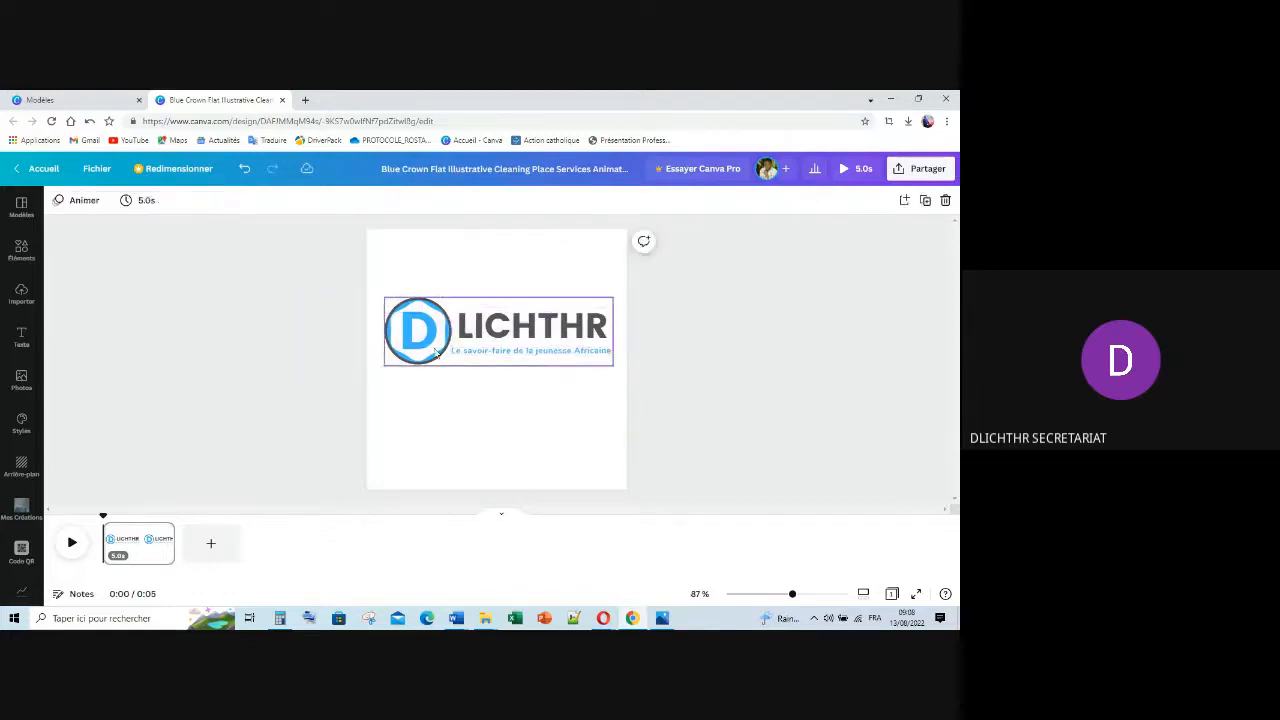
Enlarge the grouped logo slightly to about 459 × 137 and center it on the page.
drag(500, 330, 498, 357)
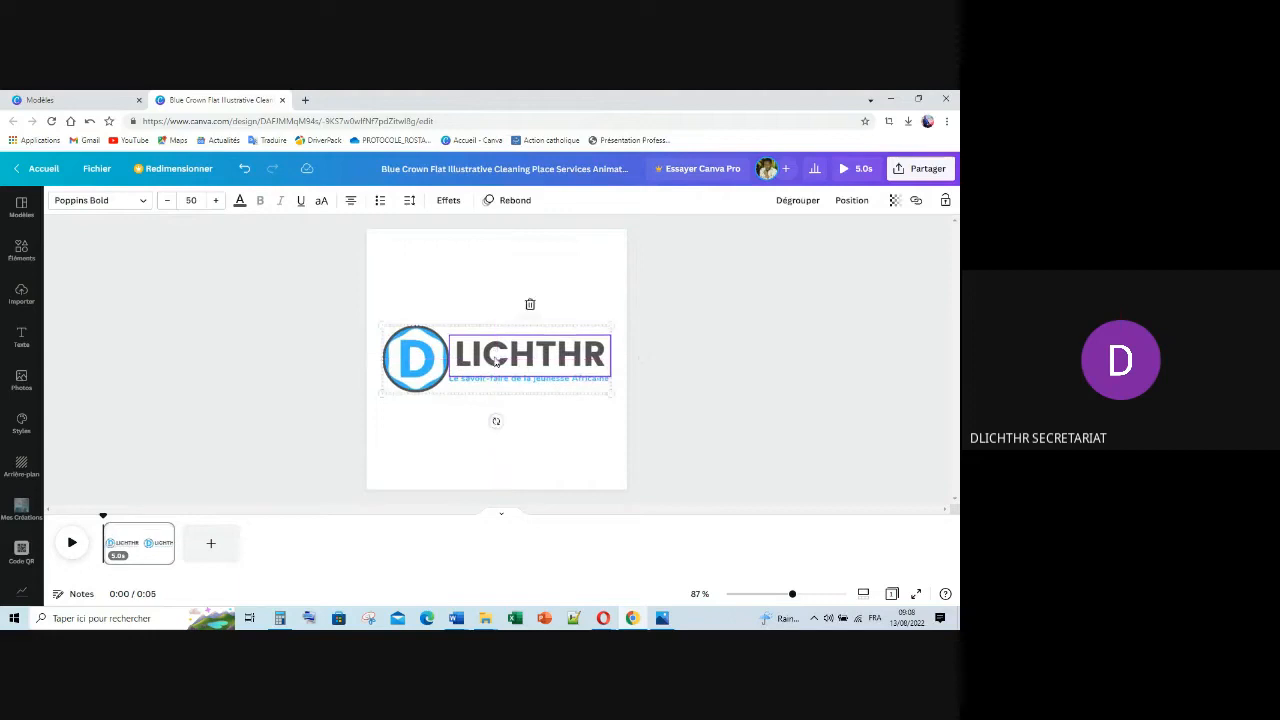
drag(611, 325, 621, 322)
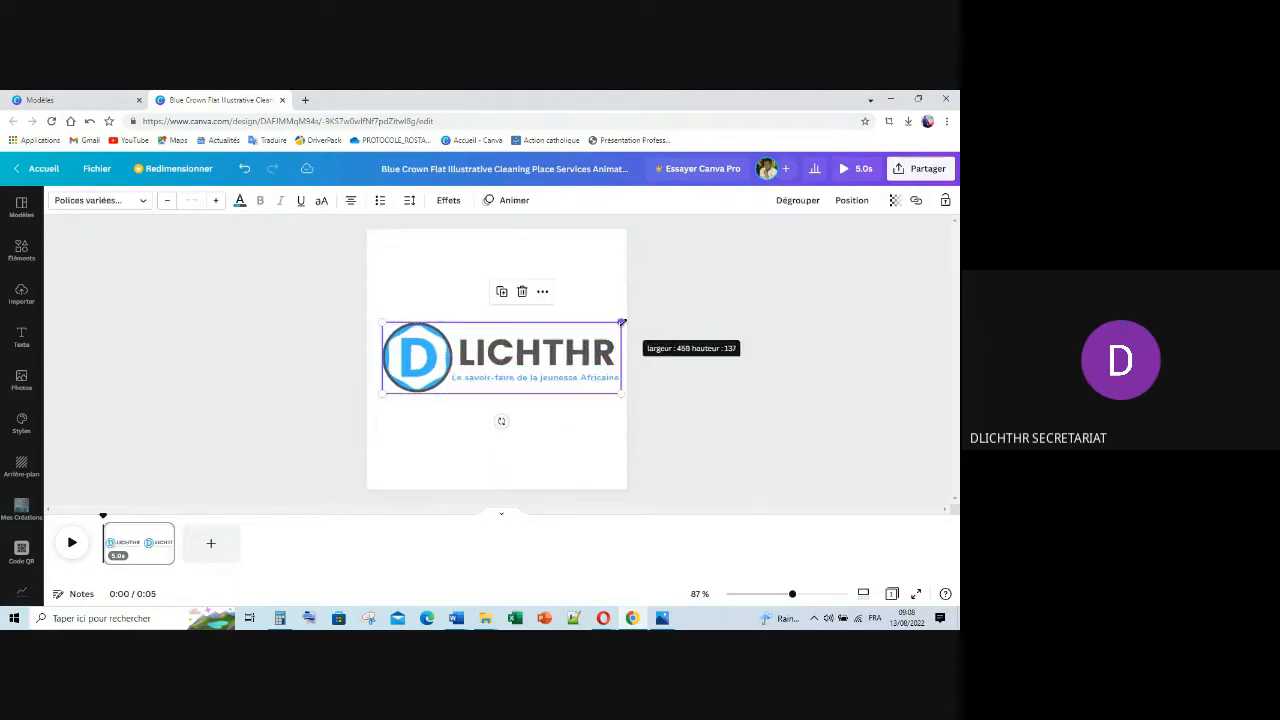
drag(506, 361, 502, 358)
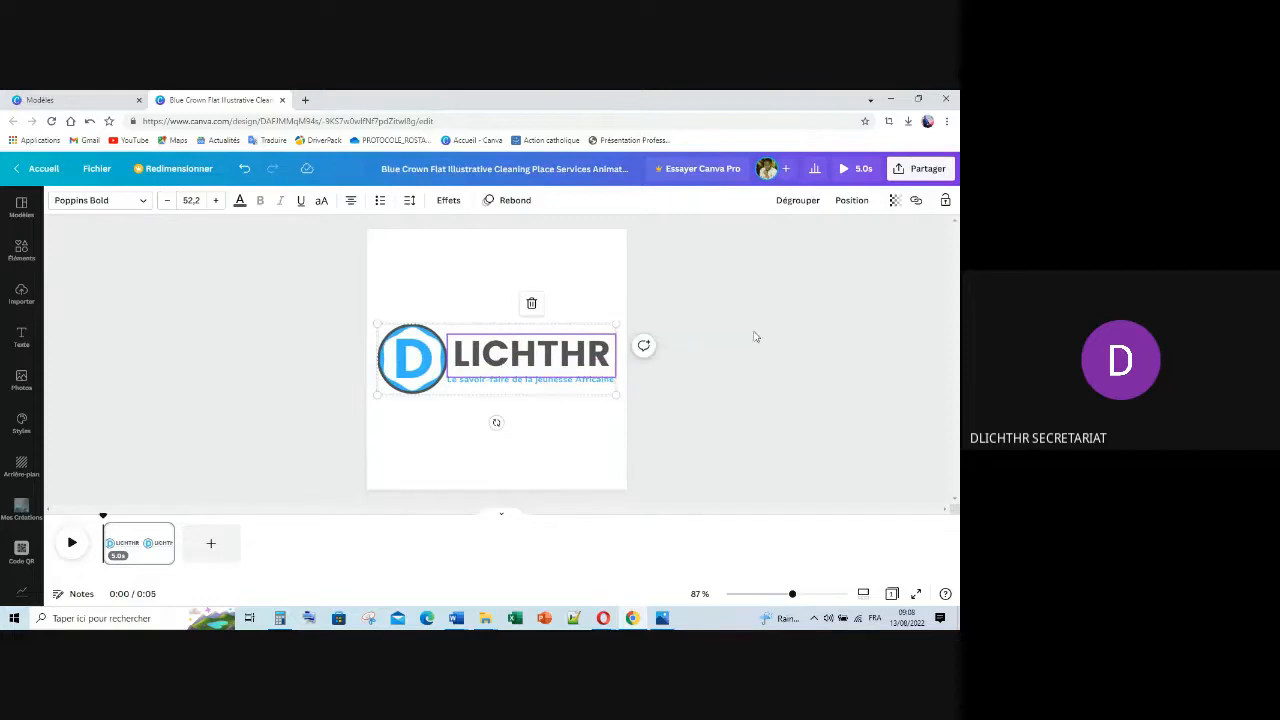
click(752, 368)
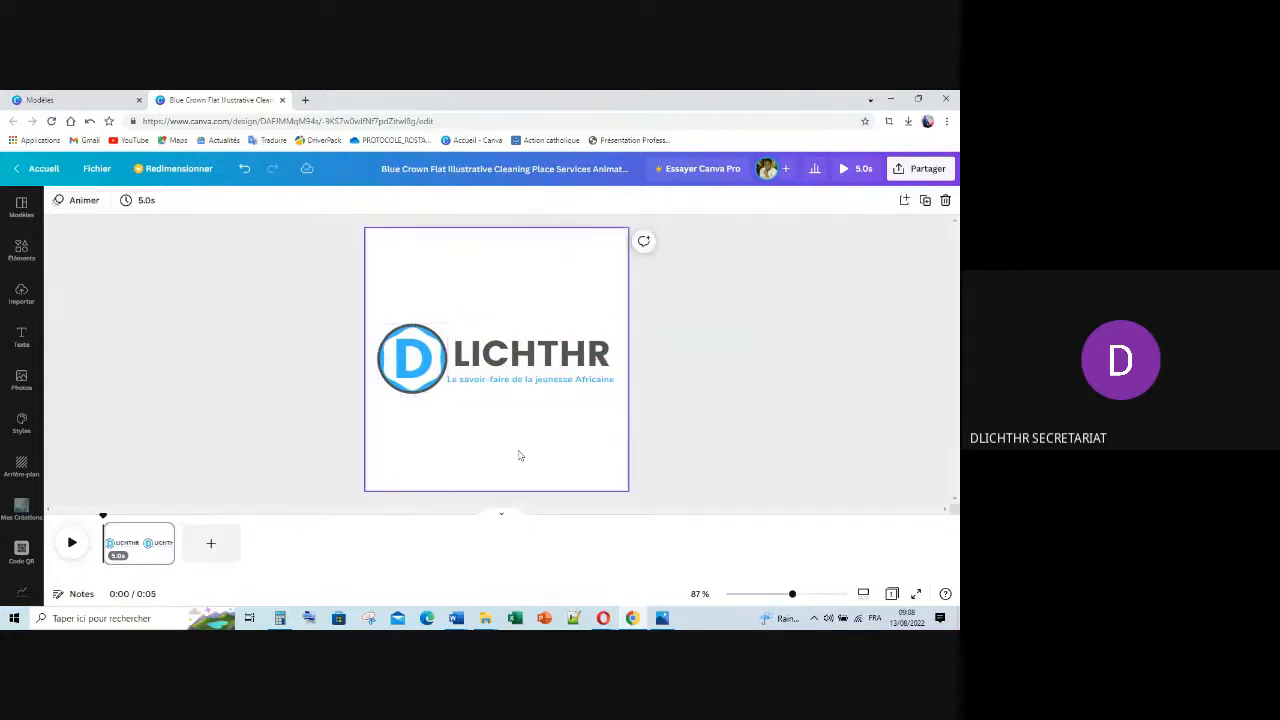
Rename the design as LOGO_DLICHTHR.
click(908, 172)
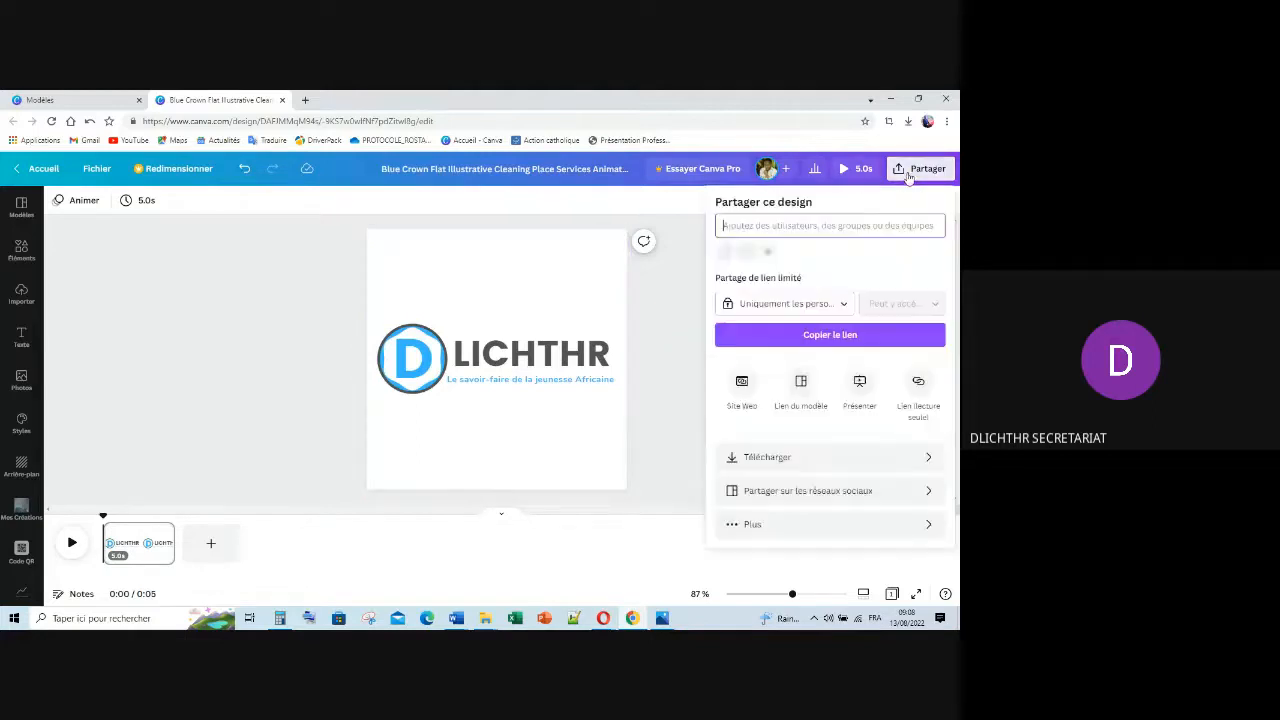
click(521, 166)
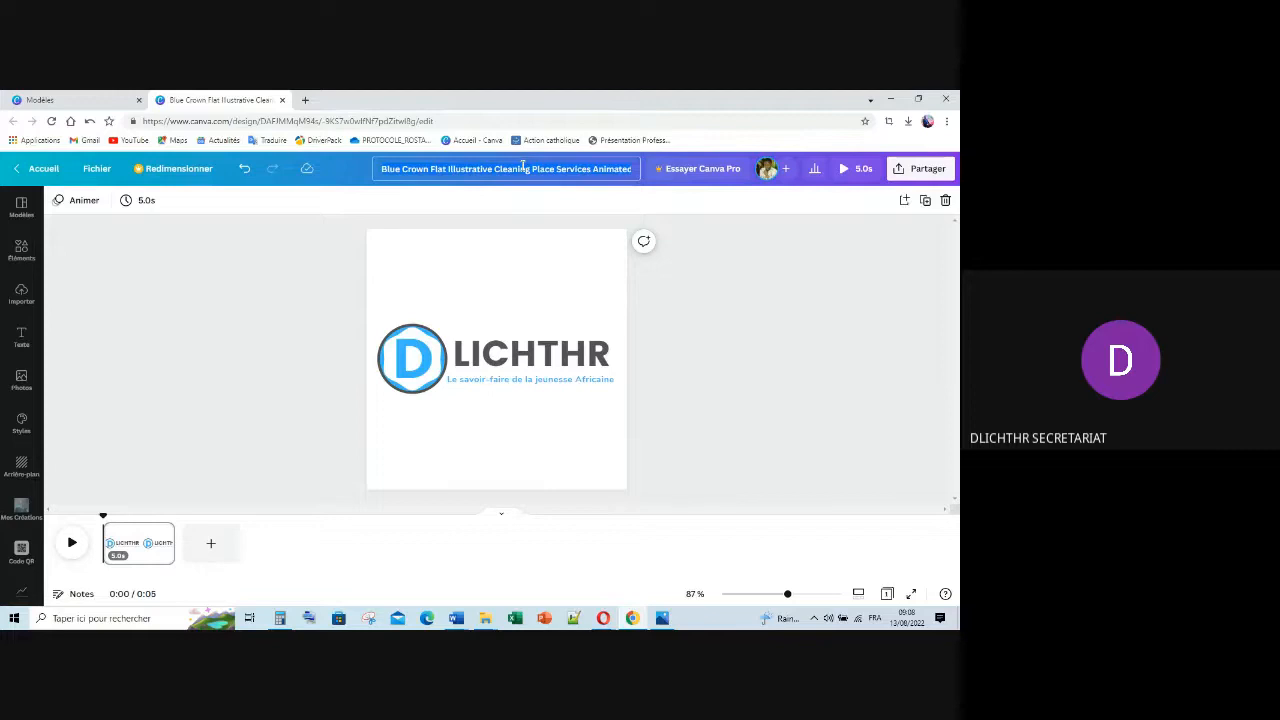
text(LOGO)
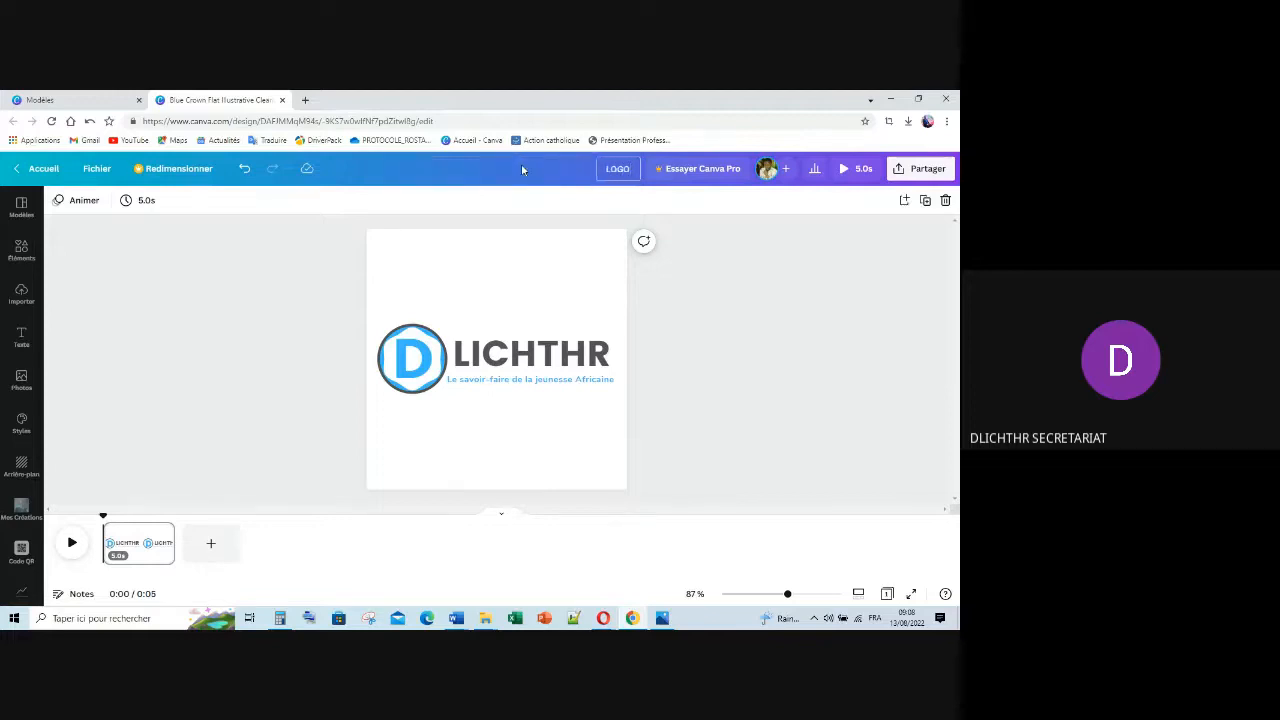
text(_DLICHTHR)
Open the design's download settings and choose PNG as the file type.
click(930, 169)
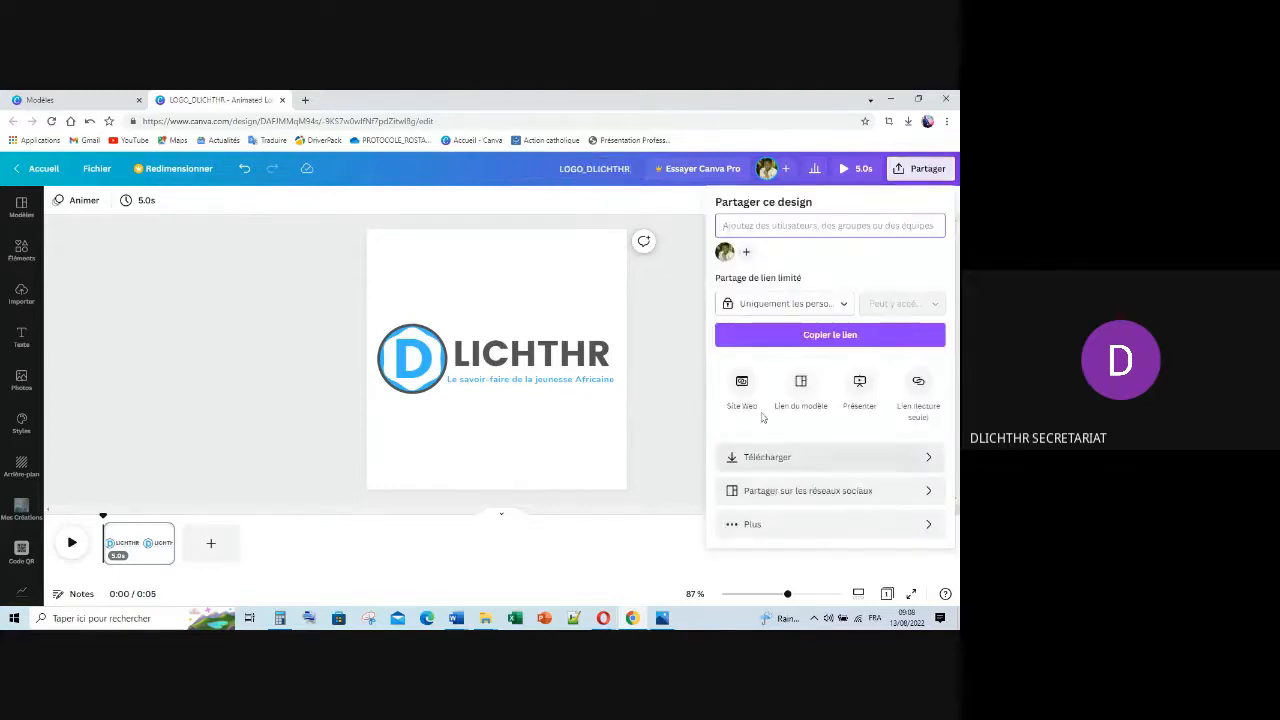
click(930, 458)
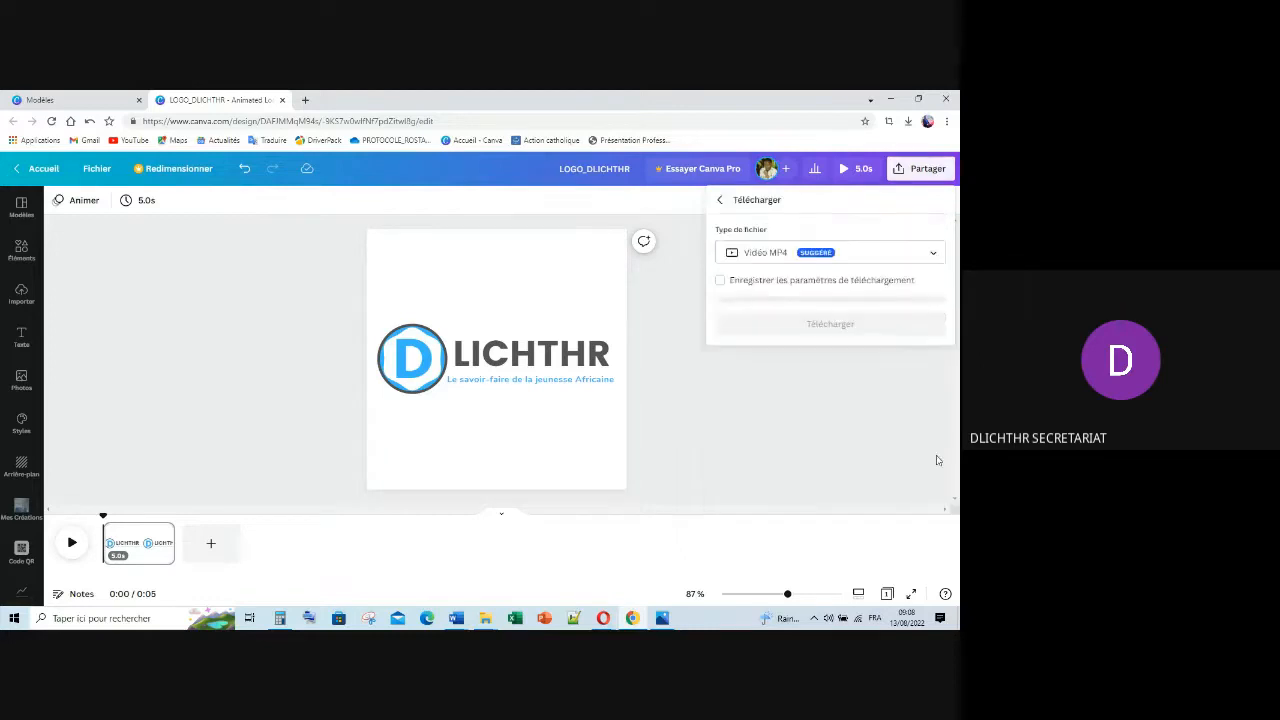
click(936, 256)
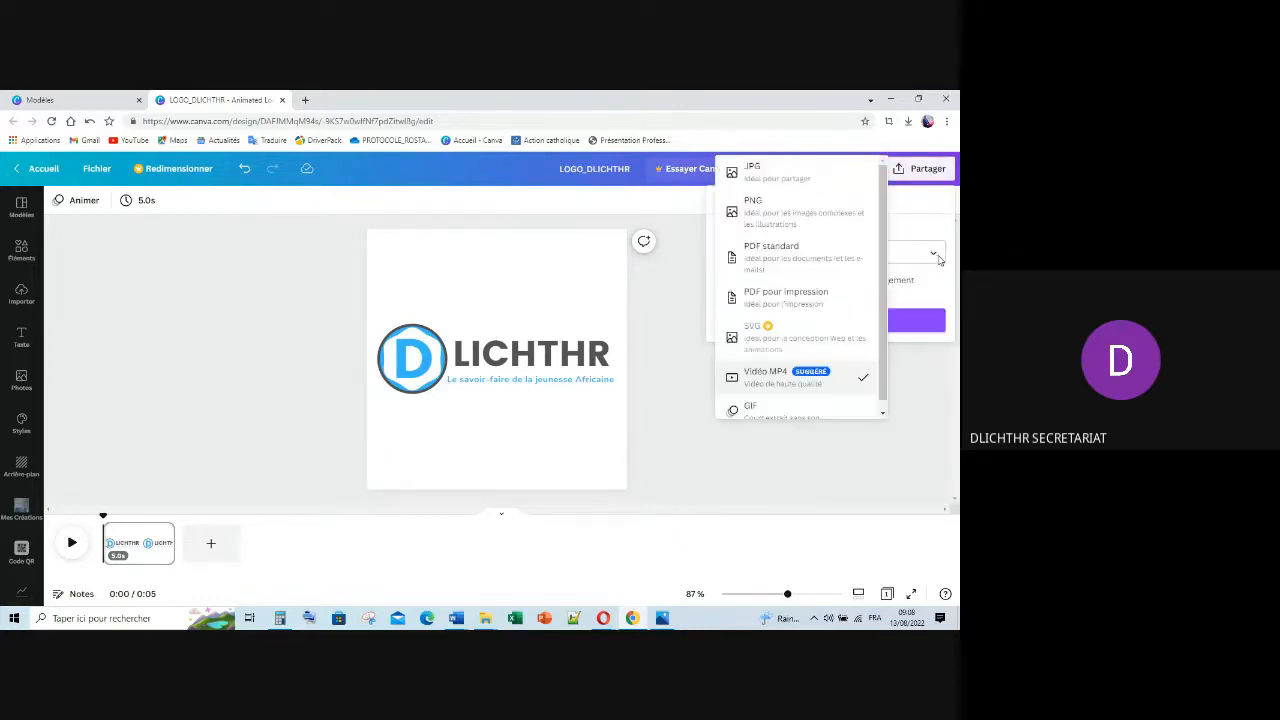
click(810, 227)
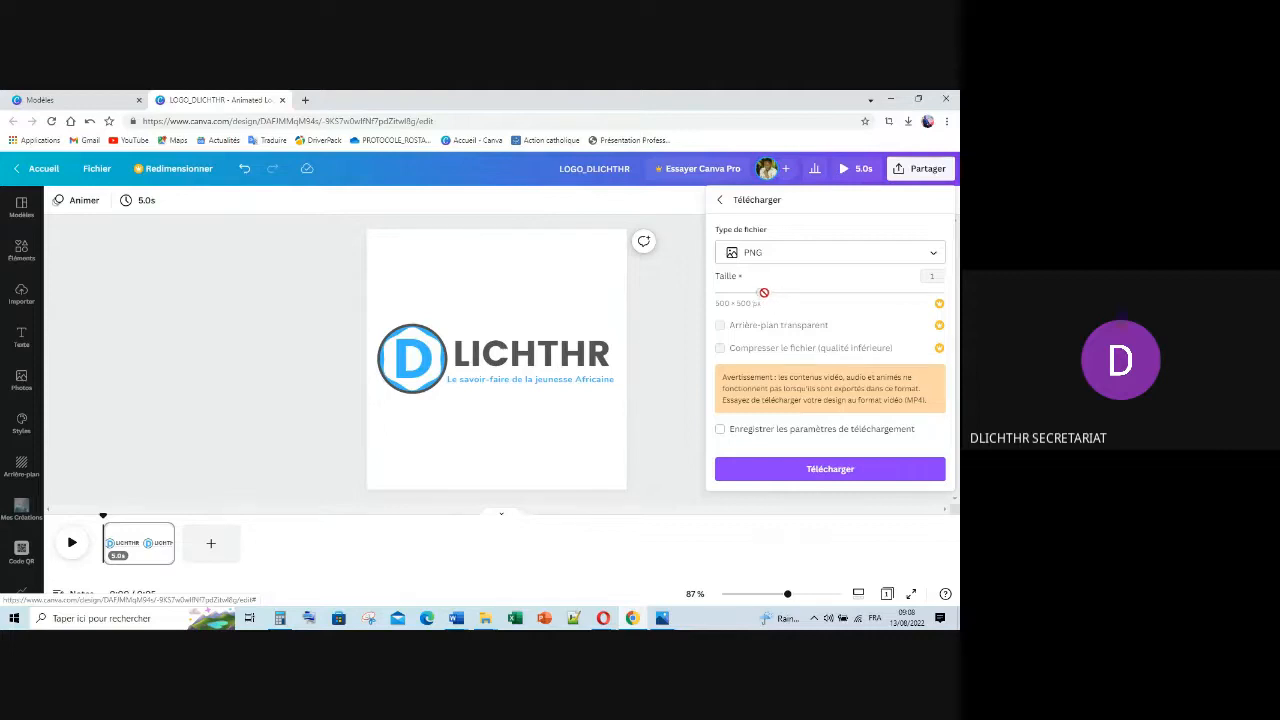
Try to increase the PNG download size, dismissing the Canva Pro trial offer each time.
click(920, 295)
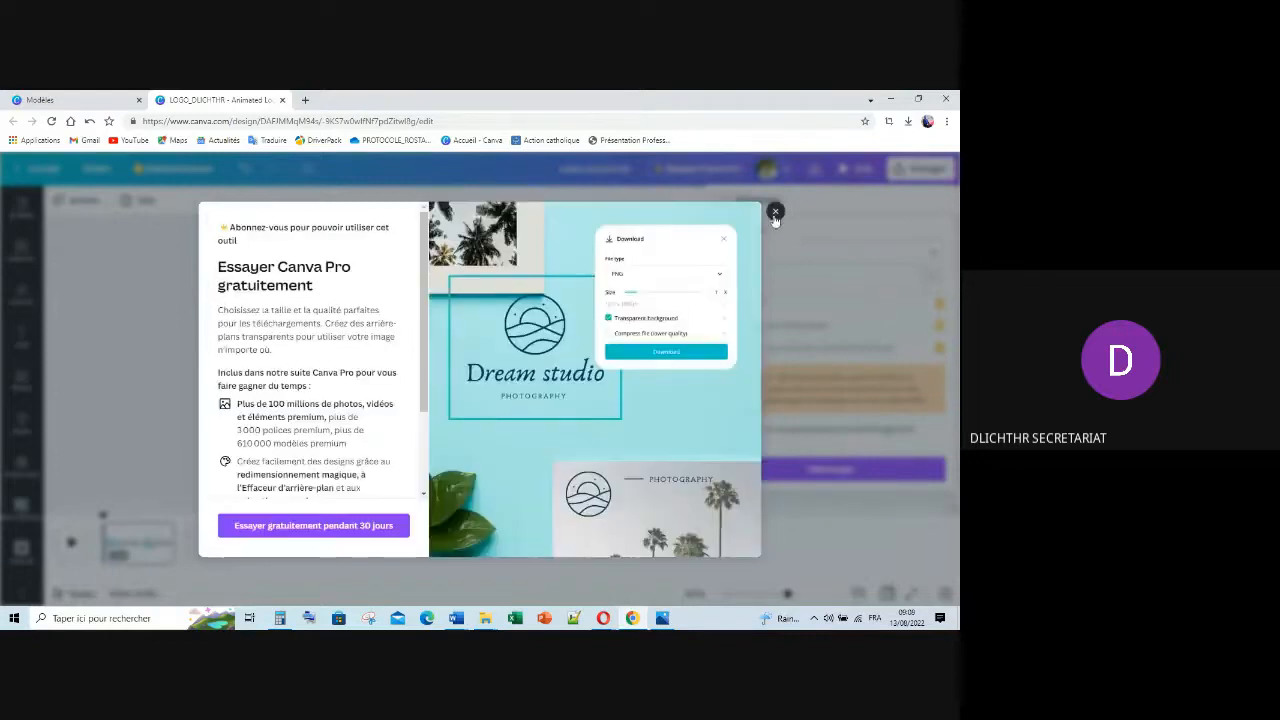
click(776, 212)
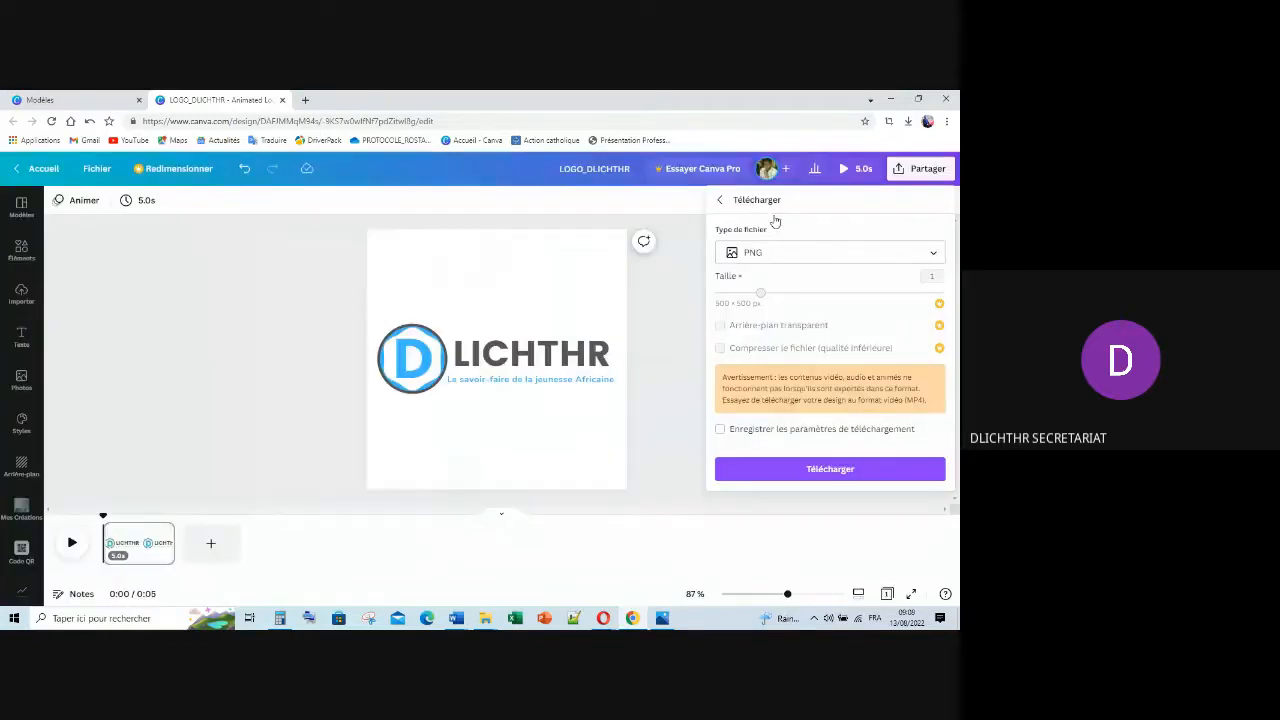
click(884, 290)
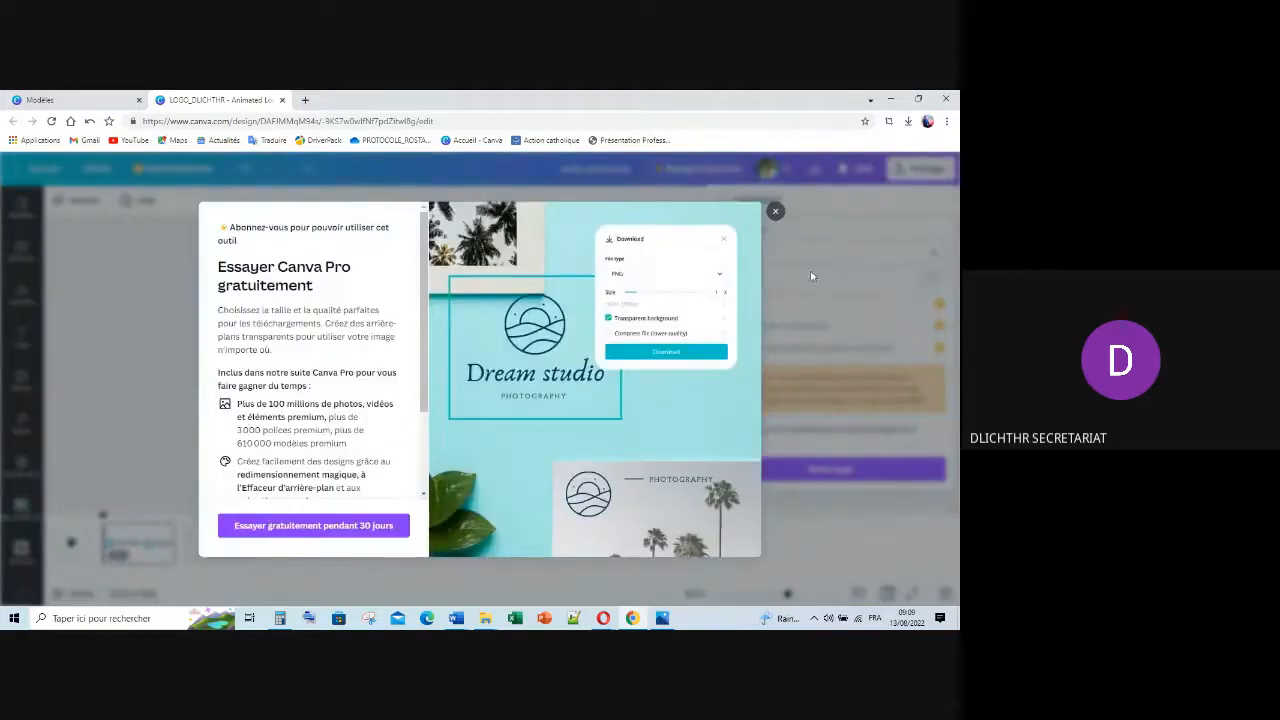
click(775, 211)
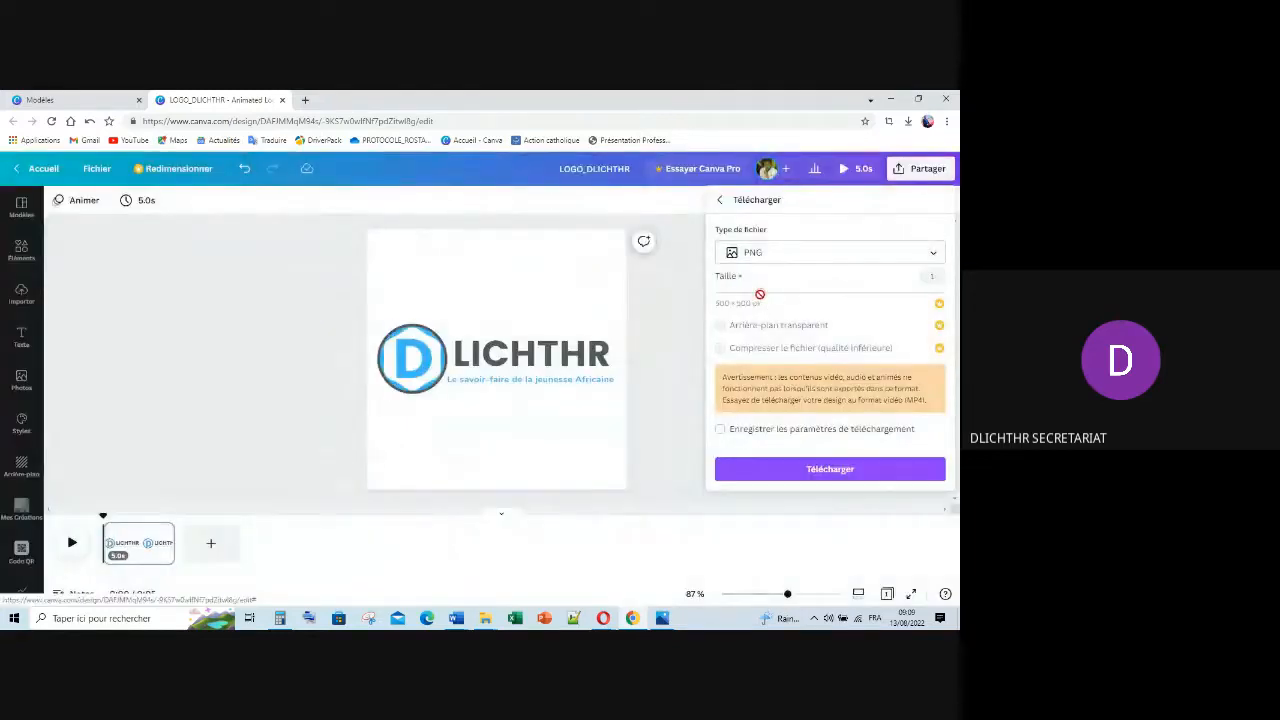
click(941, 293)
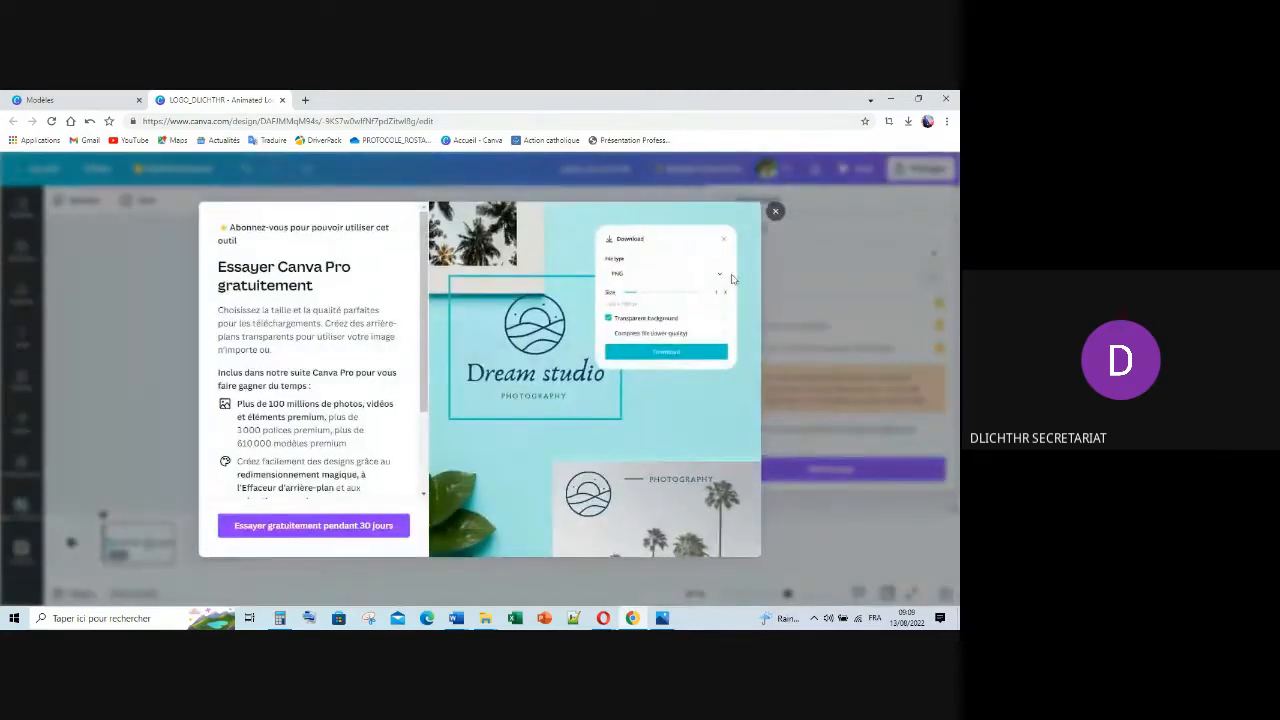
click(775, 212)
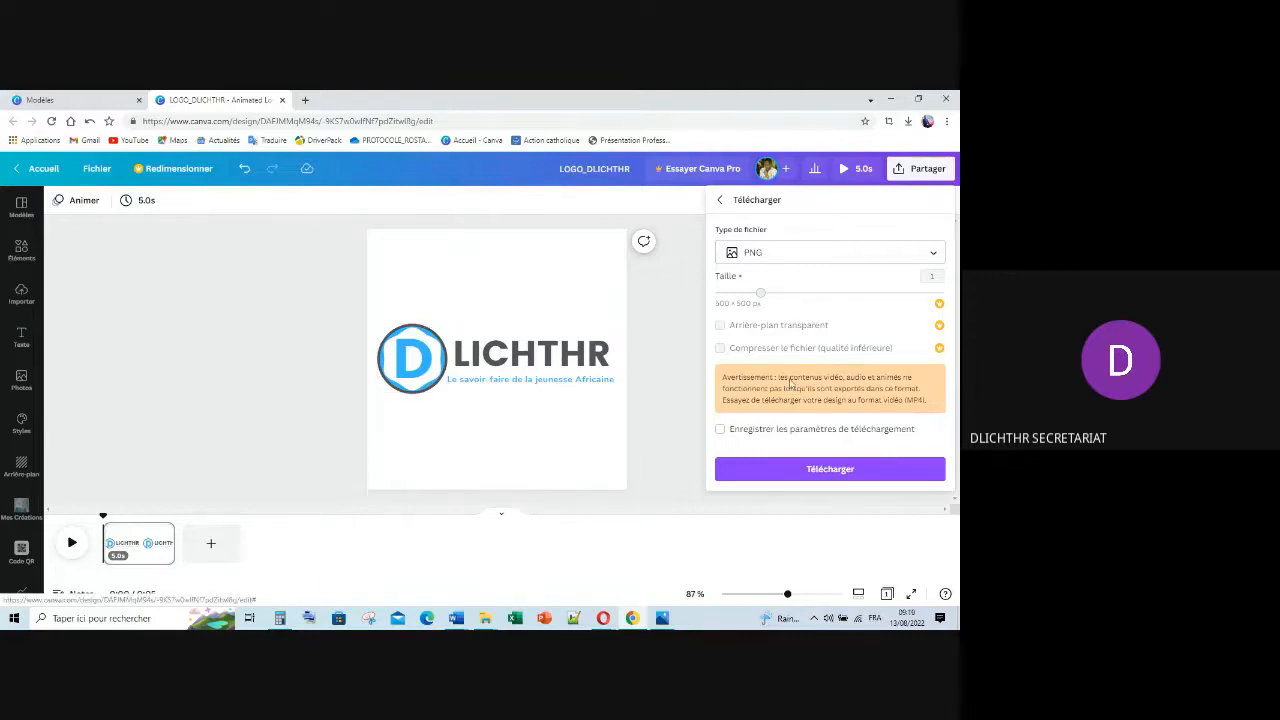
Switch to the Google Meet call in Opera and leave the meeting.
mouse_move(606, 623)
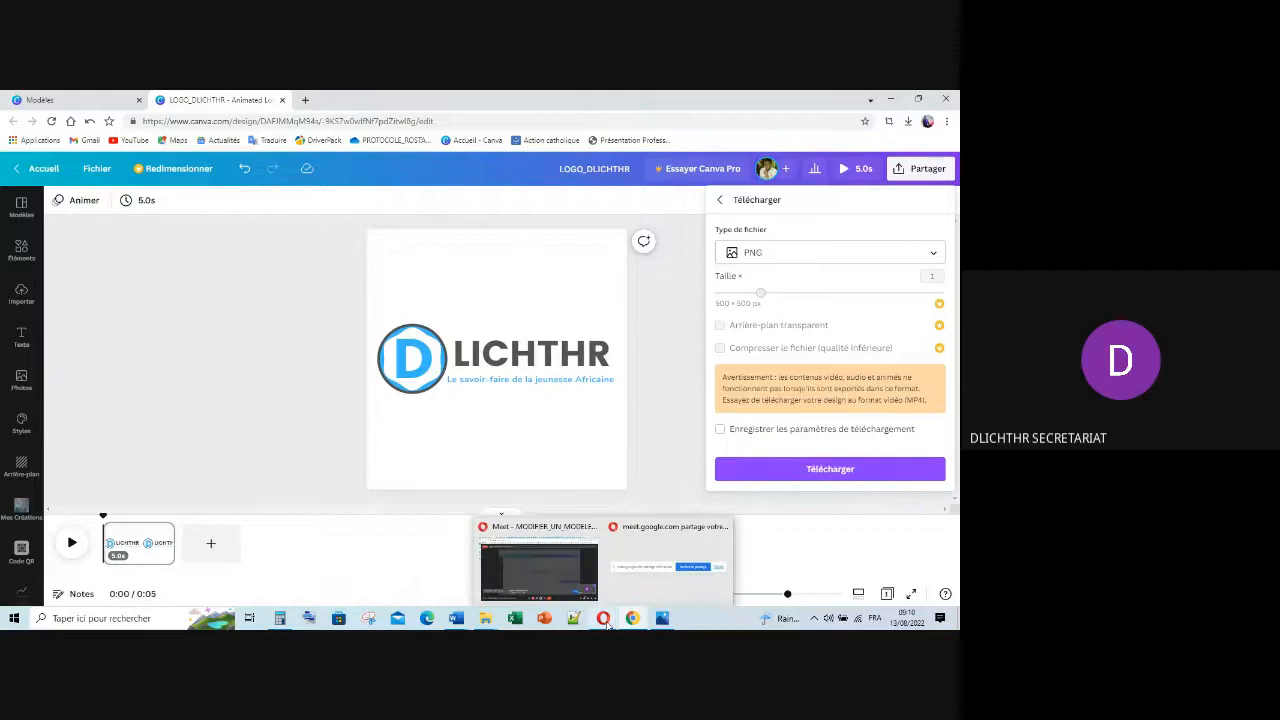
click(556, 565)
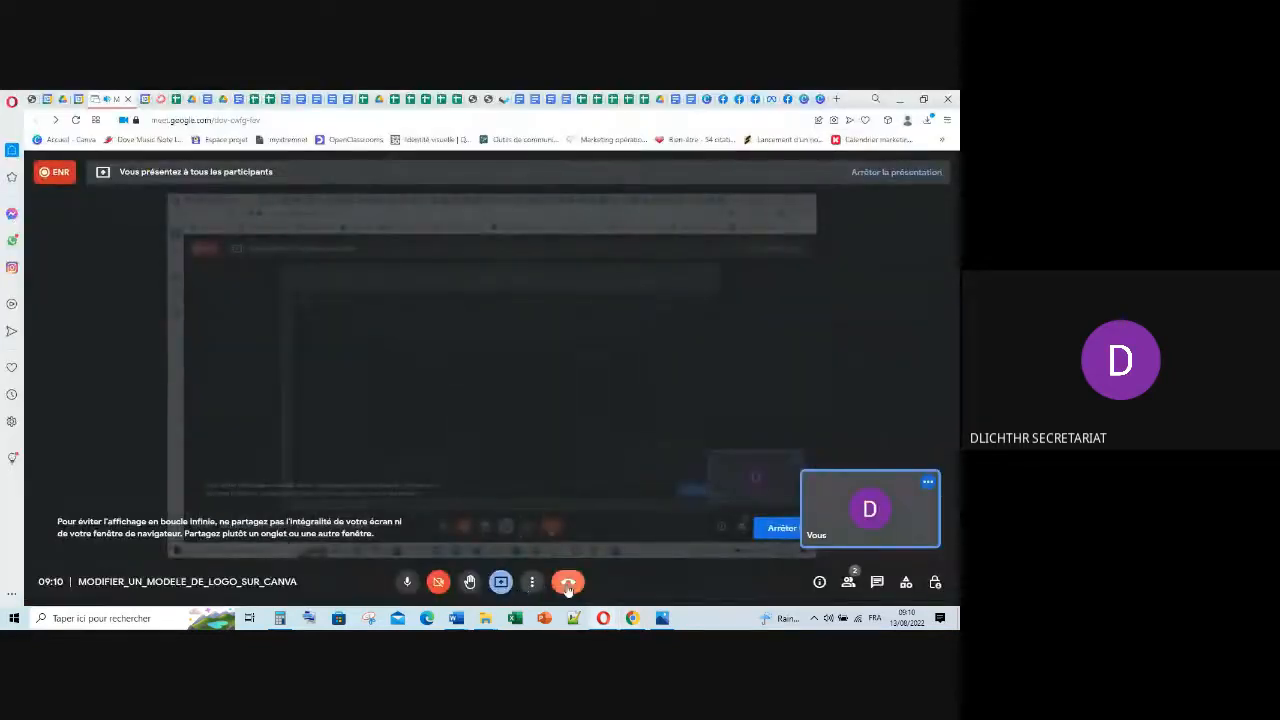
click(568, 583)
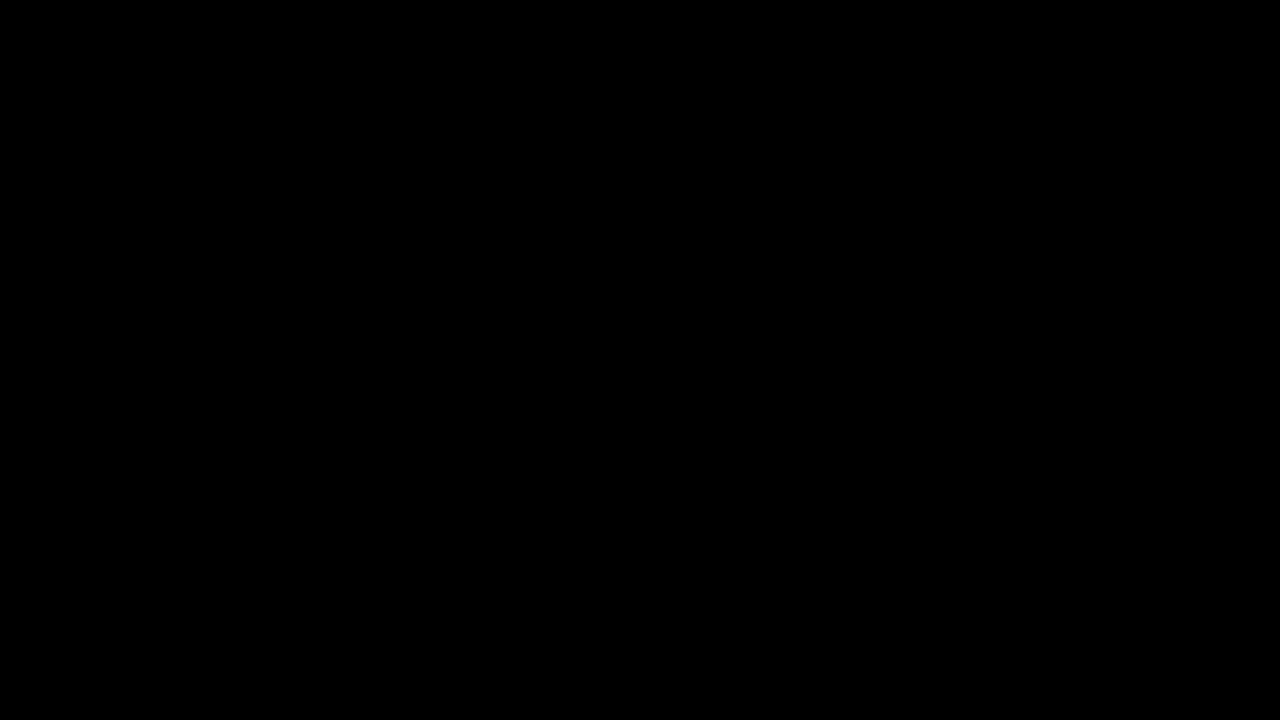